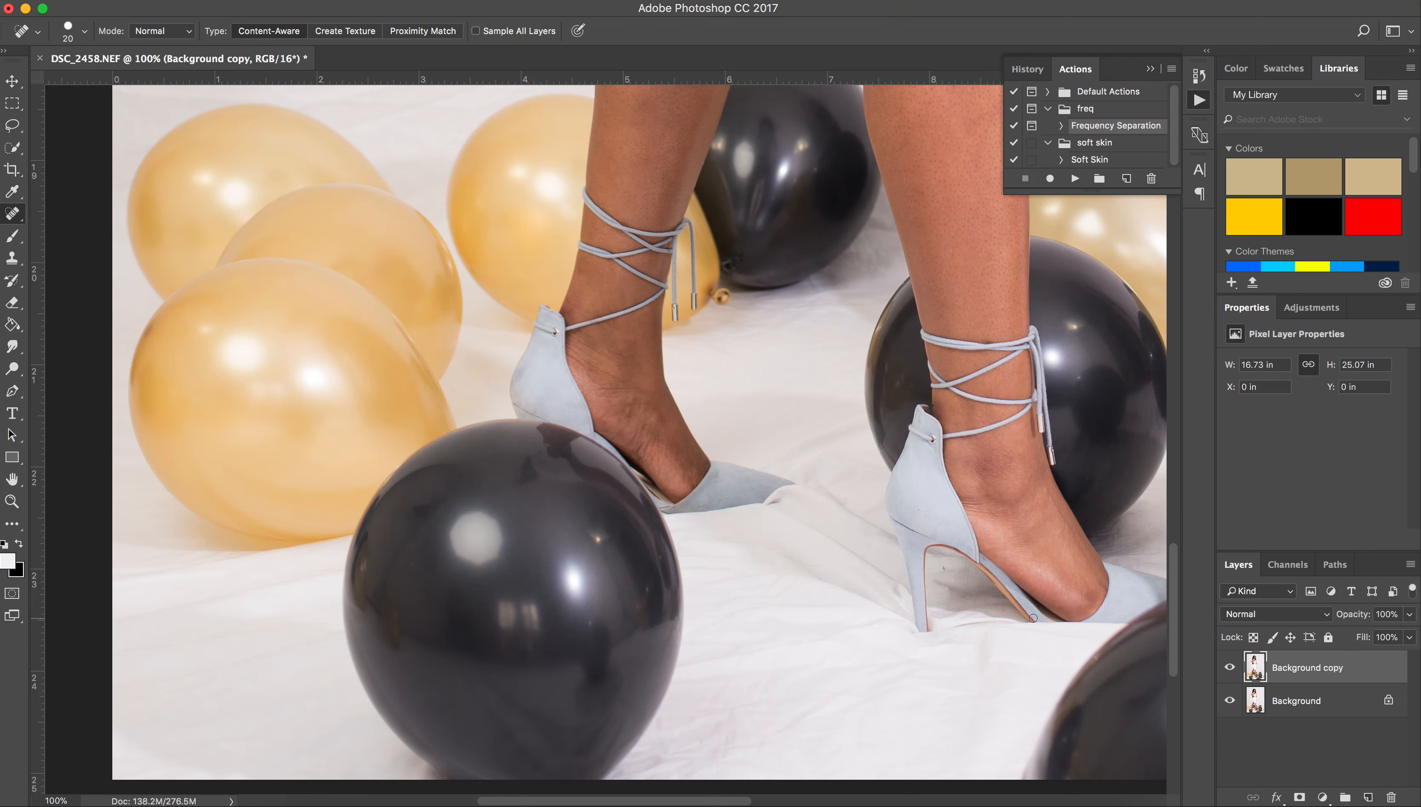
Heal the two dark spots on the shin with the Spot Healing Brush.
{"action": "scroll", "coordinate": [1005, 524], "scroll_direction": "up", "scroll_amount": 5}
{"action": "left_click", "coordinate": [648, 312]}
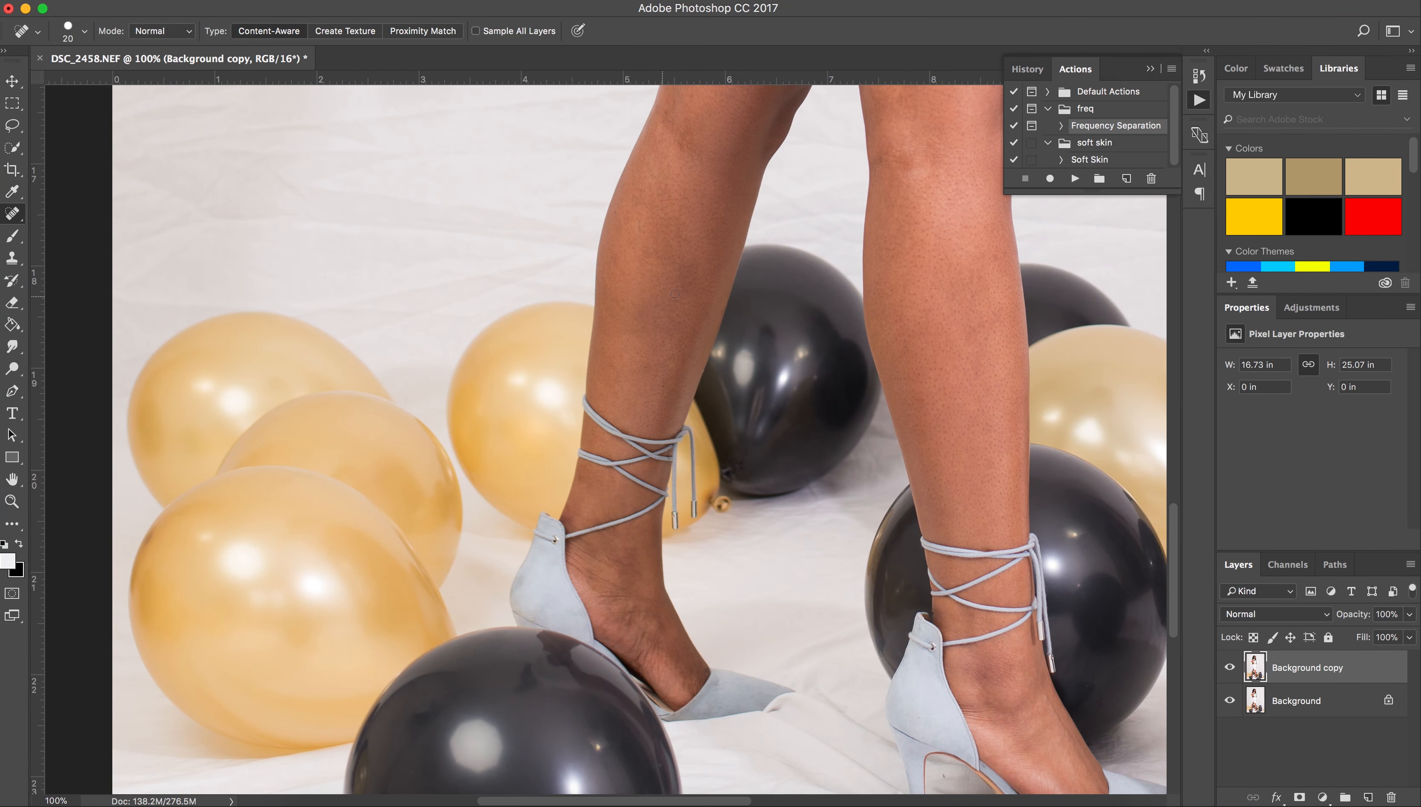
{"action": "scroll", "coordinate": [655, 316], "scroll_direction": "up", "scroll_amount": 2}
{"action": "left_click", "coordinate": [690, 360]}
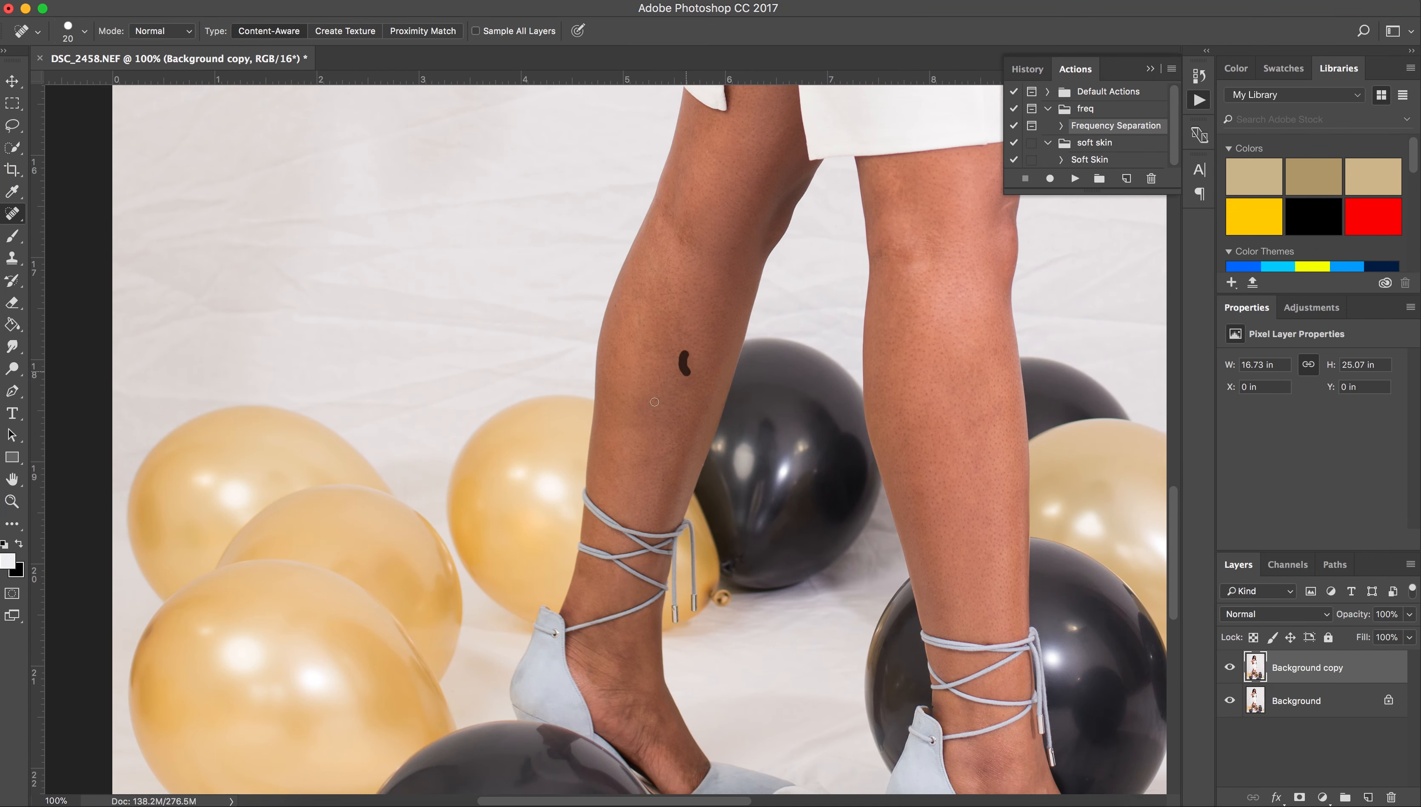
{"action": "scroll", "coordinate": [654, 420], "scroll_direction": "up", "scroll_amount": 20}
{"action": "scroll", "coordinate": [632, 395], "scroll_direction": "right", "scroll_amount": 5}
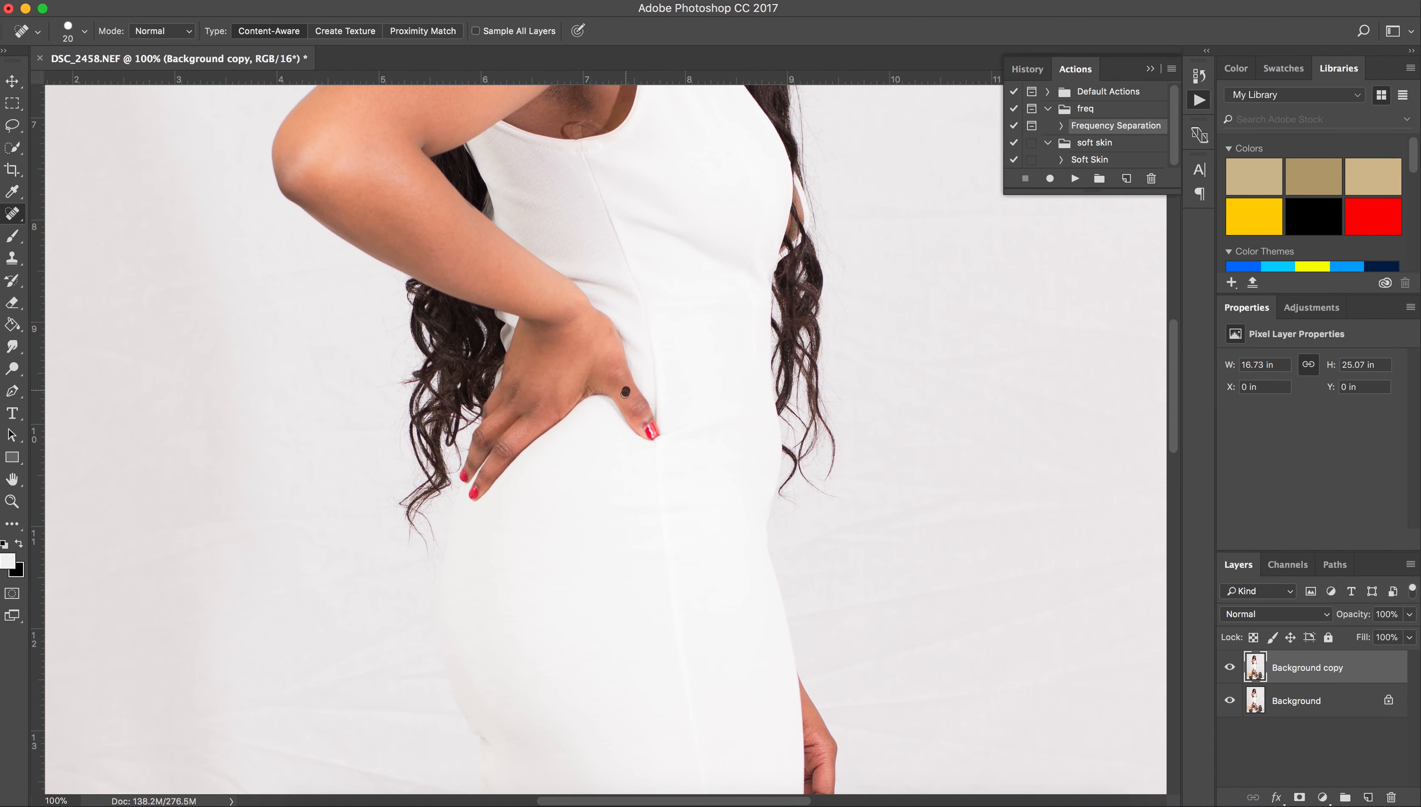
Run Frequency Separation and blur the Skin layer with a 6.0 pixel Gaussian Blur.
{"action": "scroll", "coordinate": [551, 359], "scroll_direction": "up", "scroll_amount": 4}
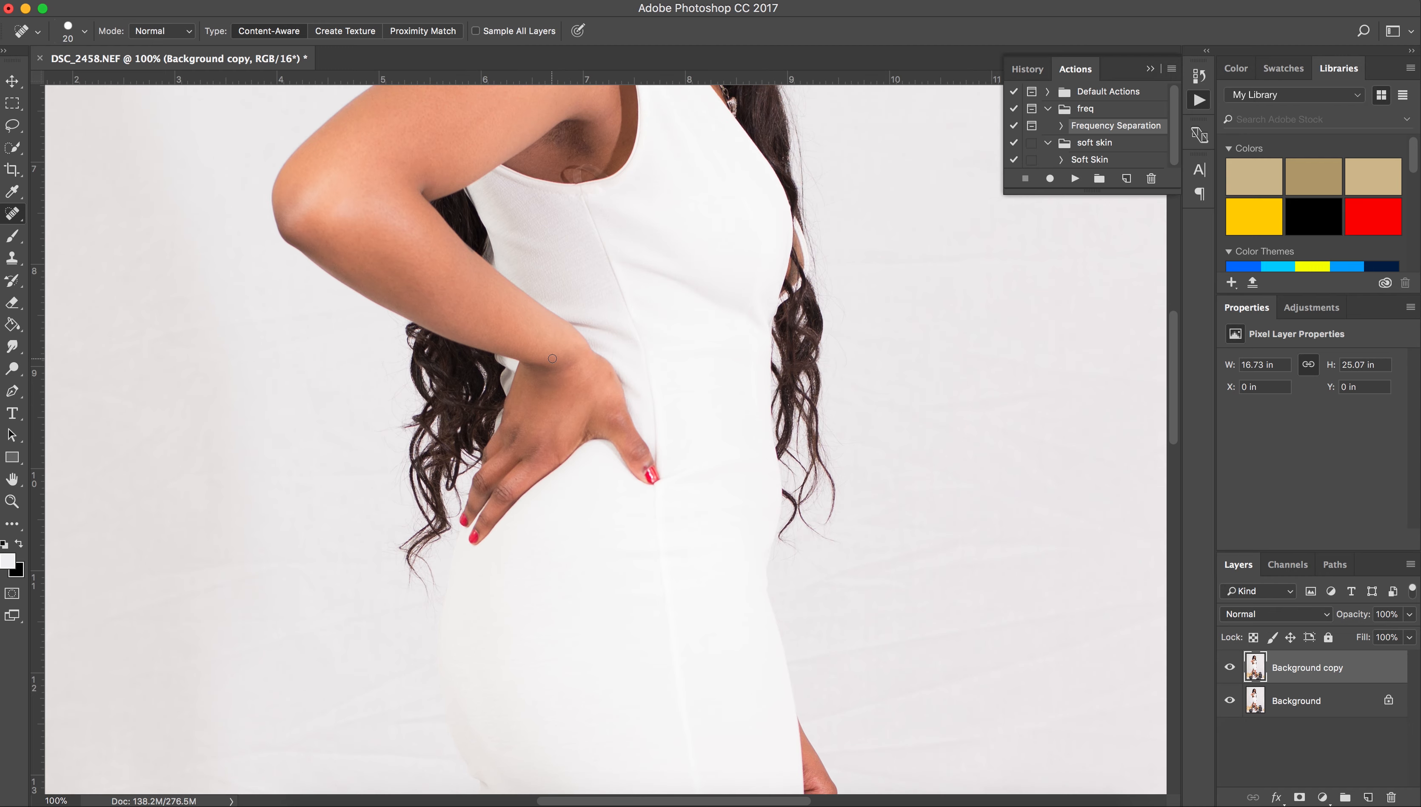
{"action": "scroll", "coordinate": [477, 367], "scroll_direction": "up", "scroll_amount": 1}
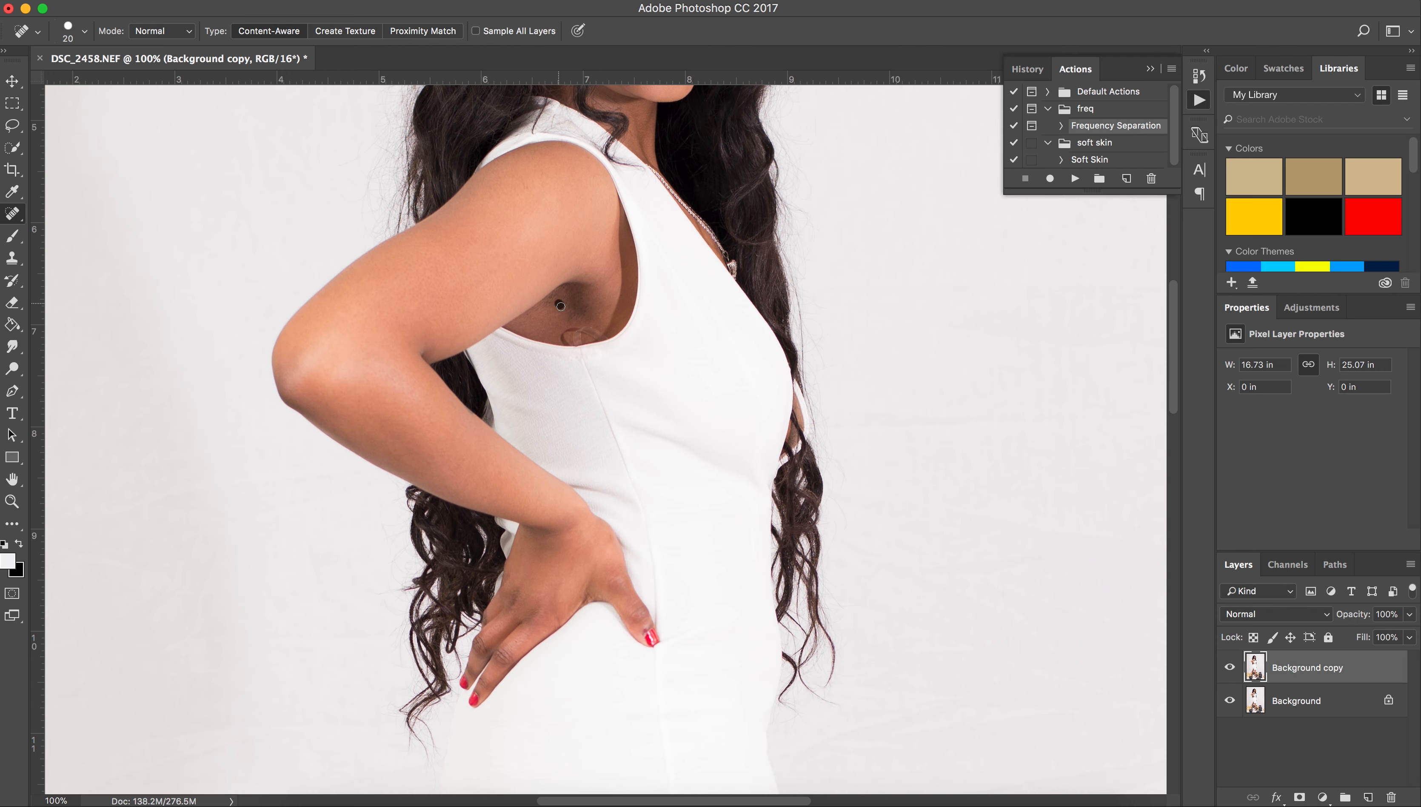
{"action": "scroll", "coordinate": [592, 282], "scroll_direction": "up", "scroll_amount": 5}
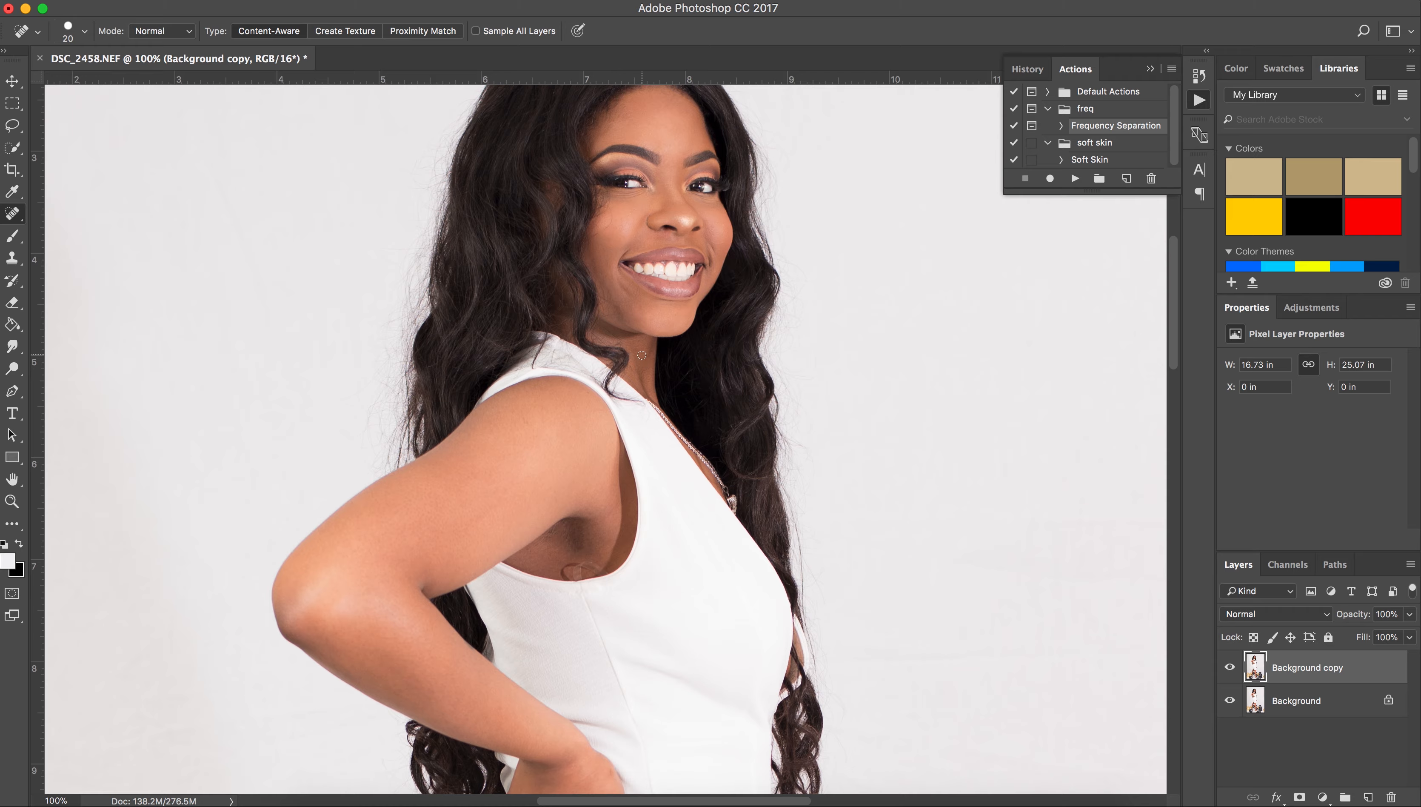
{"action": "scroll", "coordinate": [641, 354], "scroll_direction": "up", "scroll_amount": 3}
{"action": "scroll", "coordinate": [621, 361], "scroll_direction": "down", "scroll_amount": 12}
{"action": "scroll", "coordinate": [592, 366], "scroll_direction": "left", "scroll_amount": 6}
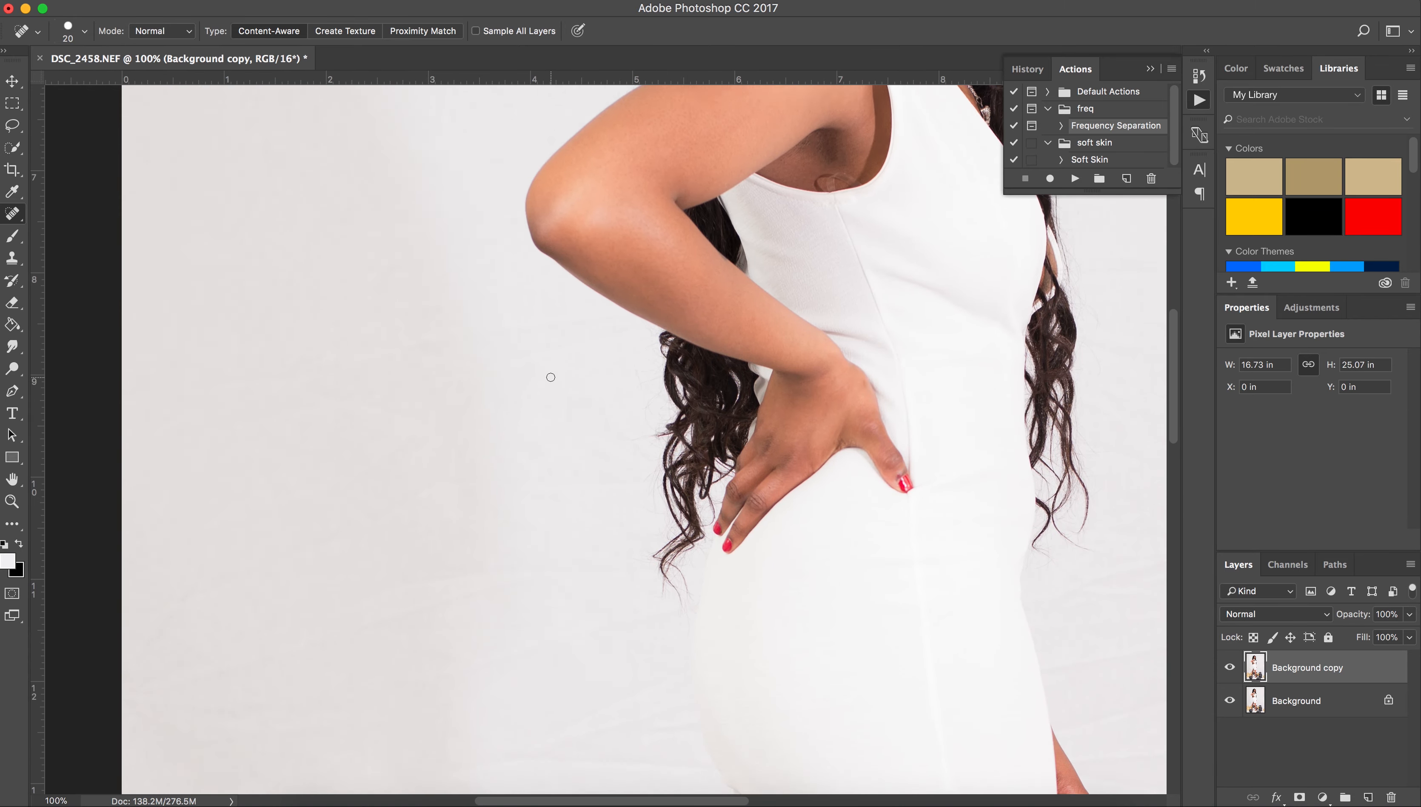
{"action": "scroll", "coordinate": [553, 374], "scroll_direction": "down", "scroll_amount": 10}
{"action": "scroll", "coordinate": [645, 388], "scroll_direction": "up", "scroll_amount": 4}
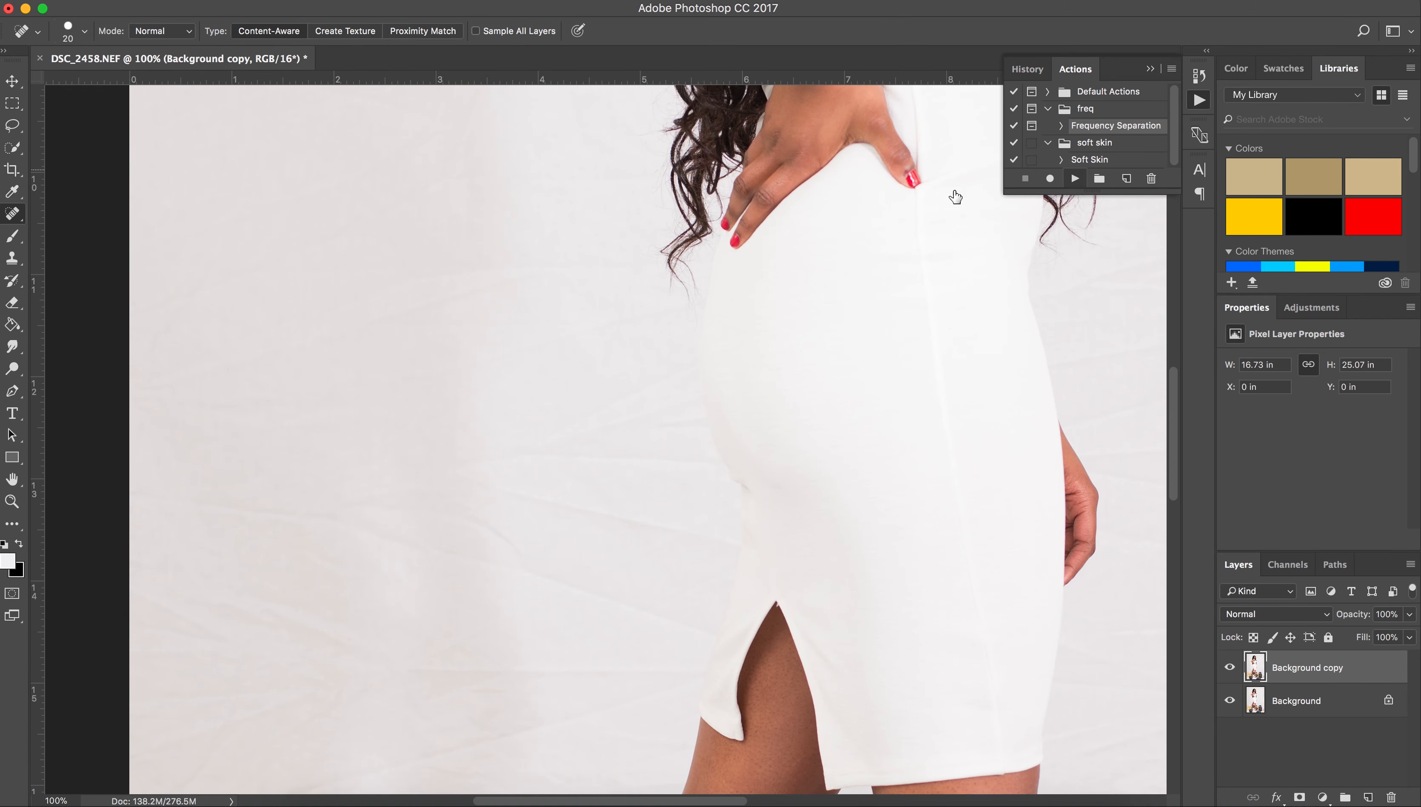
{"action": "scroll", "coordinate": [898, 190], "scroll_direction": "up", "scroll_amount": 15}
{"action": "scroll", "coordinate": [885, 289], "scroll_direction": "down", "scroll_amount": 2}
{"action": "left_click", "coordinate": [906, 718]}
{"action": "left_click", "coordinate": [932, 554]}
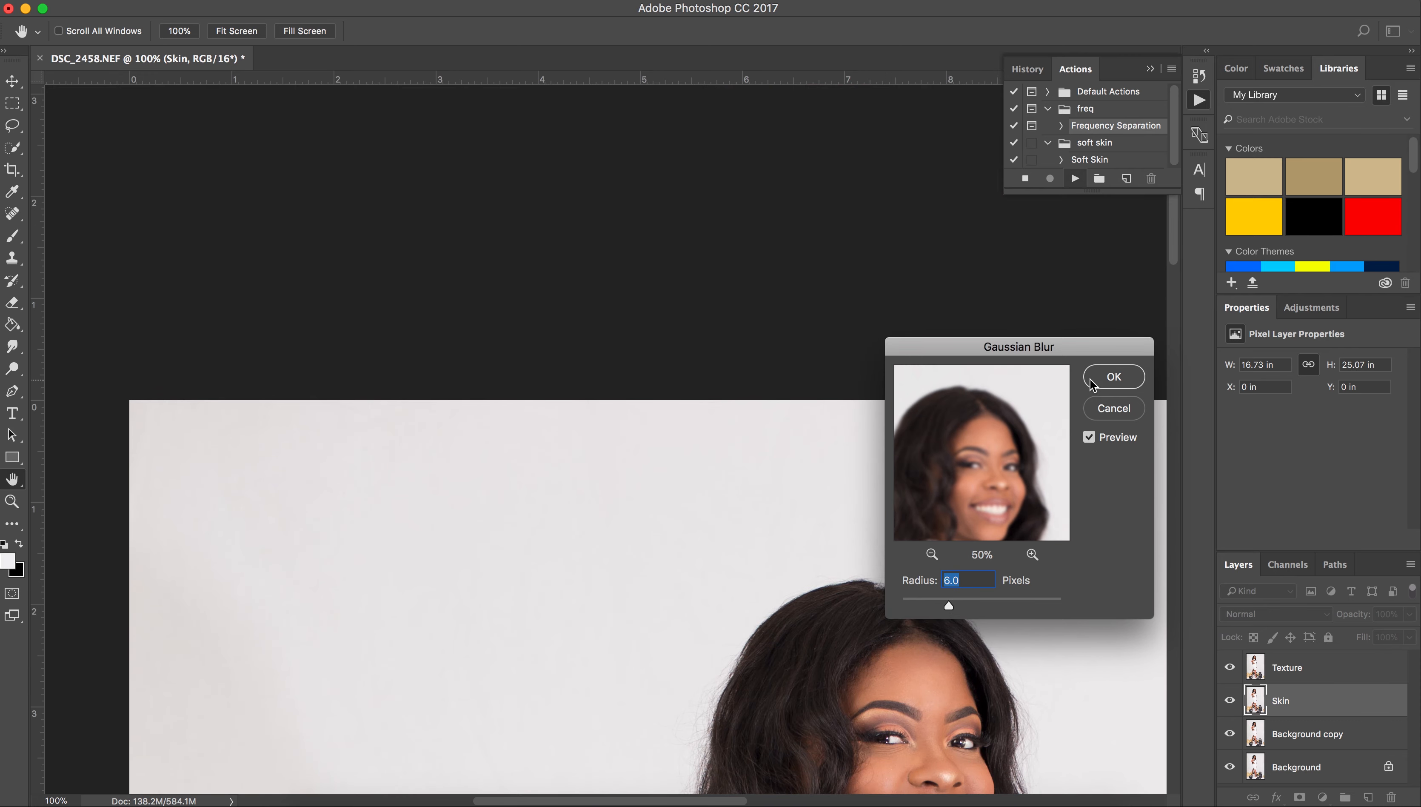
{"action": "left_click", "coordinate": [1094, 383]}
Zoom in on the face and make the healing brush smaller.
{"action": "scroll", "coordinate": [685, 587], "scroll_direction": "down", "scroll_amount": 8}
{"action": "key", "text": "super+plus"}
{"action": "key", "text": "super+plus"}
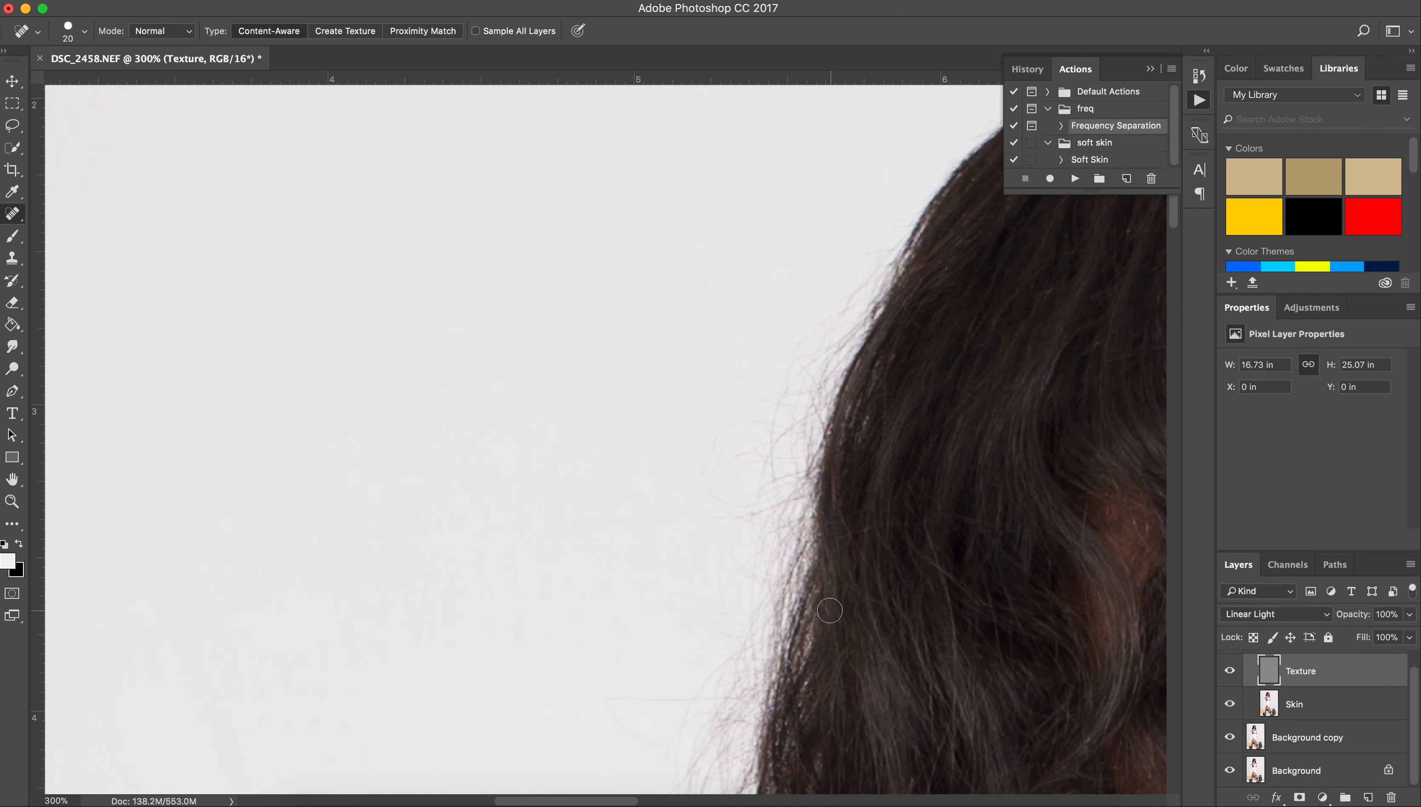
{"action": "scroll", "coordinate": [802, 606], "scroll_direction": "right", "scroll_amount": 20}
{"action": "key", "text": "super+minus"}
{"action": "key", "text": "bracketleft"}
{"action": "scroll", "coordinate": [426, 438], "scroll_direction": "right", "scroll_amount": 2}
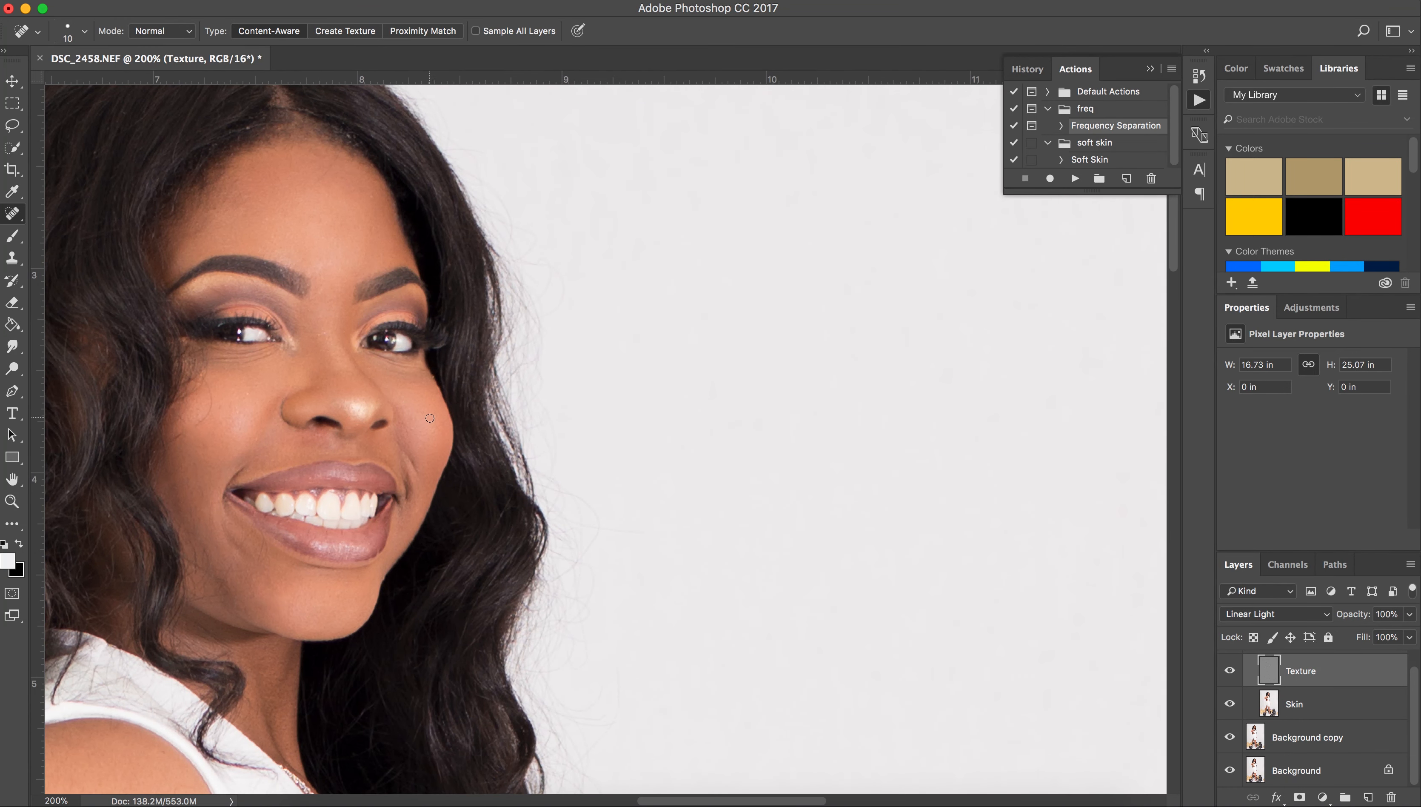
Move across the cheek, underarm and legs on the Texture layer to touch up spots.
{"action": "scroll", "coordinate": [228, 421], "scroll_direction": "up", "scroll_amount": 1}
{"action": "scroll", "coordinate": [275, 436], "scroll_direction": "up", "scroll_amount": 5}
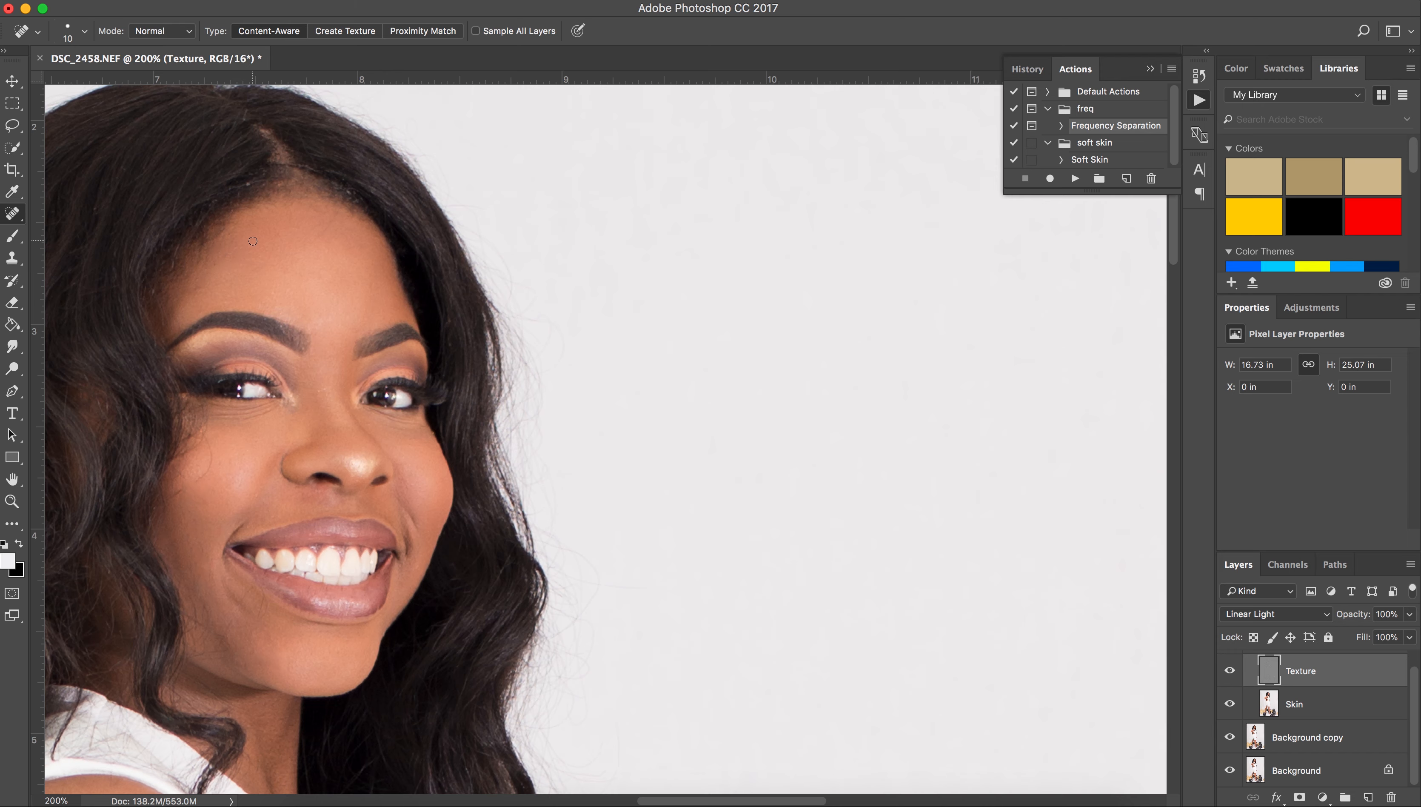
{"action": "scroll", "coordinate": [251, 240], "scroll_direction": "down", "scroll_amount": 10}
{"action": "scroll", "coordinate": [317, 288], "scroll_direction": "down", "scroll_amount": 10}
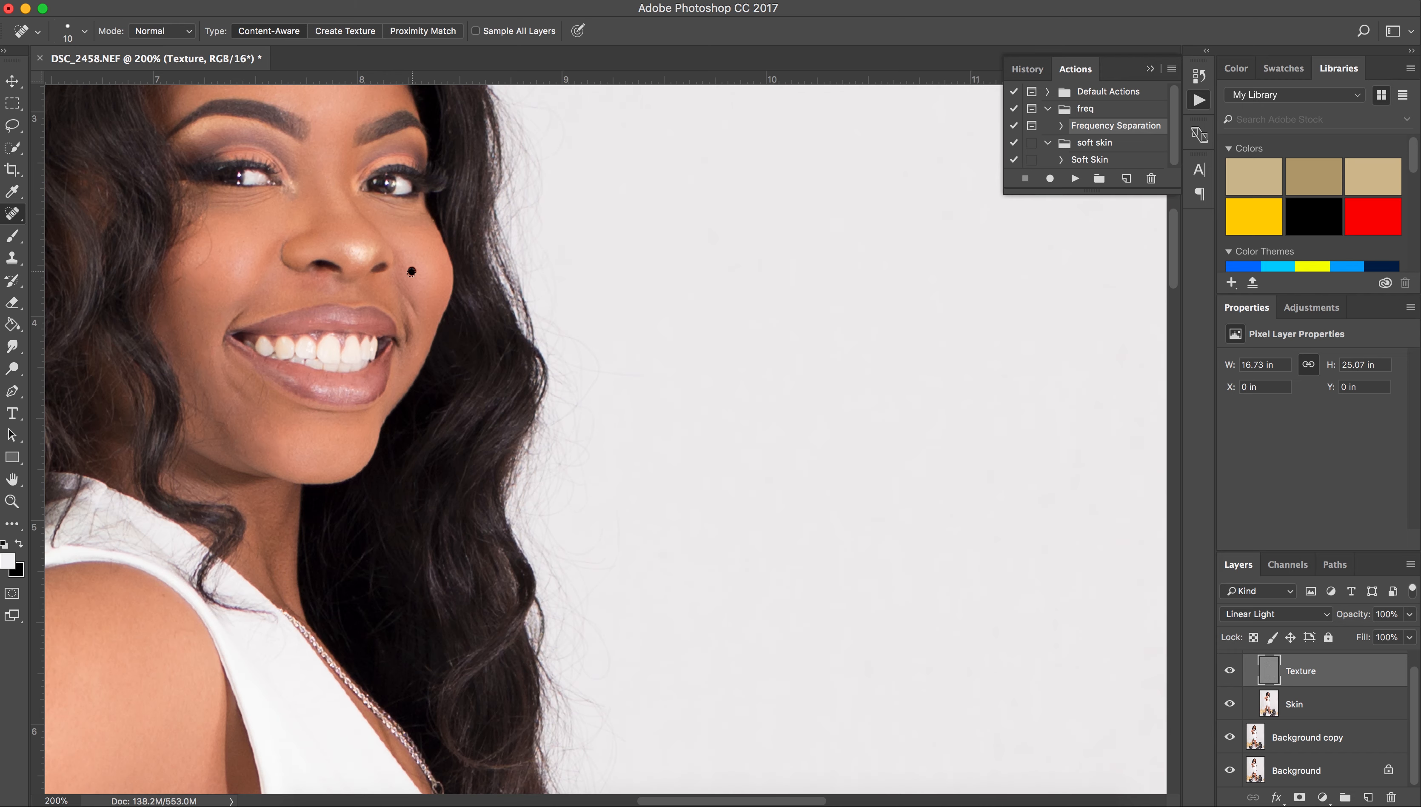
{"action": "scroll", "coordinate": [414, 362], "scroll_direction": "down", "scroll_amount": 20}
{"action": "scroll", "coordinate": [479, 384], "scroll_direction": "left", "scroll_amount": 20}
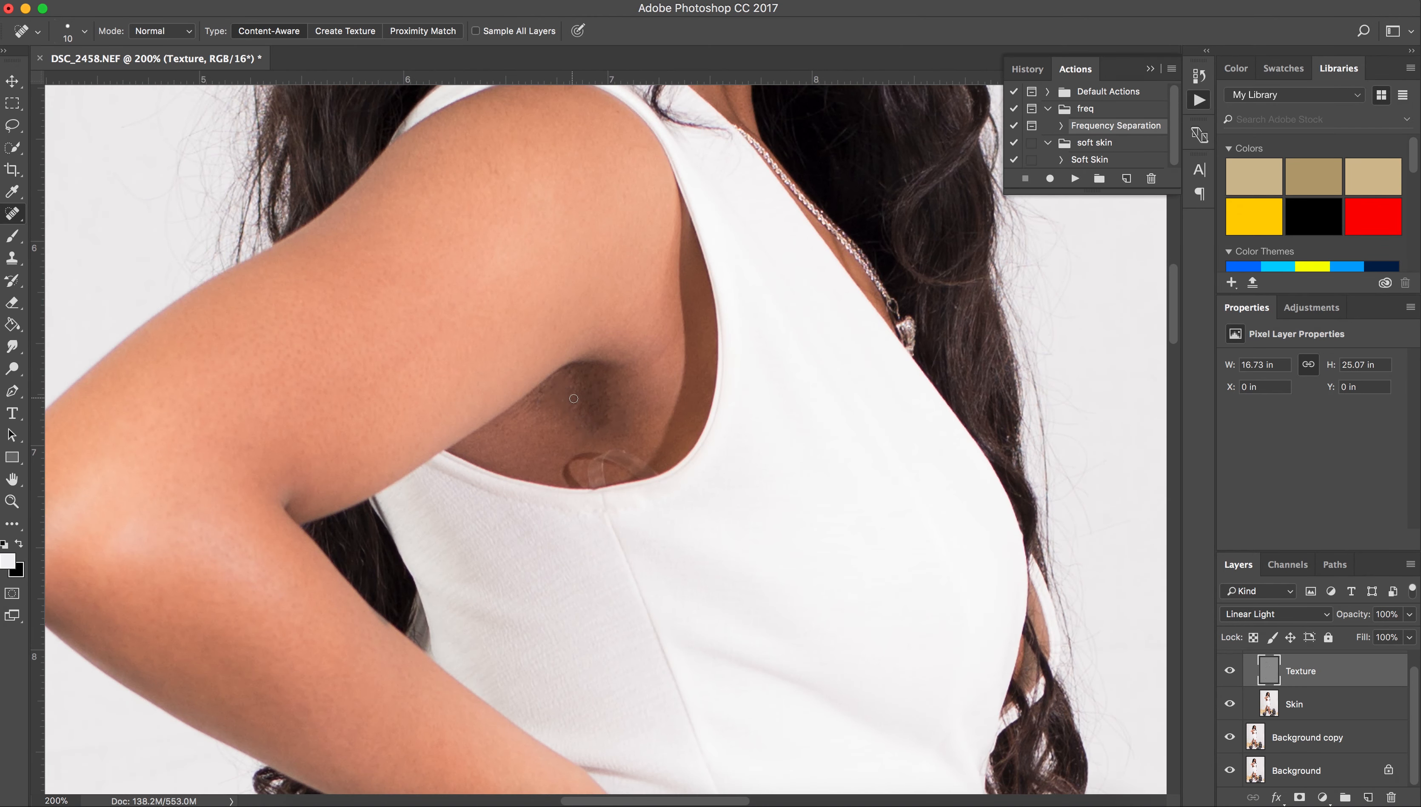
{"action": "scroll", "coordinate": [593, 409], "scroll_direction": "down", "scroll_amount": 20}
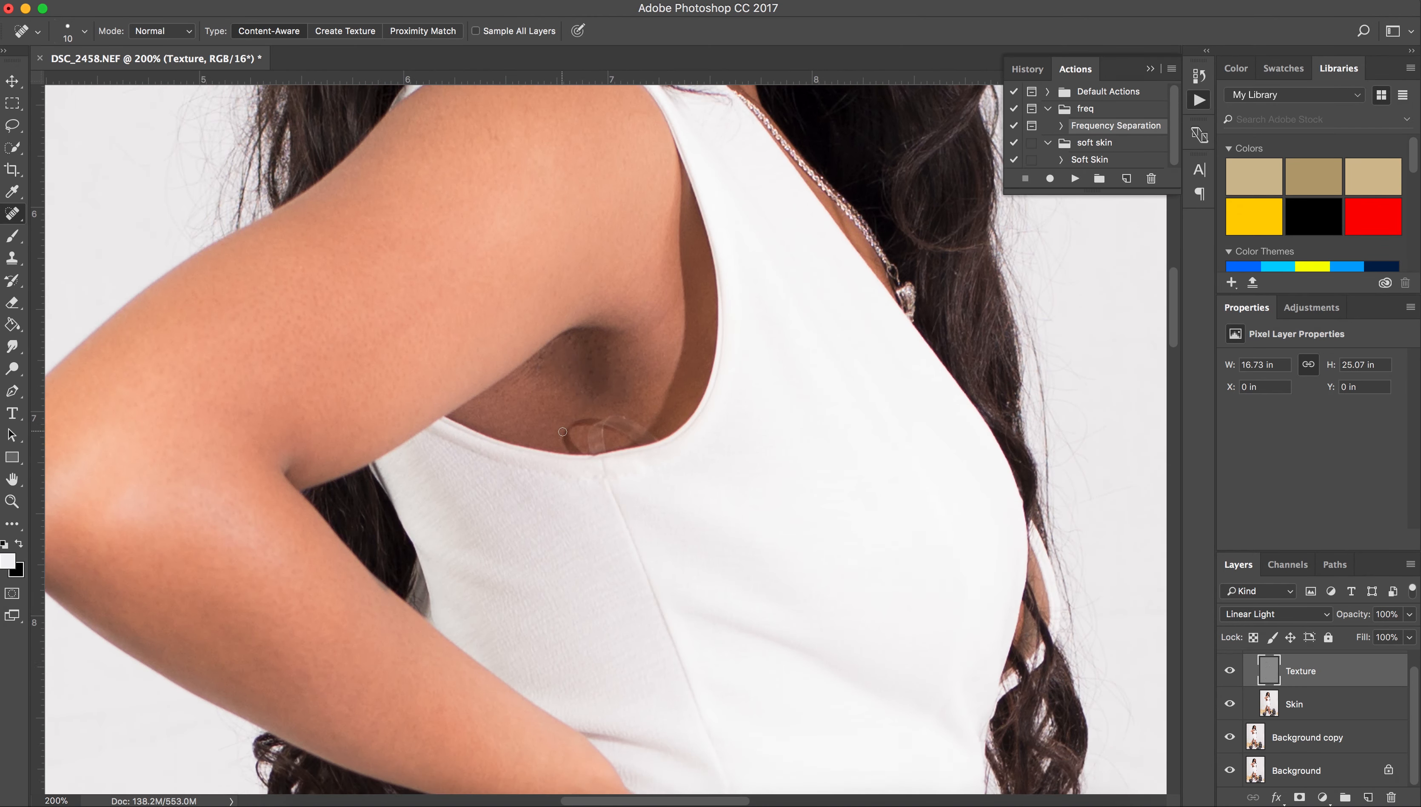
{"action": "scroll", "coordinate": [564, 408], "scroll_direction": "left", "scroll_amount": 10}
{"action": "scroll", "coordinate": [540, 408], "scroll_direction": "down", "scroll_amount": 20}
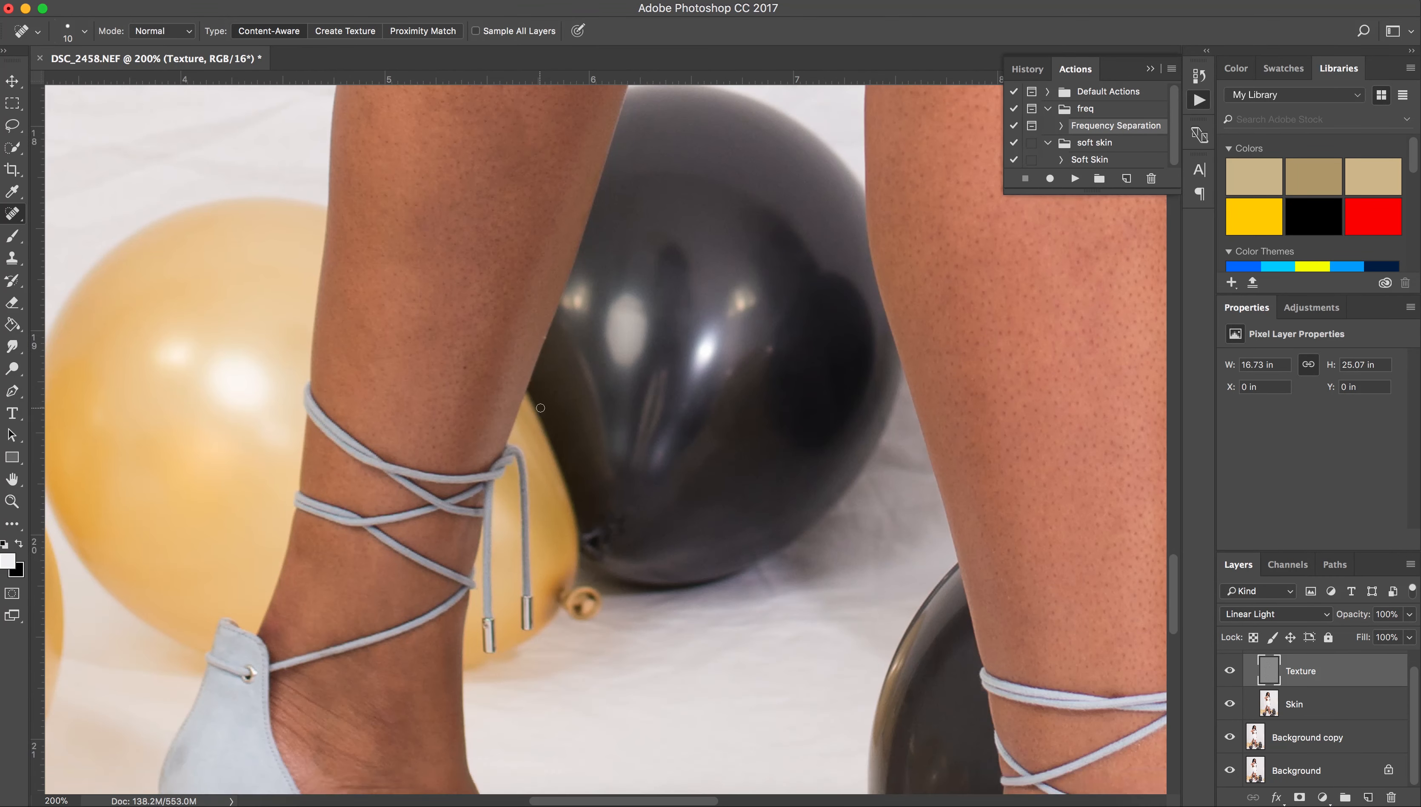
{"action": "scroll", "coordinate": [539, 409], "scroll_direction": "left", "scroll_amount": 5}
Zoom out in stages until the whole portrait is visible.
{"action": "key", "text": "super+minus"}
{"action": "scroll", "coordinate": [540, 409], "scroll_direction": "up", "scroll_amount": 10}
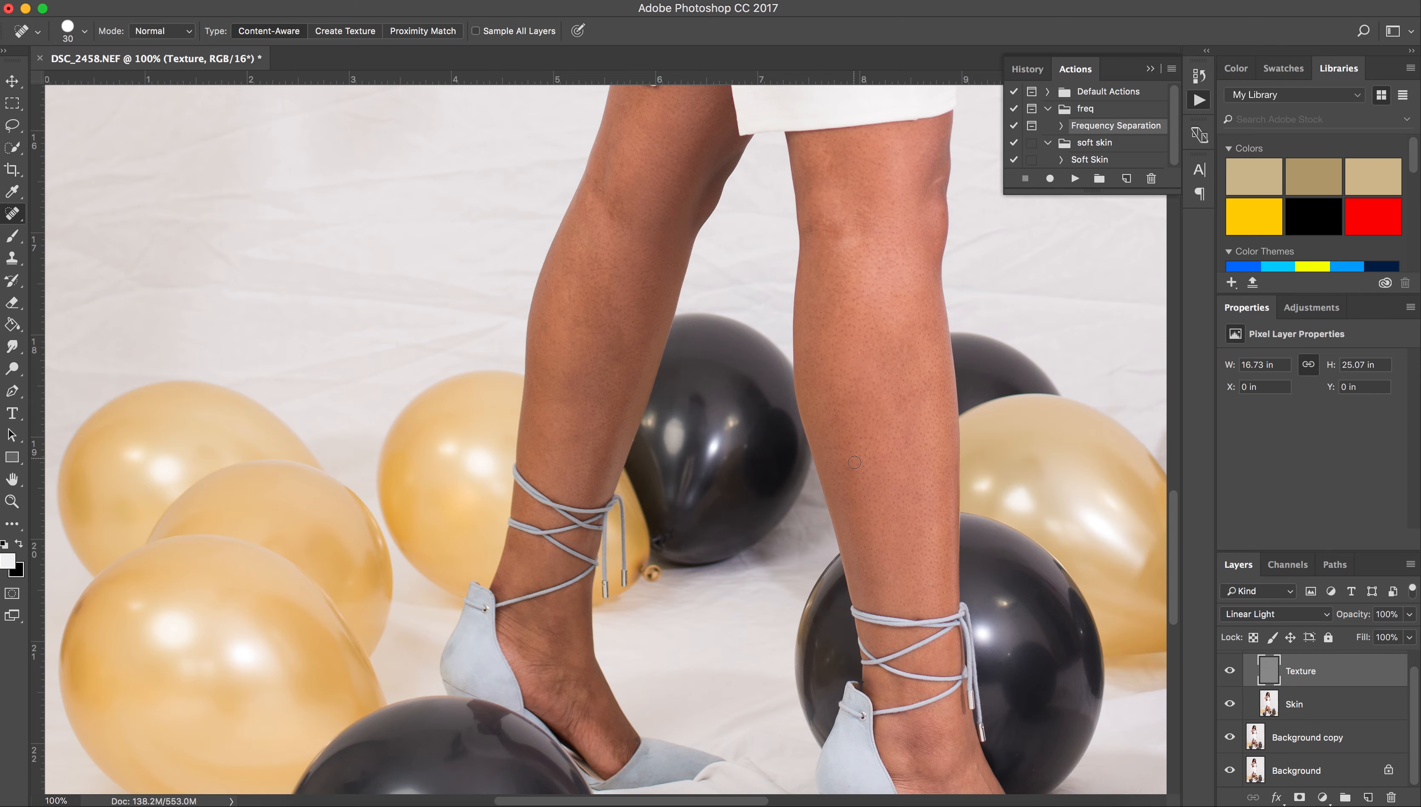
{"action": "key", "text": "super+minus"}
{"action": "key", "text": "super+minus"}
{"action": "key", "text": "super+minus"}
{"action": "key", "text": "super+minus"}
{"action": "key", "text": "F4"}
{"action": "key", "text": "F4"}
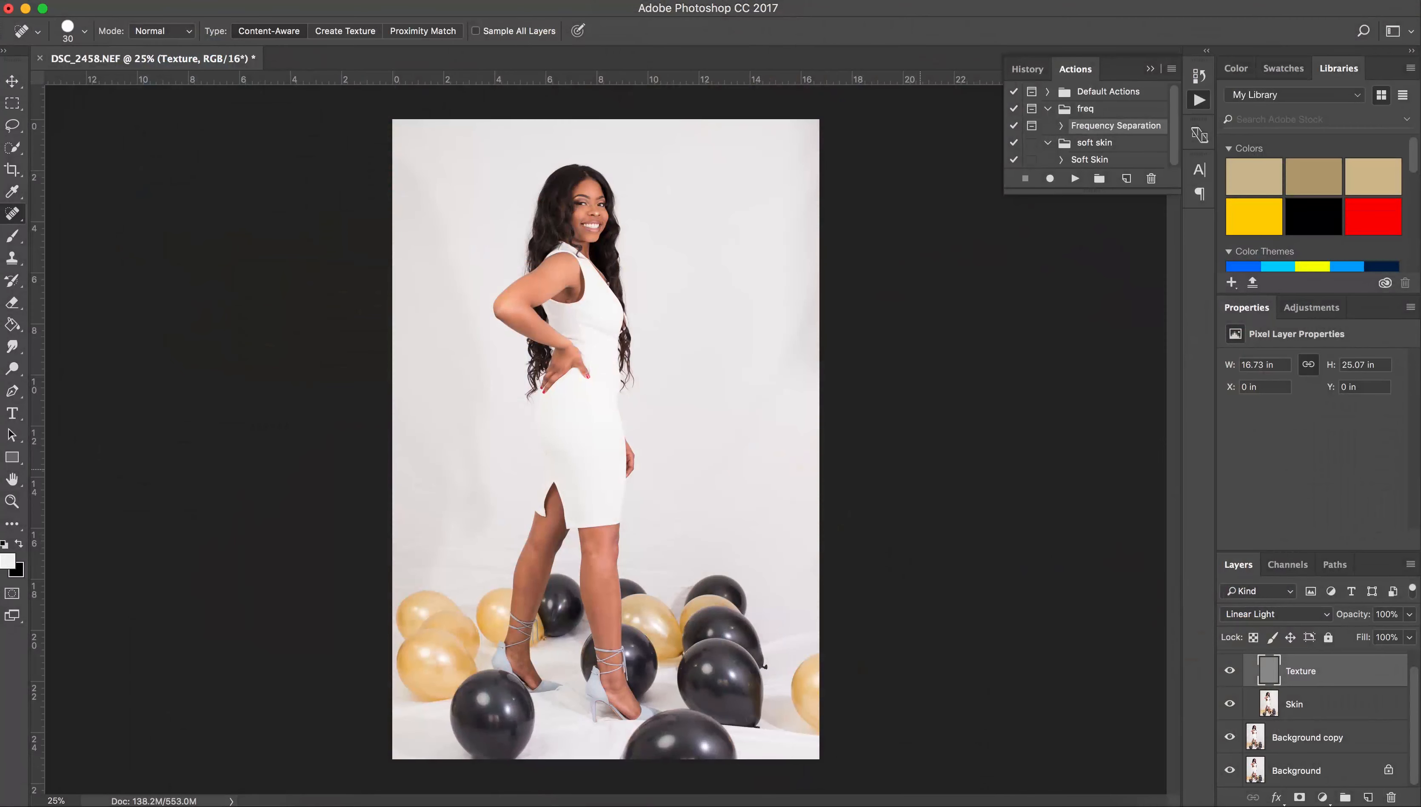
Clone clean skin over the underarm crease lines on the Texture layer.
{"action": "right_click", "coordinate": [1323, 715]}
{"action": "left_click", "coordinate": [1351, 712]}
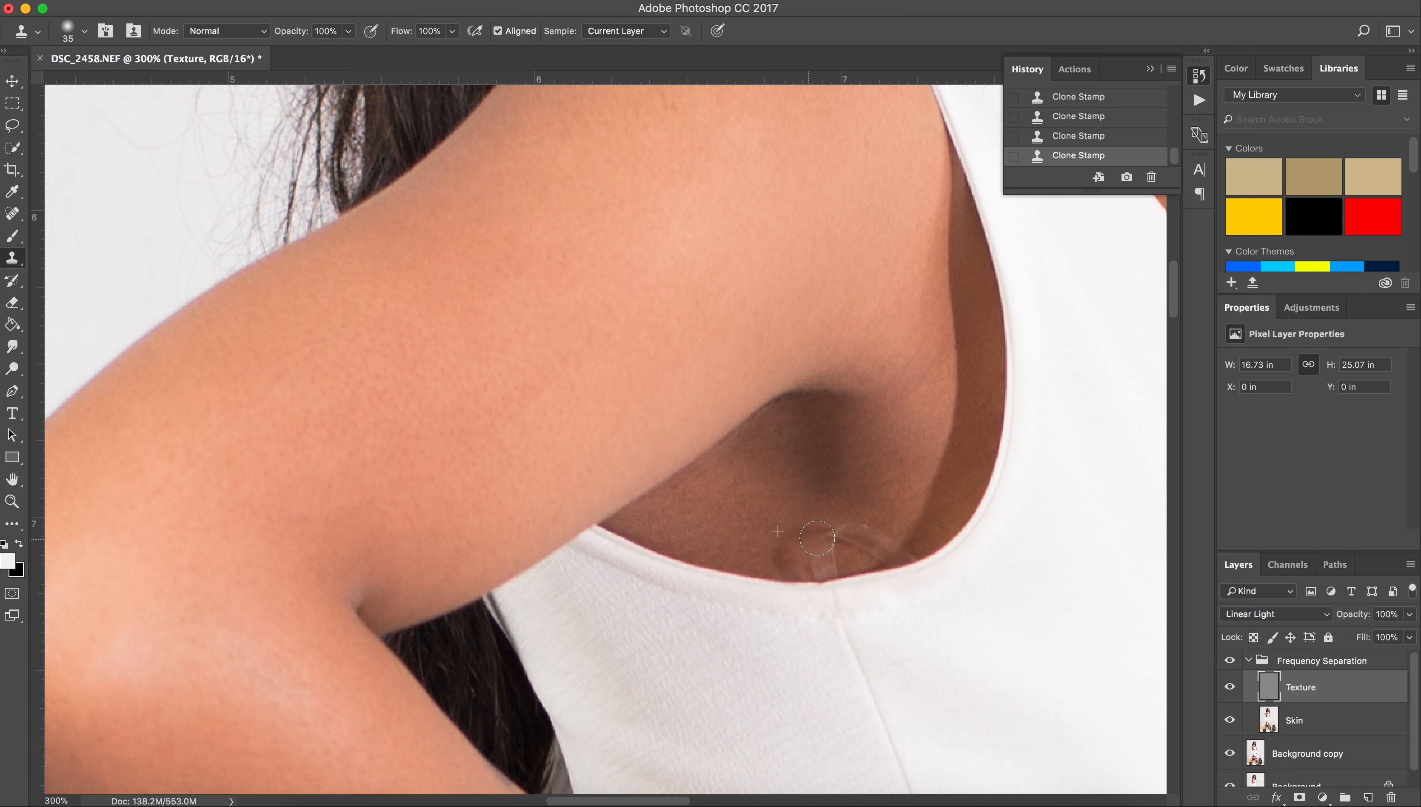
{"action": "left_click", "coordinate": [745, 560], "text": "alt"}
{"action": "mouse_move", "coordinate": [810, 557]}
{"action": "left_mouse_down"}
{"action": "mouse_move", "coordinate": [833, 534]}
{"action": "mouse_move", "coordinate": [787, 541]}
{"action": "mouse_move", "coordinate": [885, 533]}
{"action": "mouse_move", "coordinate": [838, 535]}
{"action": "mouse_move", "coordinate": [886, 545]}
{"action": "mouse_move", "coordinate": [777, 551]}
{"action": "mouse_move", "coordinate": [841, 549]}
{"action": "left_mouse_up"}
{"action": "left_click", "coordinate": [908, 503], "text": "alt"}
On the Skin layer, clone smooth skin tone over the reddish underarm fold.
{"action": "key", "text": "alt+bracketleft"}
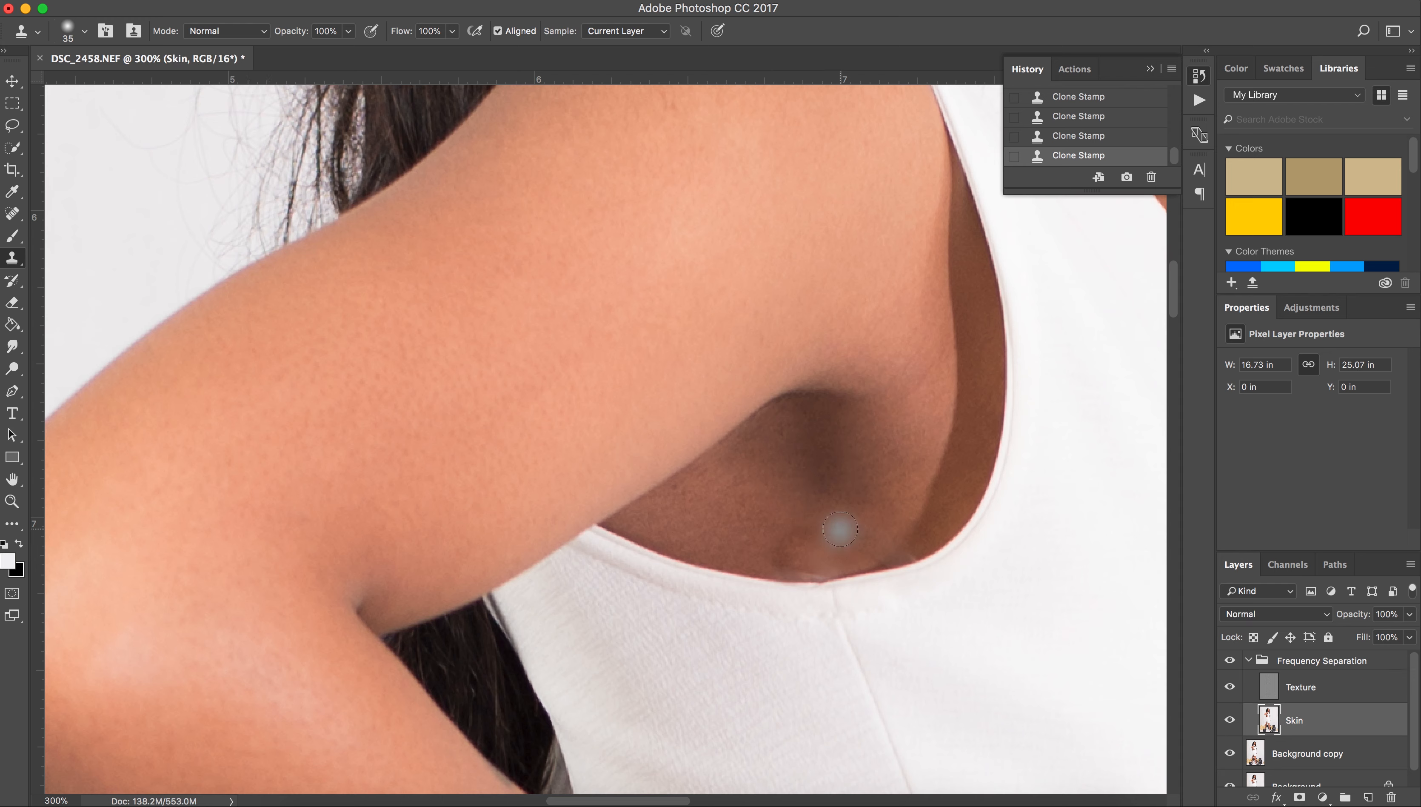
{"action": "left_click", "coordinate": [894, 516], "text": "alt"}
{"action": "left_click", "coordinate": [712, 547], "text": "alt"}
{"action": "mouse_move", "coordinate": [853, 539]}
{"action": "left_mouse_down"}
{"action": "mouse_move", "coordinate": [719, 547]}
{"action": "mouse_move", "coordinate": [774, 542]}
{"action": "mouse_move", "coordinate": [801, 559]}
{"action": "left_mouse_up"}
{"action": "left_click", "coordinate": [778, 522], "text": "alt"}
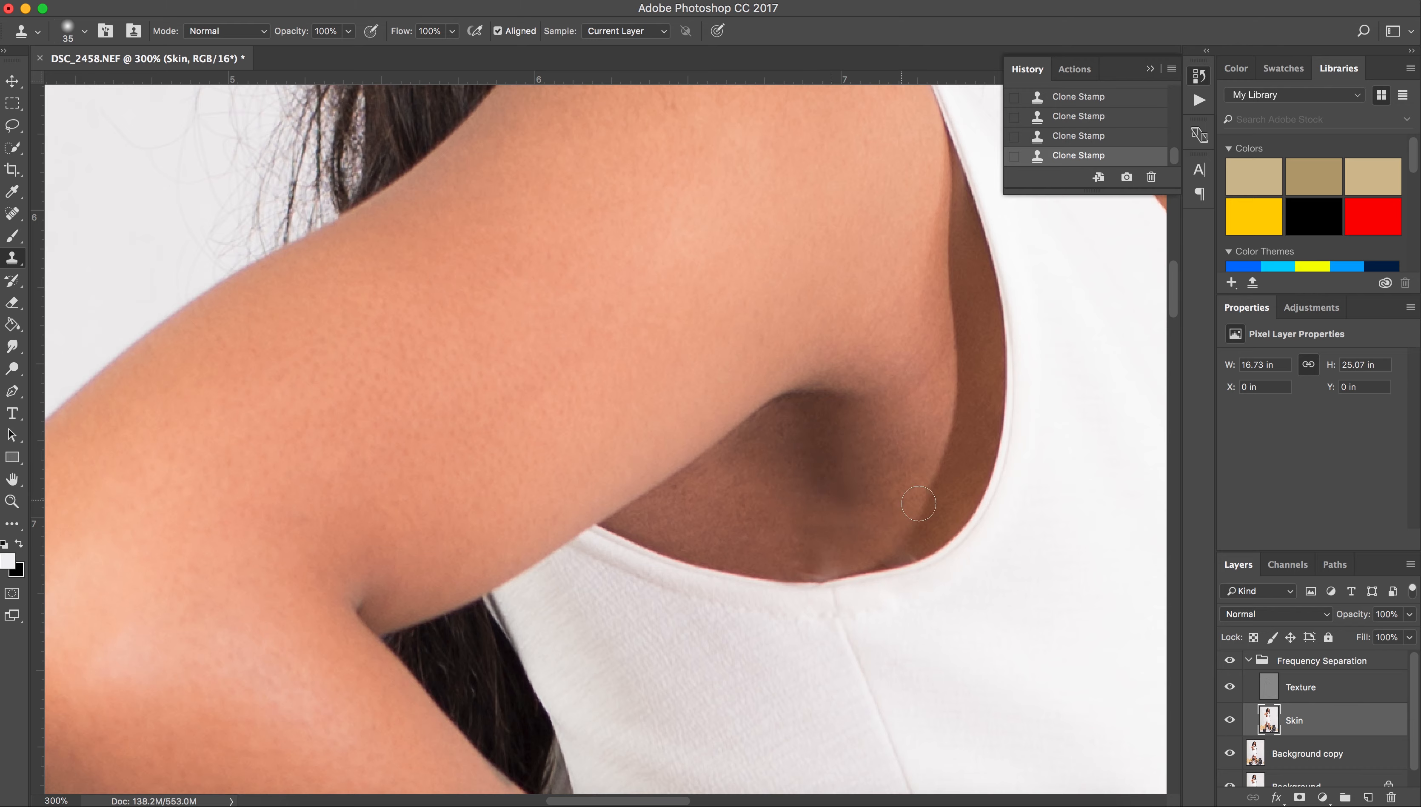
{"action": "key", "text": "super+minus"}
{"action": "key", "text": "super+minus"}
{"action": "key", "text": "super+minus"}
{"action": "key", "text": "super+minus"}
{"action": "key", "text": "super+minus"}
{"action": "key", "text": "super+minus"}
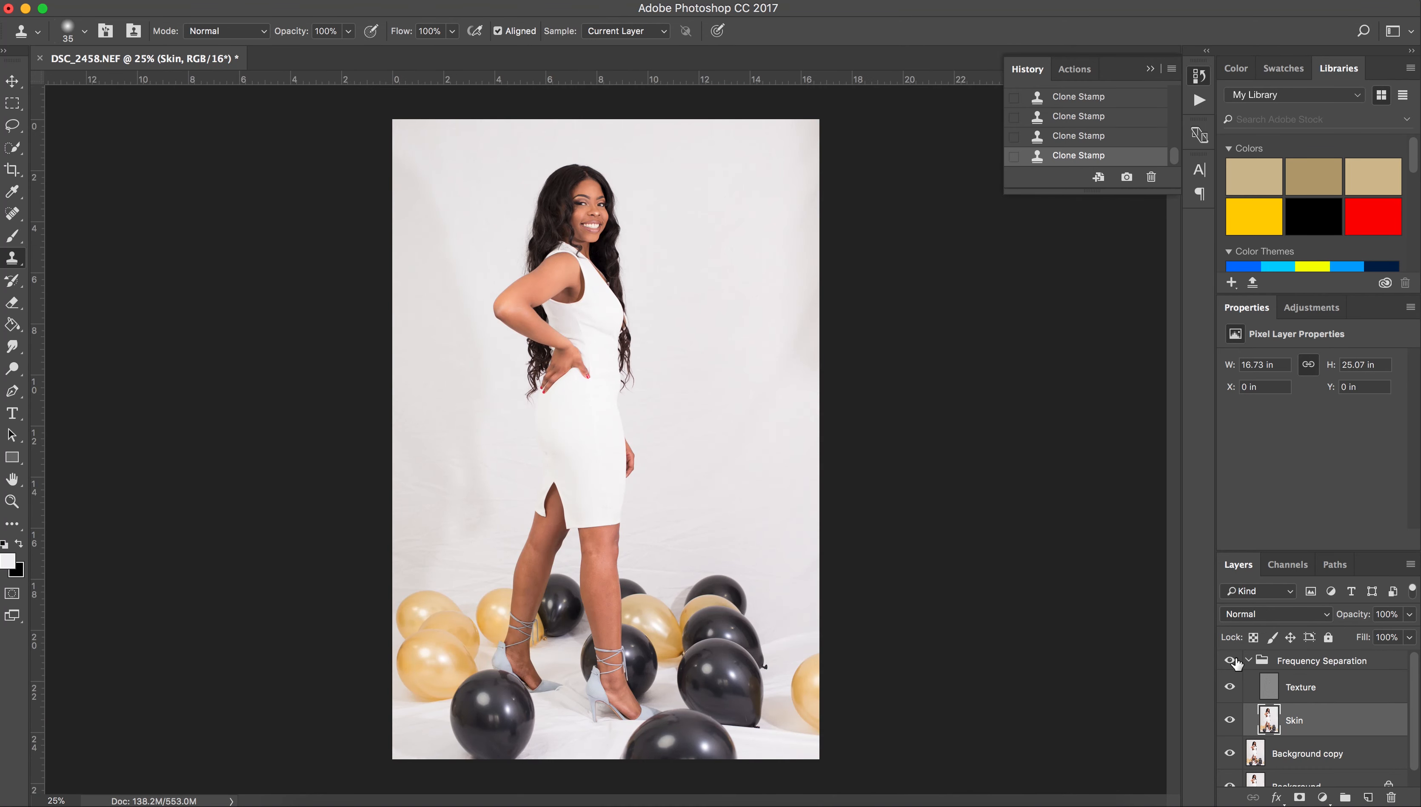
Duplicate the Skin layer as Skin copy.
{"action": "right_click", "coordinate": [1319, 728]}
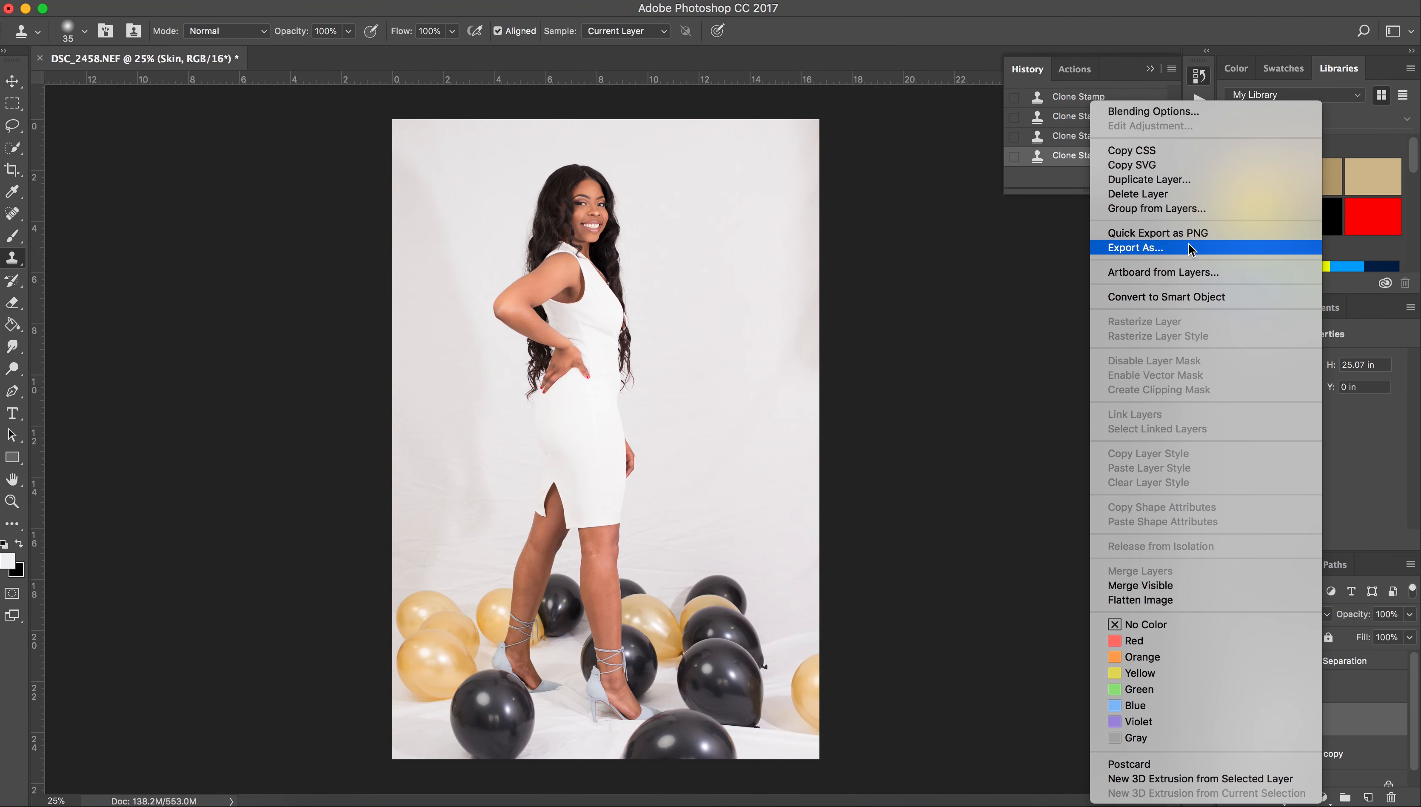
{"action": "left_click", "coordinate": [1149, 180]}
{"action": "left_click", "coordinate": [869, 324]}
Lasso the backdrop left of the woman and apply Gaussian Blur twice, then inspect it.
{"action": "key", "text": "l"}
{"action": "mouse_move", "coordinate": [549, 122]}
{"action": "left_mouse_down"}
{"action": "mouse_move", "coordinate": [513, 187]}
{"action": "mouse_move", "coordinate": [495, 280]}
{"action": "mouse_move", "coordinate": [528, 451]}
{"action": "left_mouse_up"}
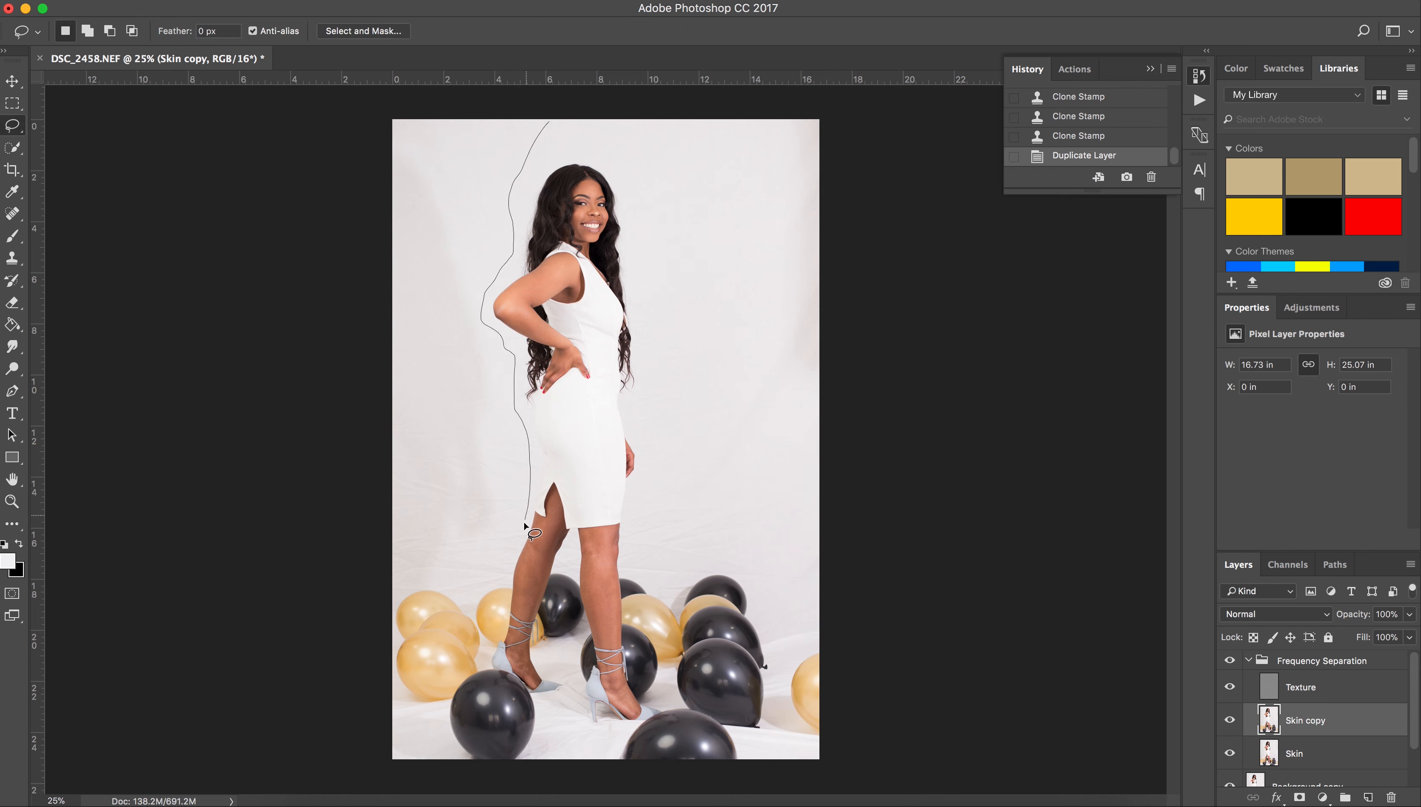
{"action": "mouse_move", "coordinate": [443, 595]}
{"action": "left_mouse_down"}
{"action": "mouse_move", "coordinate": [307, 454]}
{"action": "mouse_move", "coordinate": [368, 111]}
{"action": "mouse_move", "coordinate": [553, 111]}
{"action": "left_mouse_up"}
{"action": "key", "text": "super+f"}
{"action": "key", "text": "super+f"}
{"action": "key", "text": "ctrl+super+f"}
{"action": "key", "text": "ctrl+super+f"}
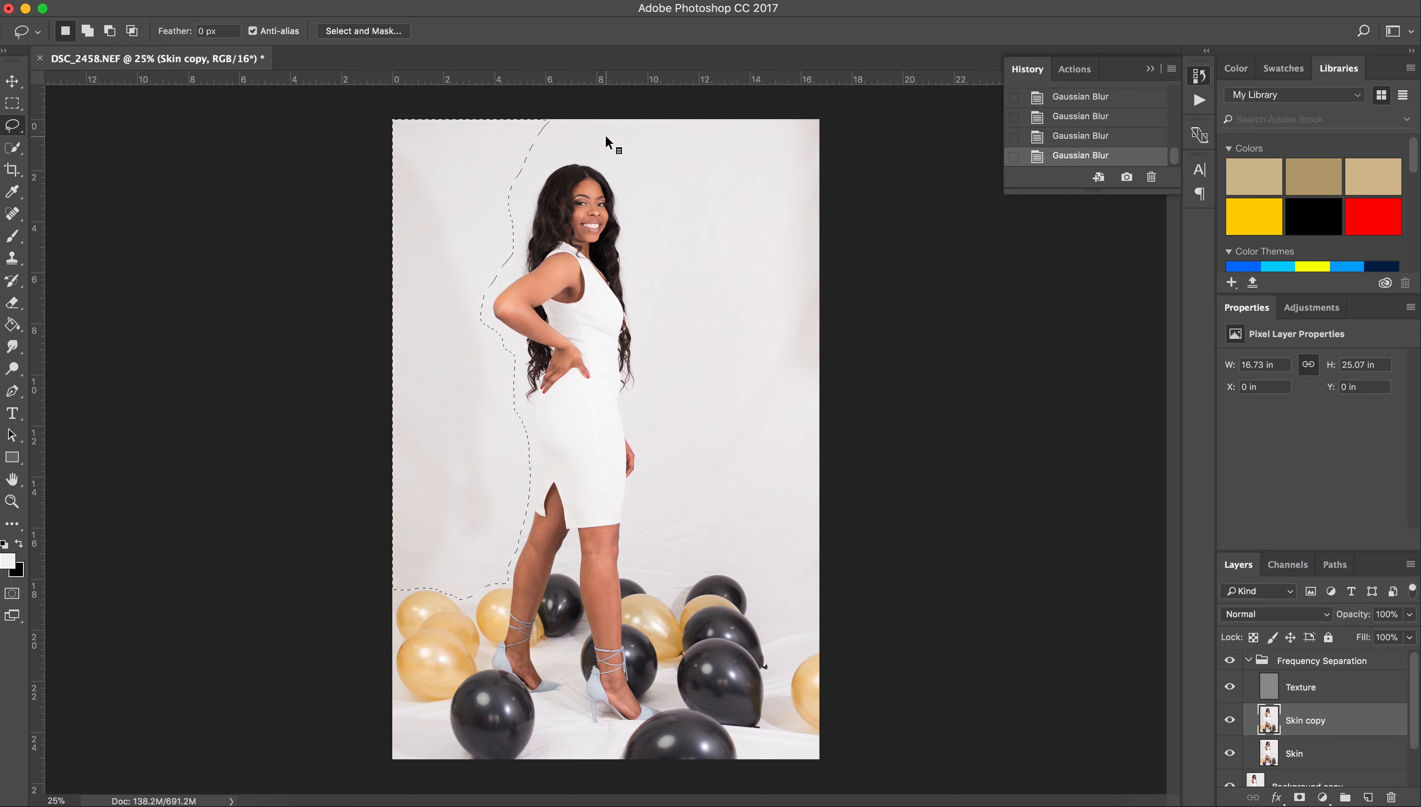
{"action": "key", "text": "super+equal"}
{"action": "key", "text": "super+equal"}
{"action": "key", "text": "super+equal"}
{"action": "scroll", "coordinate": [551, 199], "scroll_direction": "left", "scroll_amount": 10}
{"action": "scroll", "coordinate": [551, 199], "scroll_direction": "down", "scroll_amount": 2}
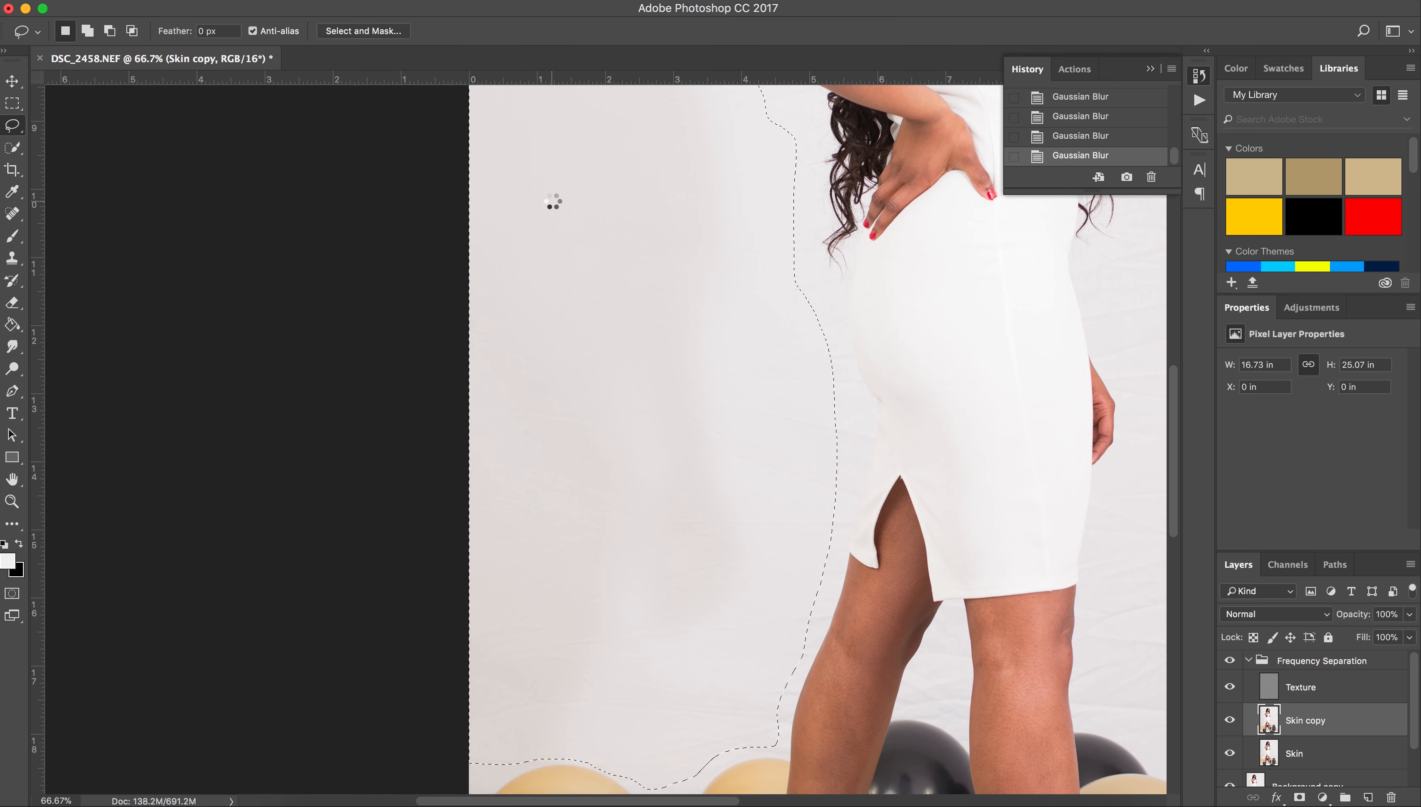
{"action": "key", "text": "super+minus"}
{"action": "key", "text": "super+minus"}
{"action": "scroll", "coordinate": [727, 463], "scroll_direction": "right", "scroll_amount": 5}
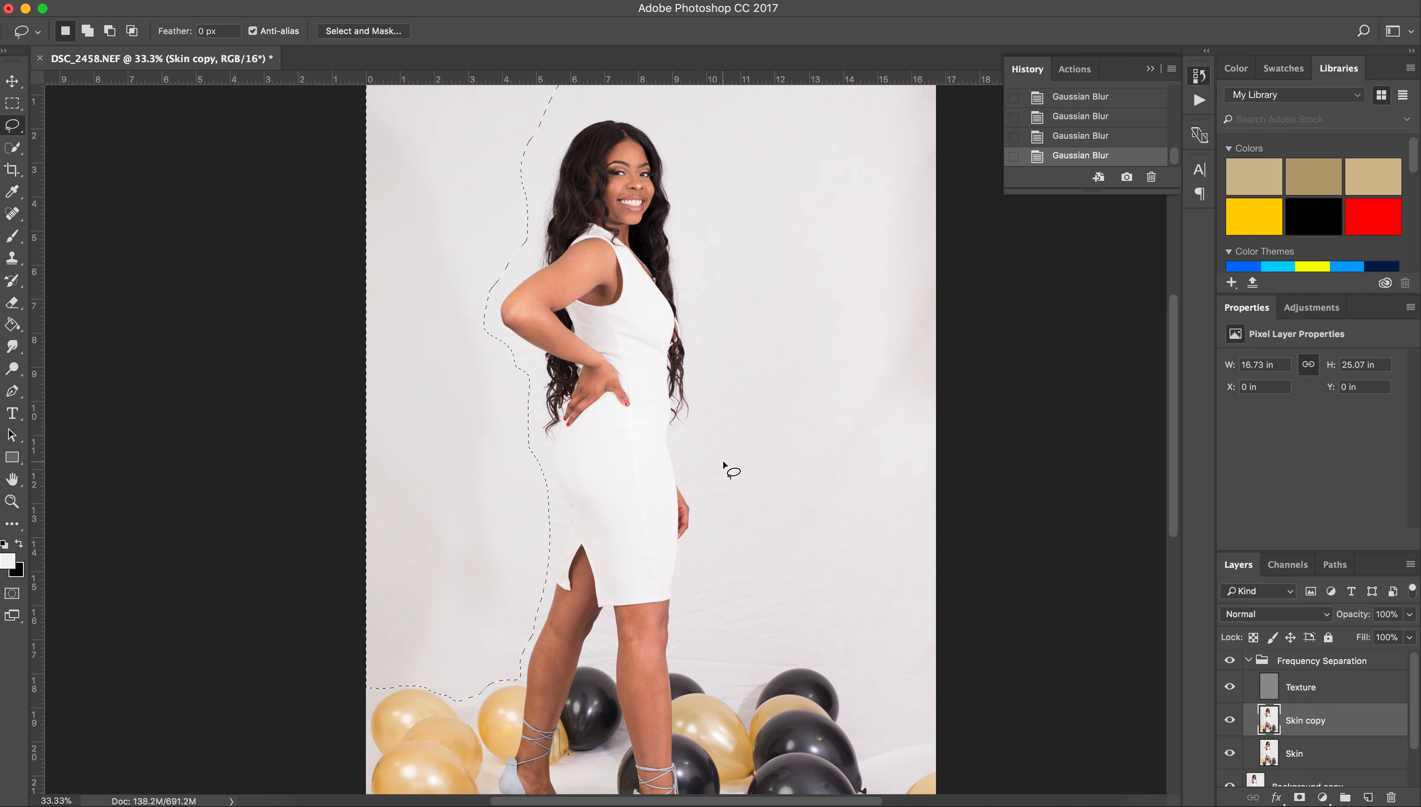
Lasso the backdrop right of the woman, blur it twice, then deselect and zoom out.
{"action": "scroll", "coordinate": [723, 461], "scroll_direction": "right", "scroll_amount": 4}
{"action": "scroll", "coordinate": [723, 461], "scroll_direction": "up", "scroll_amount": 2}
{"action": "mouse_move", "coordinate": [526, 126]}
{"action": "left_mouse_down"}
{"action": "mouse_move", "coordinate": [560, 291]}
{"action": "mouse_move", "coordinate": [542, 507]}
{"action": "mouse_move", "coordinate": [558, 587]}
{"action": "mouse_move", "coordinate": [535, 704]}
{"action": "mouse_move", "coordinate": [583, 764]}
{"action": "mouse_move", "coordinate": [664, 735]}
{"action": "mouse_move", "coordinate": [850, 301]}
{"action": "mouse_move", "coordinate": [625, 118]}
{"action": "left_mouse_up"}
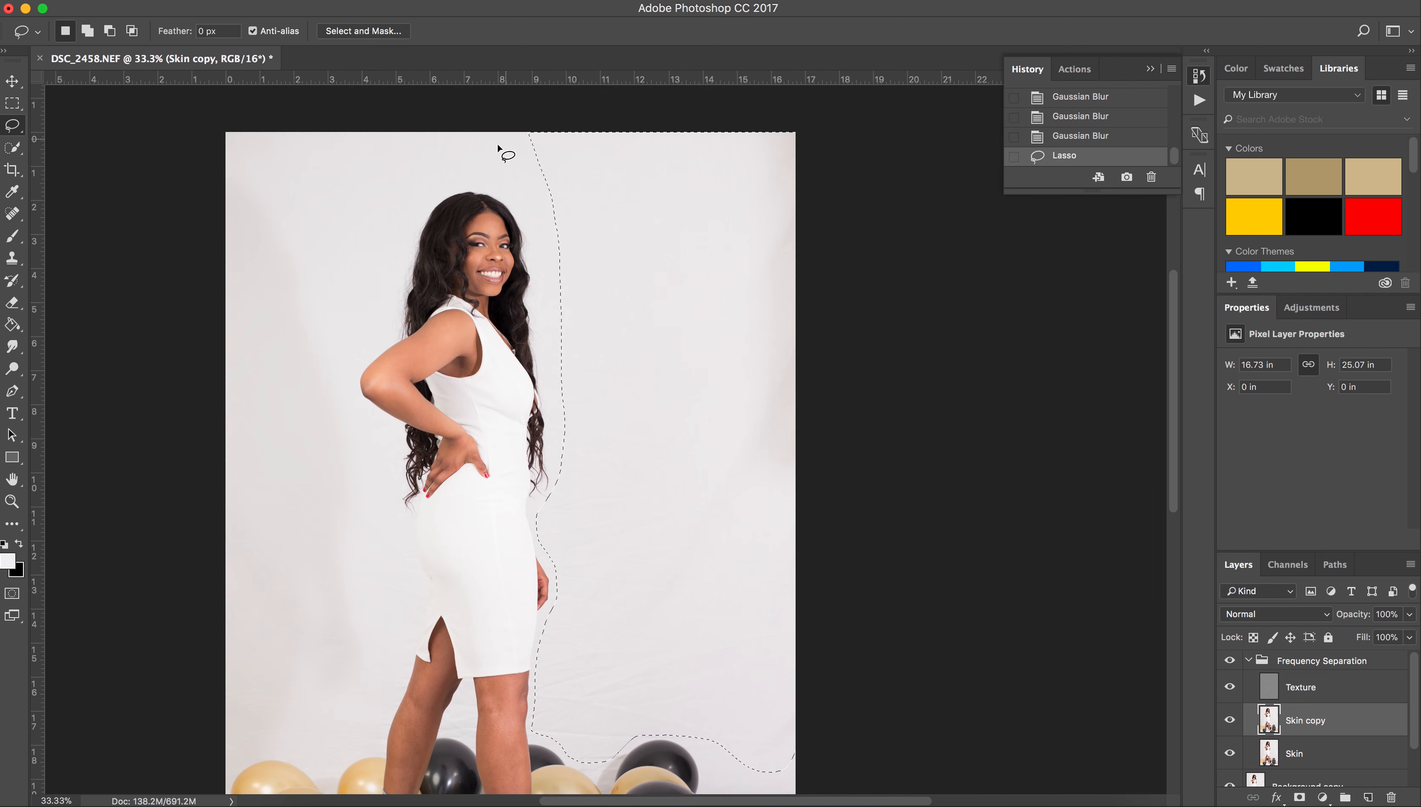
{"action": "key", "text": "super+f"}
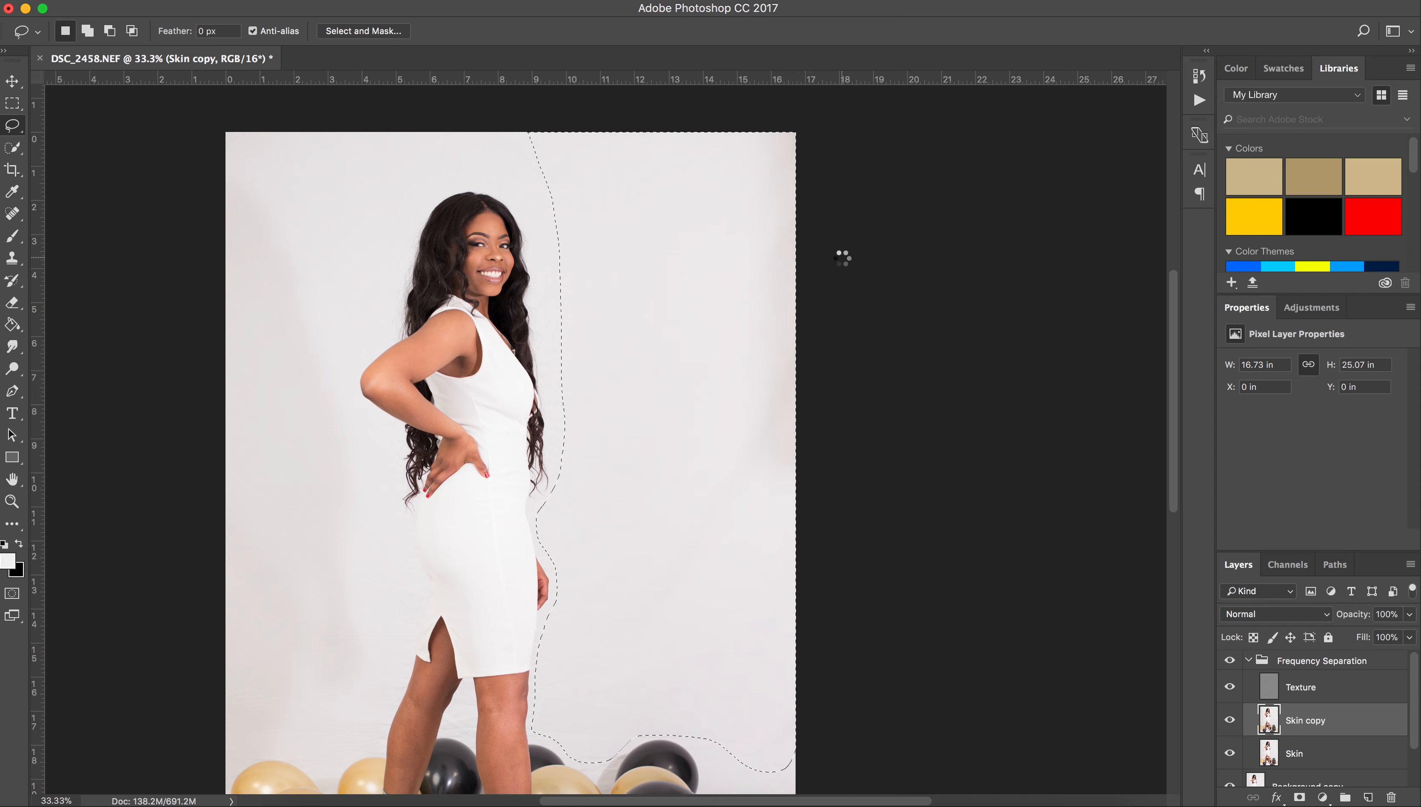
{"action": "key", "text": "super+plus"}
{"action": "key", "text": "super+plus"}
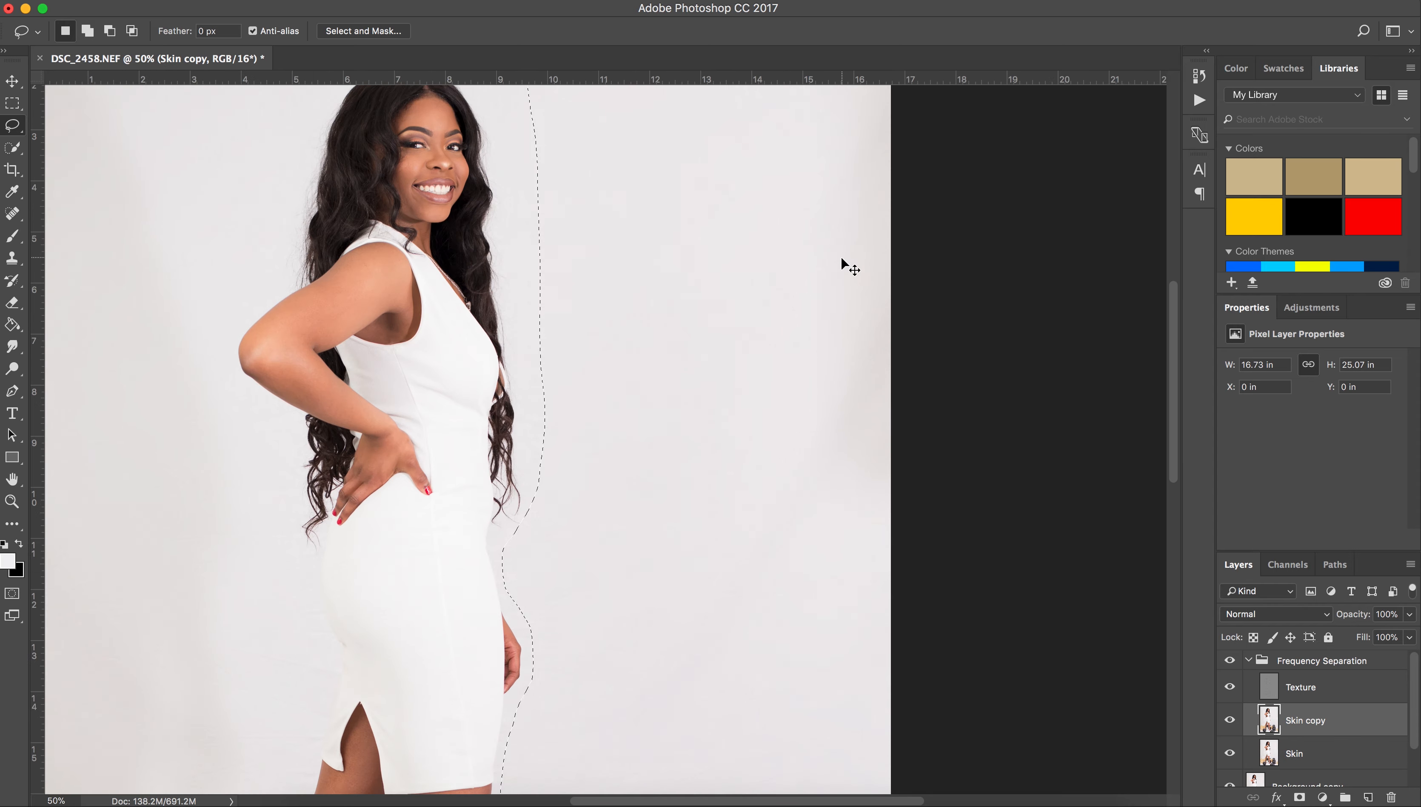
{"action": "scroll", "coordinate": [842, 260], "scroll_direction": "down", "scroll_amount": 6}
{"action": "key", "text": "ctrl+super+f"}
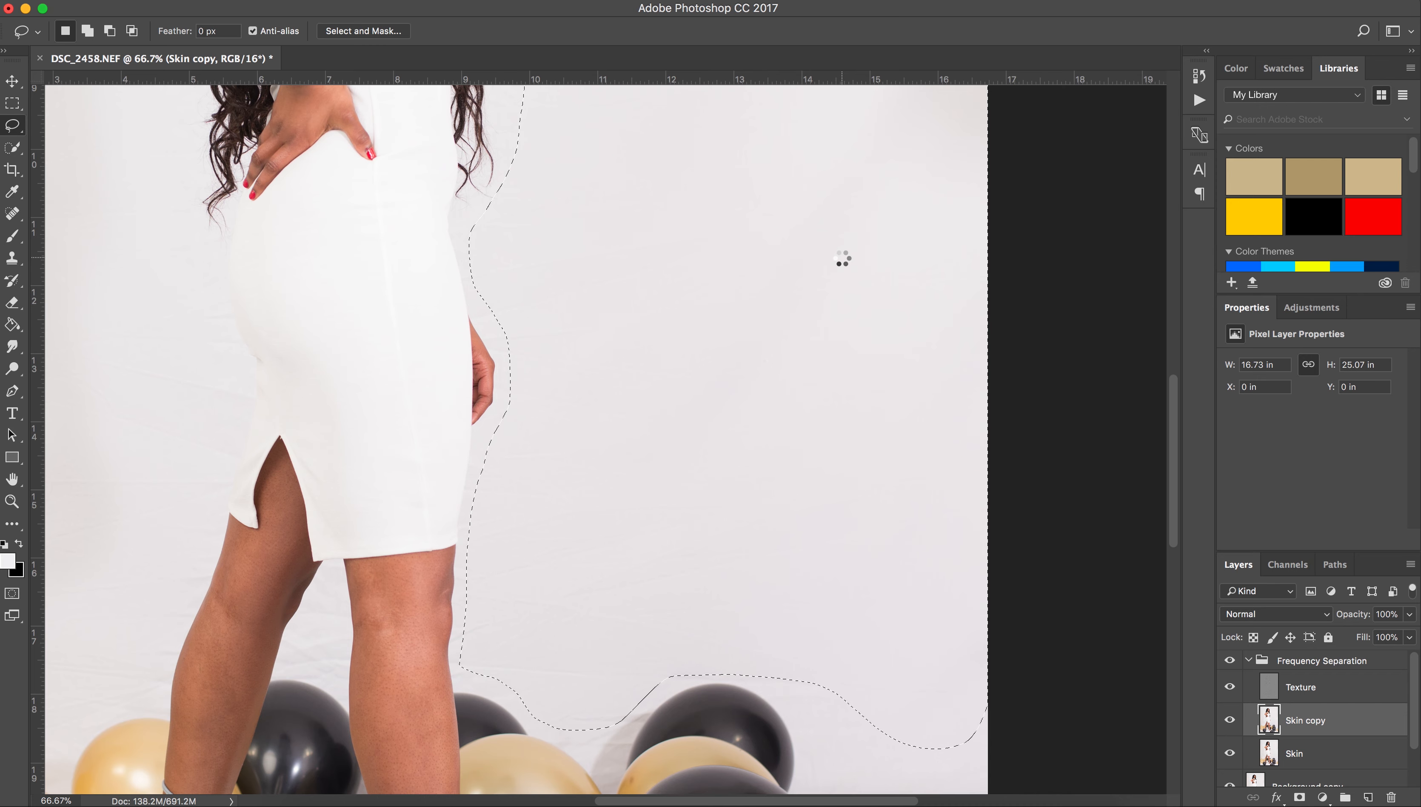
{"action": "key", "text": "super+d"}
{"action": "key", "text": "super+minus"}
{"action": "key", "text": "super+minus"}
{"action": "key", "text": "shift+super+d"}
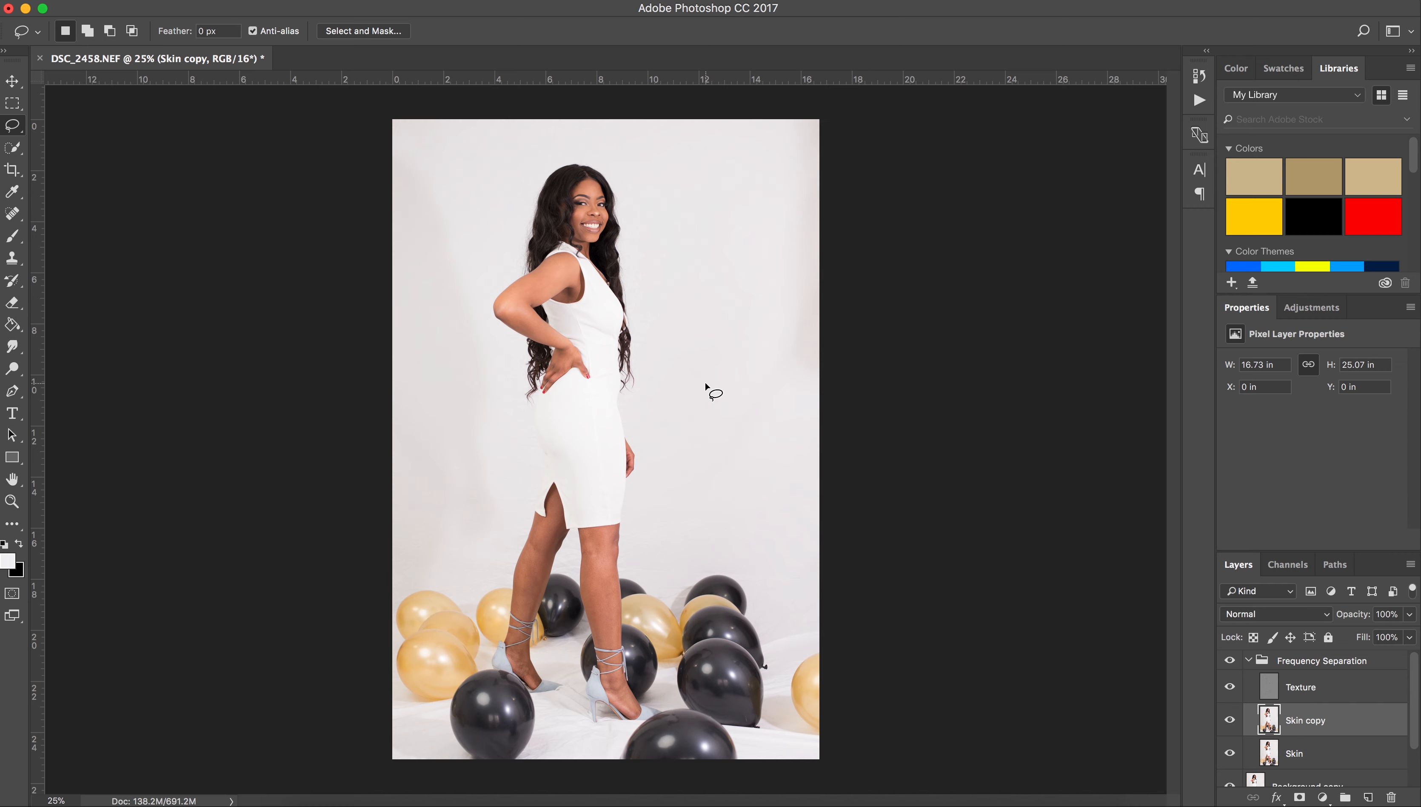
{"action": "key", "text": "super+plus"}
{"action": "key", "text": "super+plus"}
Lasso and smooth the lower leg and the ankle and heel, then deselect.
{"action": "scroll", "coordinate": [702, 395], "scroll_direction": "down", "scroll_amount": 10}
{"action": "mouse_move", "coordinate": [627, 170]}
{"action": "left_mouse_down"}
{"action": "mouse_move", "coordinate": [570, 179]}
{"action": "mouse_move", "coordinate": [560, 196]}
{"action": "mouse_move", "coordinate": [576, 367]}
{"action": "mouse_move", "coordinate": [609, 407]}
{"action": "left_mouse_up"}
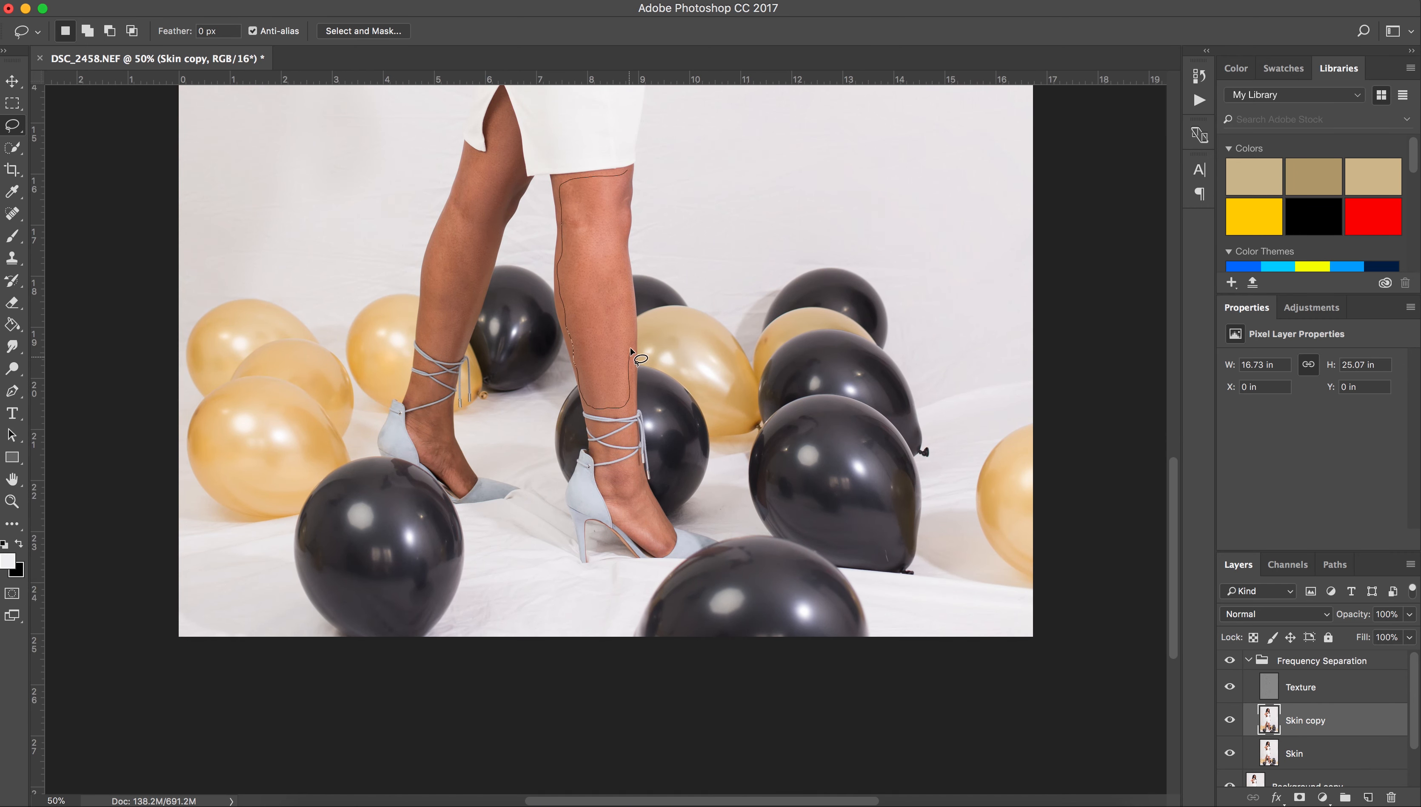
{"action": "left_click_drag", "start_coordinate": [619, 230], "coordinate": [627, 175]}
{"action": "key", "text": "super+d"}
{"action": "key", "text": "super+plus"}
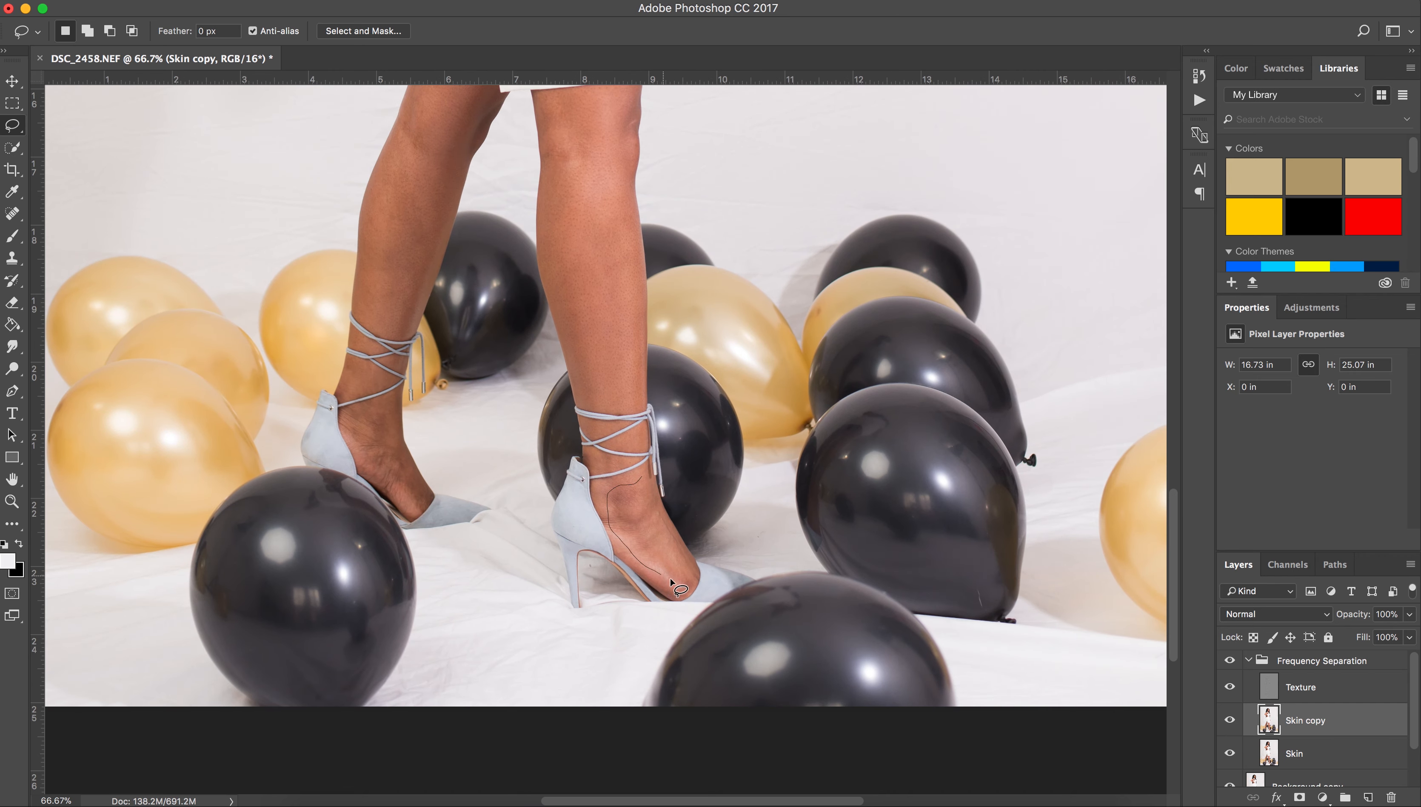
{"action": "mouse_move", "coordinate": [398, 391]}
{"action": "left_mouse_down"}
{"action": "mouse_move", "coordinate": [349, 429]}
{"action": "mouse_move", "coordinate": [405, 464]}
{"action": "mouse_move", "coordinate": [402, 404]}
{"action": "left_mouse_up"}
{"action": "scroll", "coordinate": [127, 229], "scroll_direction": "up", "scroll_amount": 5}
{"action": "mouse_move", "coordinate": [463, 144]}
{"action": "left_mouse_down"}
{"action": "mouse_move", "coordinate": [386, 303]}
{"action": "mouse_move", "coordinate": [367, 408]}
{"action": "mouse_move", "coordinate": [379, 465]}
{"action": "mouse_move", "coordinate": [420, 430]}
{"action": "mouse_move", "coordinate": [489, 187]}
{"action": "mouse_move", "coordinate": [470, 123]}
{"action": "left_mouse_up"}
{"action": "key", "text": "super+d"}
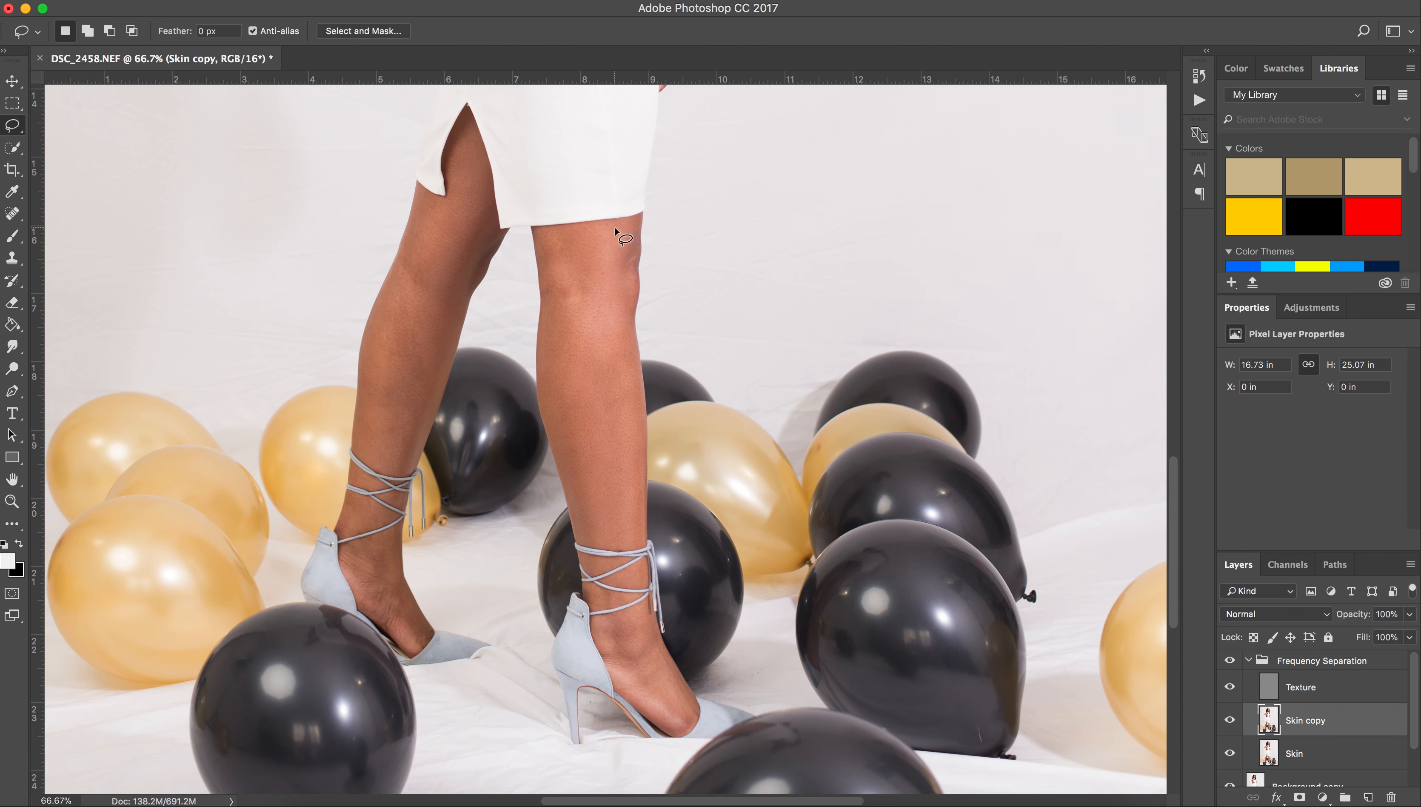
Lasso and smooth the front leg from knee to ankle.
{"action": "mouse_move", "coordinate": [553, 239]}
{"action": "left_mouse_down"}
{"action": "mouse_move", "coordinate": [592, 540]}
{"action": "mouse_move", "coordinate": [636, 361]}
{"action": "mouse_move", "coordinate": [630, 230]}
{"action": "left_mouse_up"}
{"action": "left_click", "coordinate": [1200, 76]}
{"action": "left_click", "coordinate": [1156, 69]}
{"action": "key", "text": "super+f"}
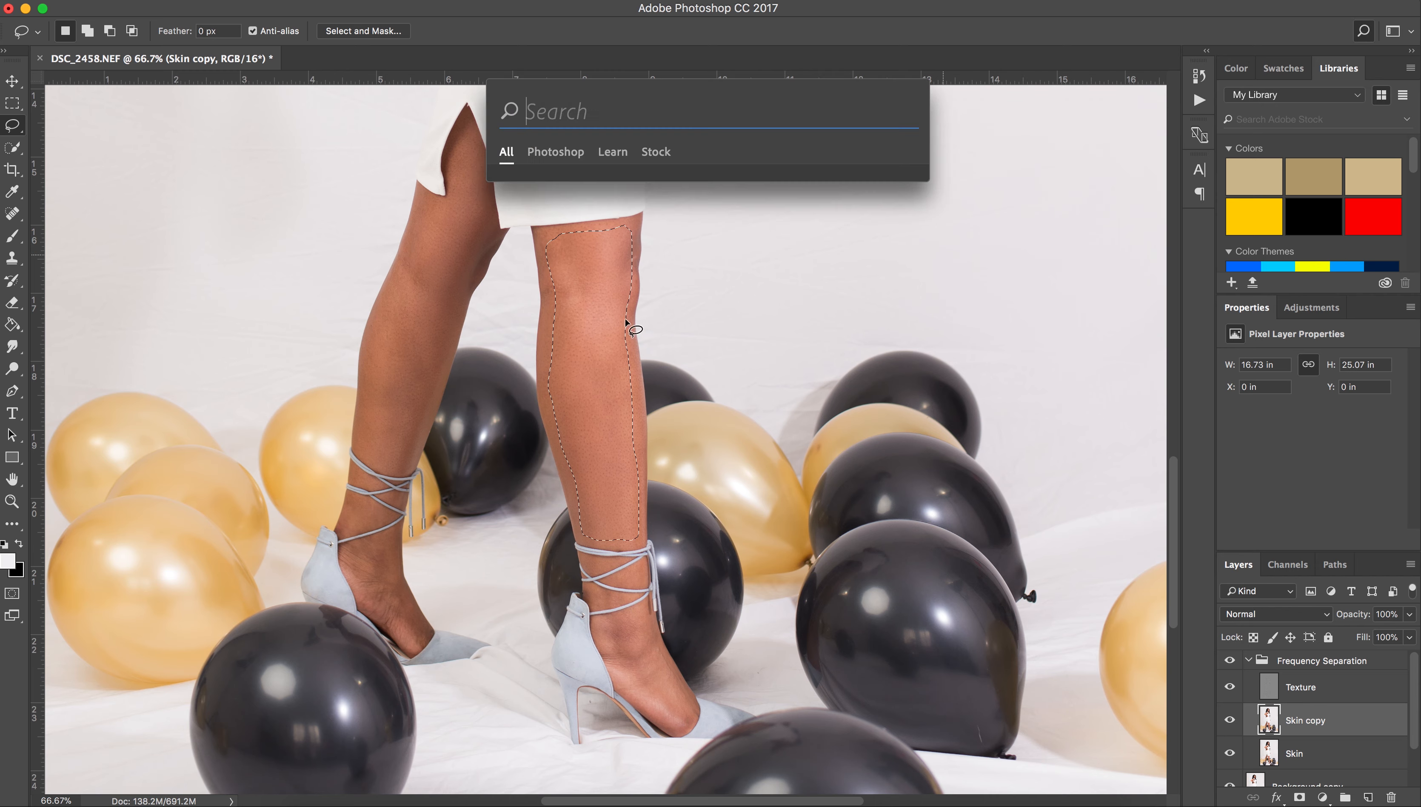
{"action": "key", "text": "Escape"}
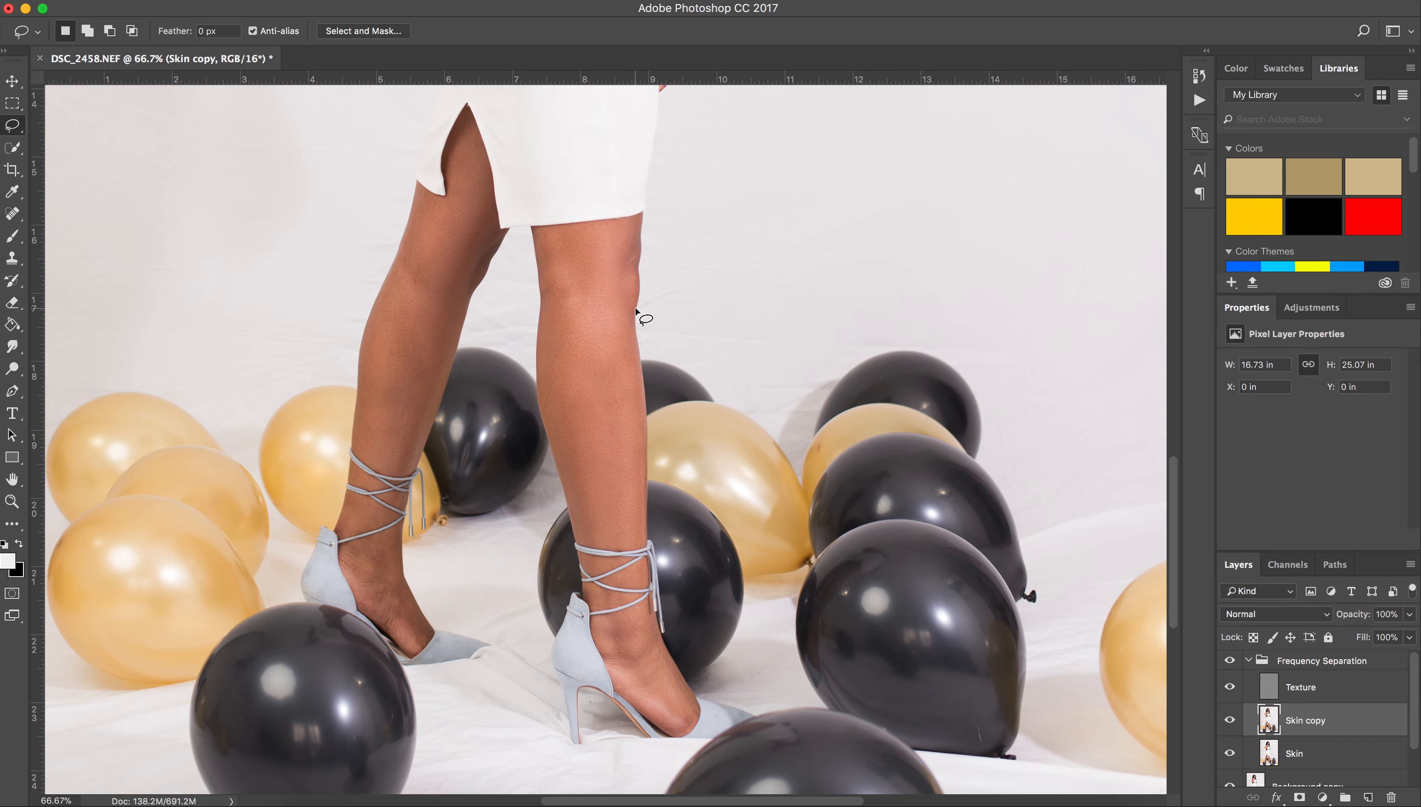
{"action": "key", "text": "super+minus"}
{"action": "key", "text": "super+minus"}
{"action": "key", "text": "super+minus"}
{"action": "key", "text": "super+plus"}
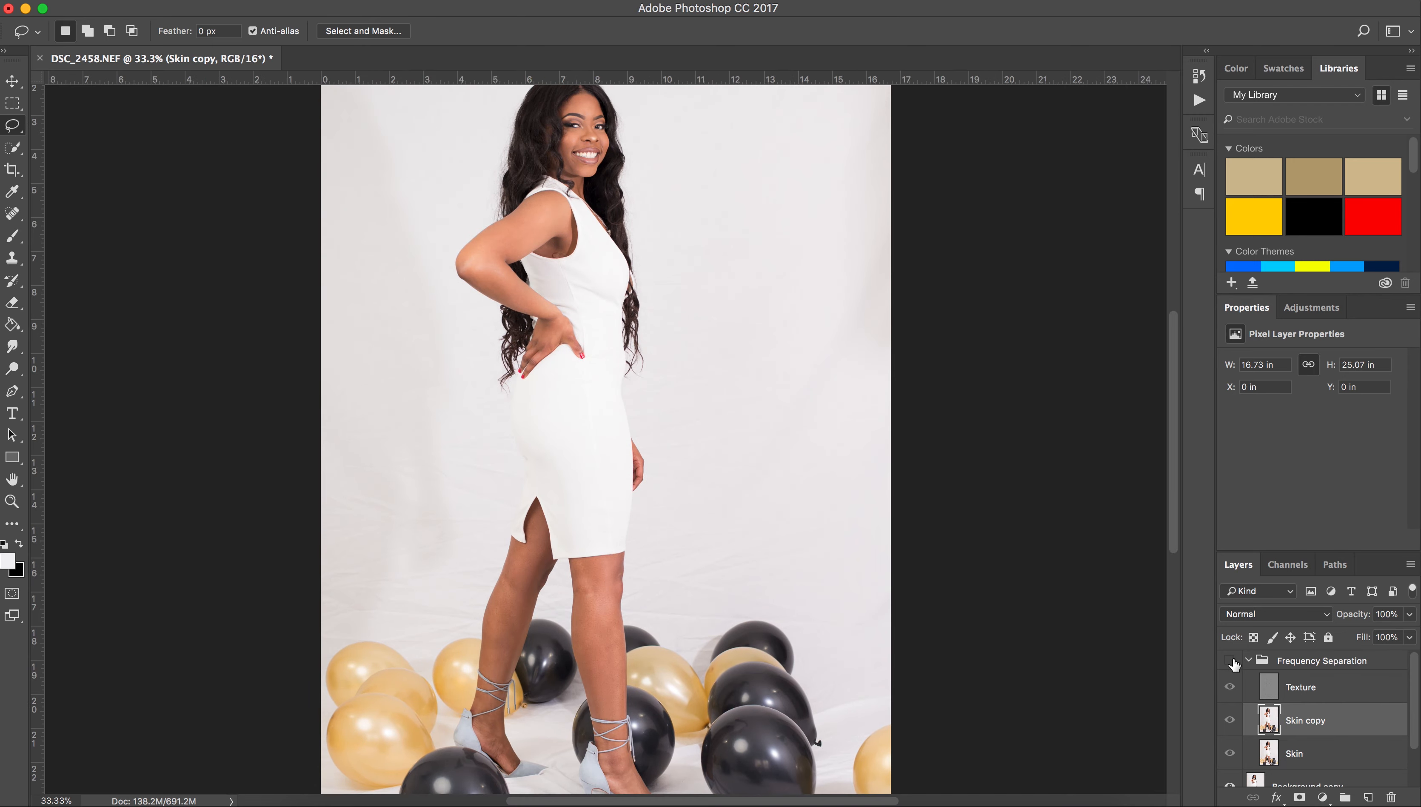
Toggle the Frequency Separation group to compare, then lasso the upper arm and forearm.
{"action": "left_click", "coordinate": [1230, 660]}
{"action": "scroll", "coordinate": [587, 587], "scroll_direction": "down", "scroll_amount": 5}
{"action": "scroll", "coordinate": [587, 587], "scroll_direction": "up", "scroll_amount": 7}
{"action": "key", "text": "super+plus"}
{"action": "mouse_move", "coordinate": [542, 322]}
{"action": "left_mouse_down"}
{"action": "mouse_move", "coordinate": [471, 345]}
{"action": "mouse_move", "coordinate": [389, 415]}
{"action": "mouse_move", "coordinate": [517, 486]}
{"action": "mouse_move", "coordinate": [543, 324]}
{"action": "left_mouse_up"}
{"action": "mouse_move", "coordinate": [529, 492]}
{"action": "left_mouse_down"}
{"action": "mouse_move", "coordinate": [513, 506]}
{"action": "mouse_move", "coordinate": [563, 533]}
{"action": "mouse_move", "coordinate": [544, 504]}
{"action": "mouse_move", "coordinate": [548, 344]}
{"action": "left_mouse_up"}
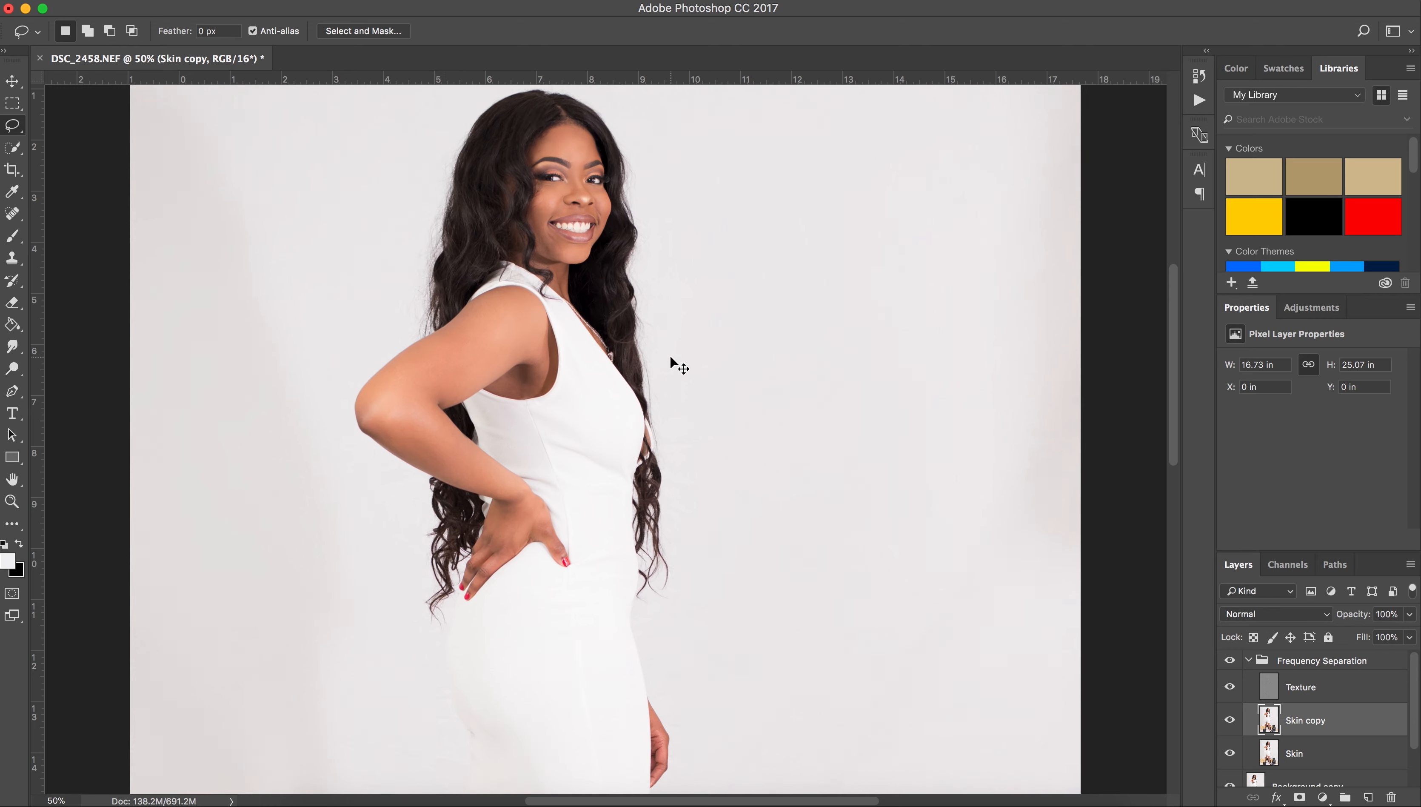
Zoom in on the face and lasso and smooth the forehead.
{"action": "key", "text": "super+plus"}
{"action": "key", "text": "super+plus"}
{"action": "key", "text": "super+plus"}
{"action": "scroll", "coordinate": [549, 311], "scroll_direction": "up", "scroll_amount": 7}
{"action": "scroll", "coordinate": [549, 311], "scroll_direction": "left", "scroll_amount": 2}
{"action": "scroll", "coordinate": [549, 312], "scroll_direction": "down", "scroll_amount": 9}
{"action": "scroll", "coordinate": [498, 158], "scroll_direction": "up", "scroll_amount": 2}
{"action": "mouse_move", "coordinate": [504, 124]}
{"action": "left_mouse_down"}
{"action": "mouse_move", "coordinate": [479, 305]}
{"action": "mouse_move", "coordinate": [420, 225]}
{"action": "mouse_move", "coordinate": [508, 121]}
{"action": "left_mouse_up"}
{"action": "scroll", "coordinate": [564, 214], "scroll_direction": "up", "scroll_amount": 5}
{"action": "scroll", "coordinate": [565, 221], "scroll_direction": "up", "scroll_amount": 9}
{"action": "scroll", "coordinate": [565, 220], "scroll_direction": "right", "scroll_amount": 1}
{"action": "mouse_move", "coordinate": [615, 127]}
{"action": "left_mouse_down"}
{"action": "mouse_move", "coordinate": [532, 118]}
{"action": "mouse_move", "coordinate": [398, 208]}
{"action": "mouse_move", "coordinate": [496, 210]}
{"action": "mouse_move", "coordinate": [560, 111]}
{"action": "mouse_move", "coordinate": [441, 172]}
{"action": "mouse_move", "coordinate": [418, 219]}
{"action": "mouse_move", "coordinate": [469, 207]}
{"action": "mouse_move", "coordinate": [592, 237]}
{"action": "mouse_move", "coordinate": [644, 218]}
{"action": "mouse_move", "coordinate": [614, 135]}
{"action": "left_mouse_up"}
{"action": "left_click", "coordinate": [564, 272]}
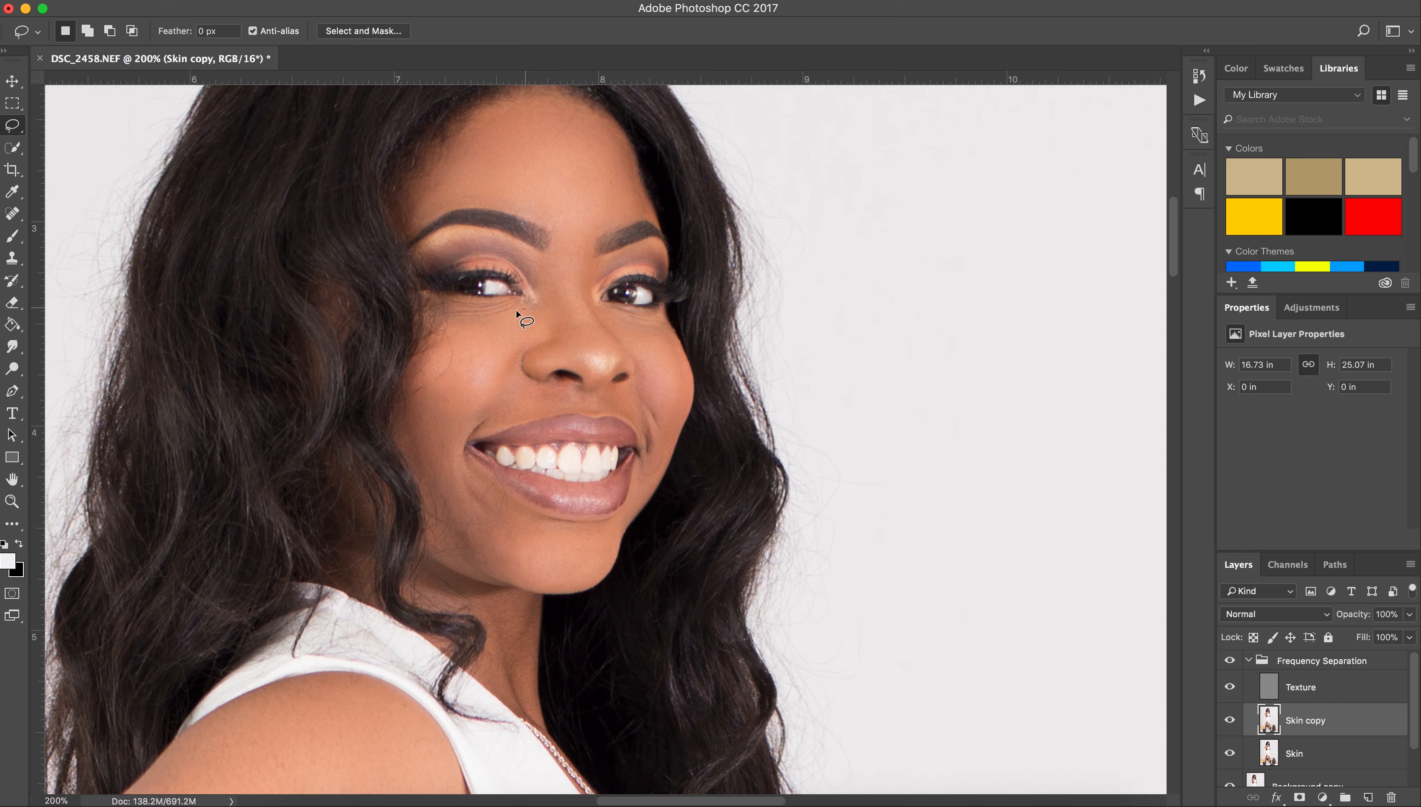
Lasso and smooth the cheek and the area under the nose and upper lip.
{"action": "left_click_drag", "start_coordinate": [535, 335], "coordinate": [540, 317]}
{"action": "mouse_move", "coordinate": [618, 387]}
{"action": "left_mouse_down"}
{"action": "mouse_move", "coordinate": [489, 419]}
{"action": "mouse_move", "coordinate": [645, 405]}
{"action": "mouse_move", "coordinate": [632, 389]}
{"action": "left_mouse_up"}
{"action": "left_click", "coordinate": [652, 418]}
Smooth the cheek and jaw toward the chin, past the mouth corner.
{"action": "mouse_move", "coordinate": [458, 388]}
{"action": "left_mouse_down"}
{"action": "mouse_move", "coordinate": [531, 573]}
{"action": "mouse_move", "coordinate": [492, 495]}
{"action": "mouse_move", "coordinate": [477, 393]}
{"action": "left_mouse_up"}
{"action": "left_click", "coordinate": [501, 565]}
{"action": "key", "text": "Return"}
{"action": "mouse_move", "coordinate": [647, 502]}
{"action": "left_mouse_down"}
{"action": "mouse_move", "coordinate": [609, 566]}
{"action": "mouse_move", "coordinate": [551, 587]}
{"action": "mouse_move", "coordinate": [595, 585]}
{"action": "mouse_move", "coordinate": [615, 550]}
{"action": "mouse_move", "coordinate": [564, 556]}
{"action": "left_mouse_up"}
{"action": "key", "text": "super+equal"}
{"action": "left_click_drag", "start_coordinate": [667, 355], "coordinate": [460, 250]}
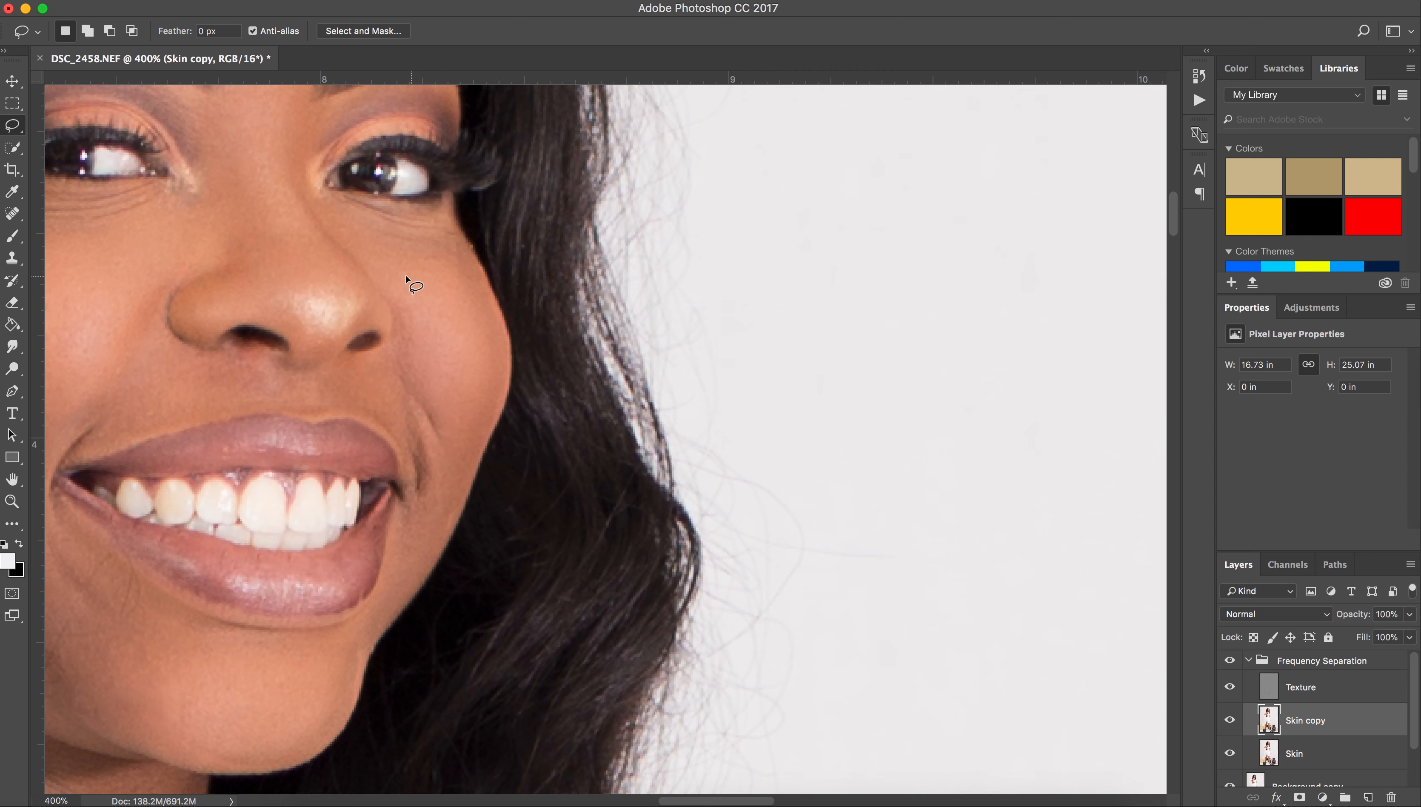
{"action": "scroll", "coordinate": [398, 273], "scroll_direction": "down", "scroll_amount": 10}
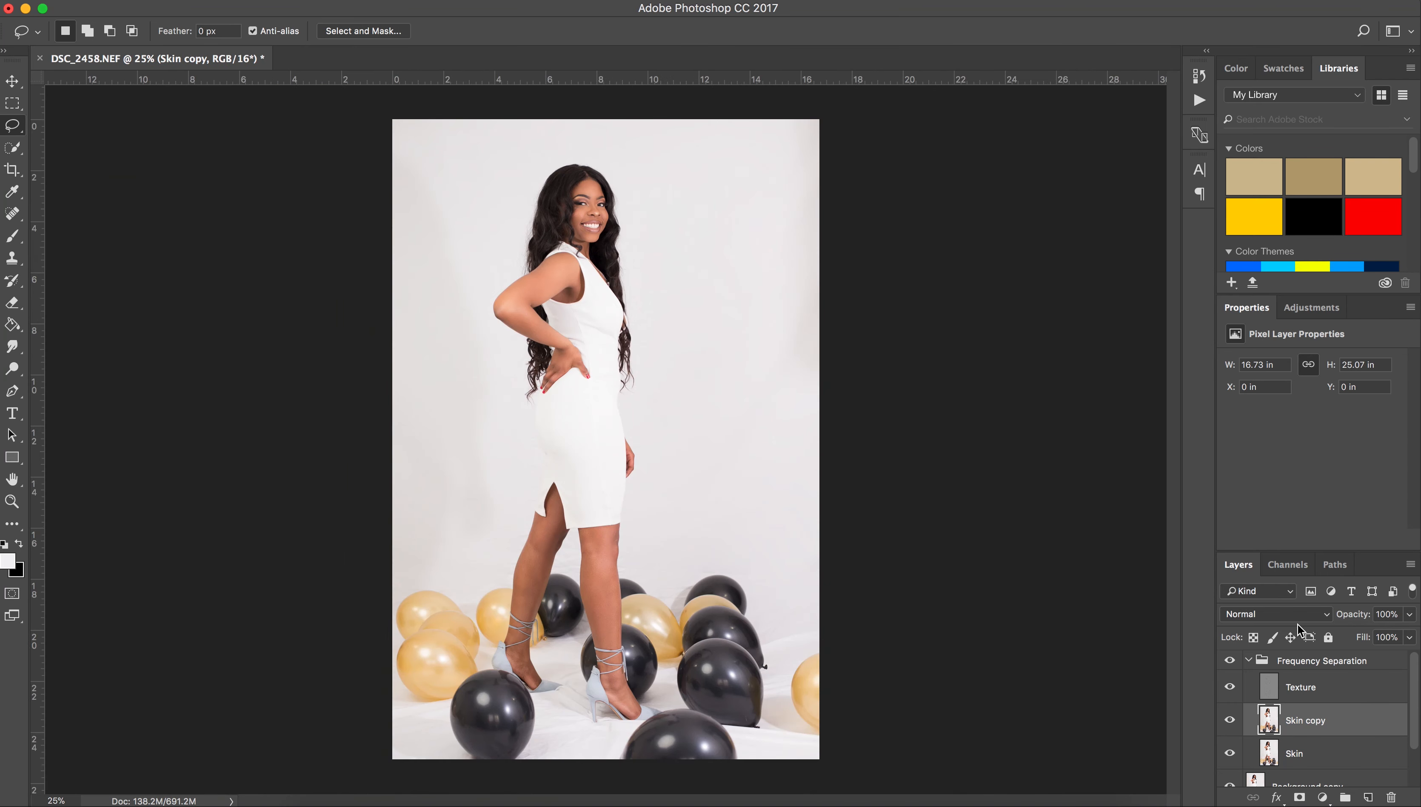
Lower the Texture layer's opacity to 73%.
{"action": "left_click", "coordinate": [1360, 686]}
{"action": "scroll", "coordinate": [611, 217], "scroll_direction": "up", "scroll_amount": 3}
{"action": "left_click_drag", "start_coordinate": [1359, 614], "coordinate": [1327, 614]}
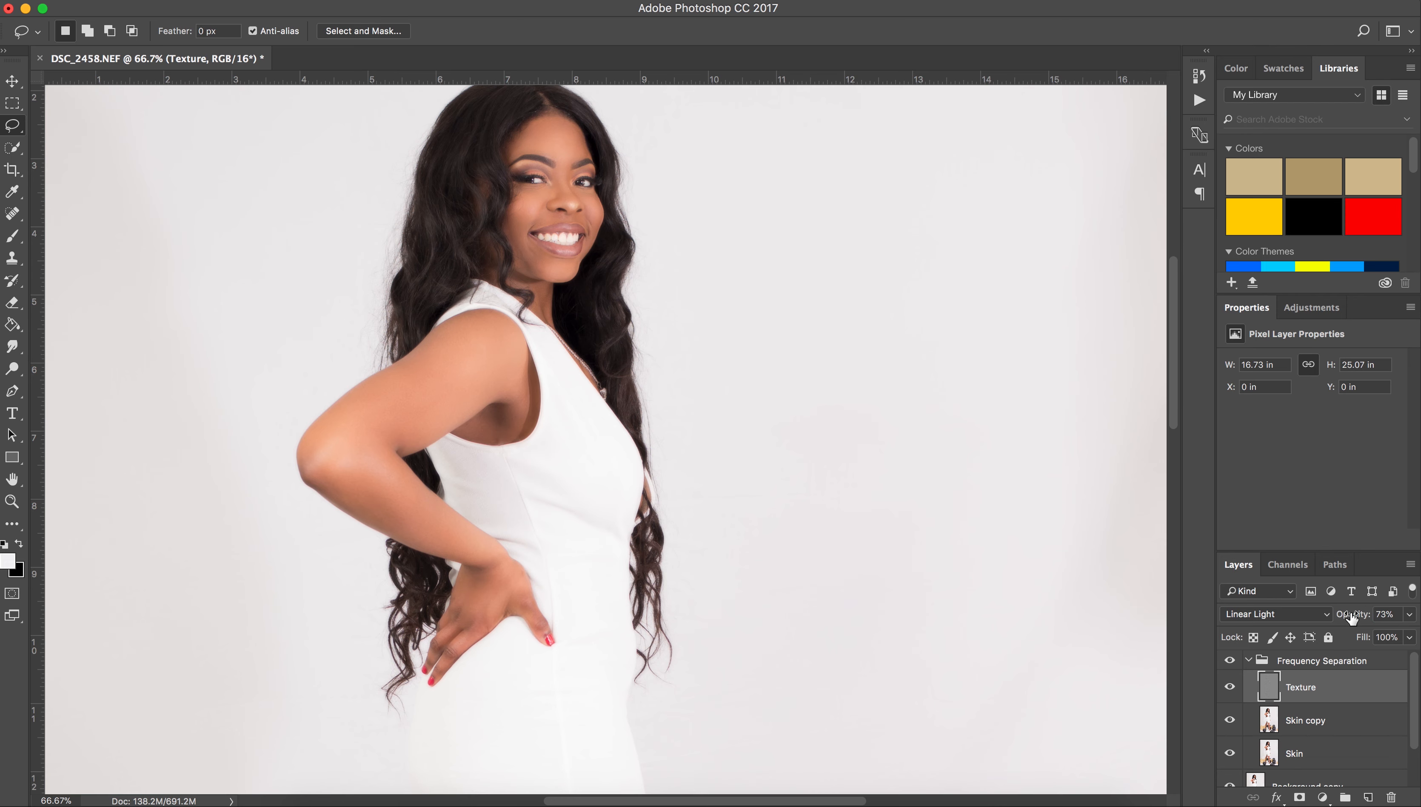
Duplicate the Texture layer and set the Texture copy to 27% opacity.
{"action": "right_click", "coordinate": [1352, 679]}
{"action": "left_click", "coordinate": [1218, 181]}
{"action": "left_click", "coordinate": [887, 322]}
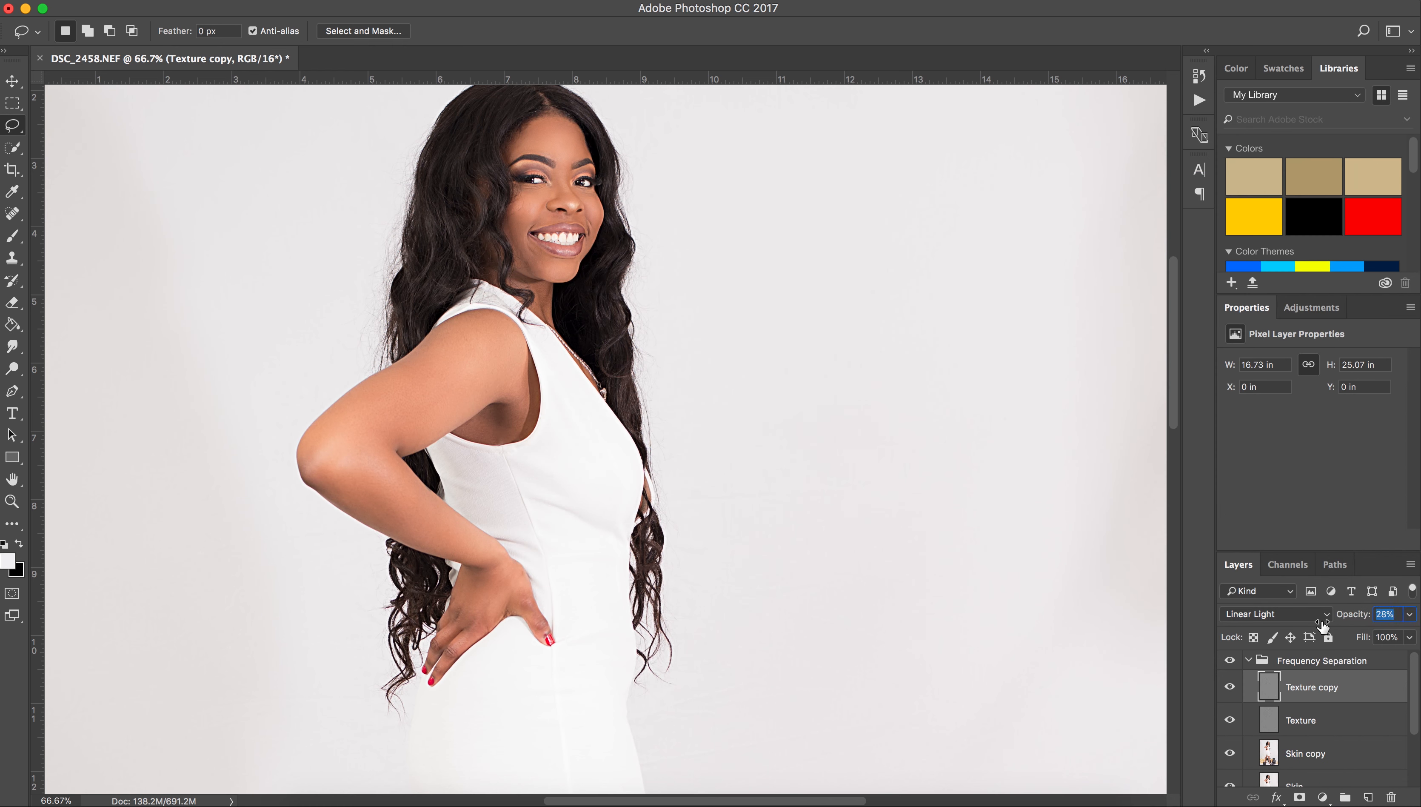
{"action": "left_click_drag", "start_coordinate": [1322, 623], "coordinate": [1320, 623]}
{"action": "key", "text": "b"}
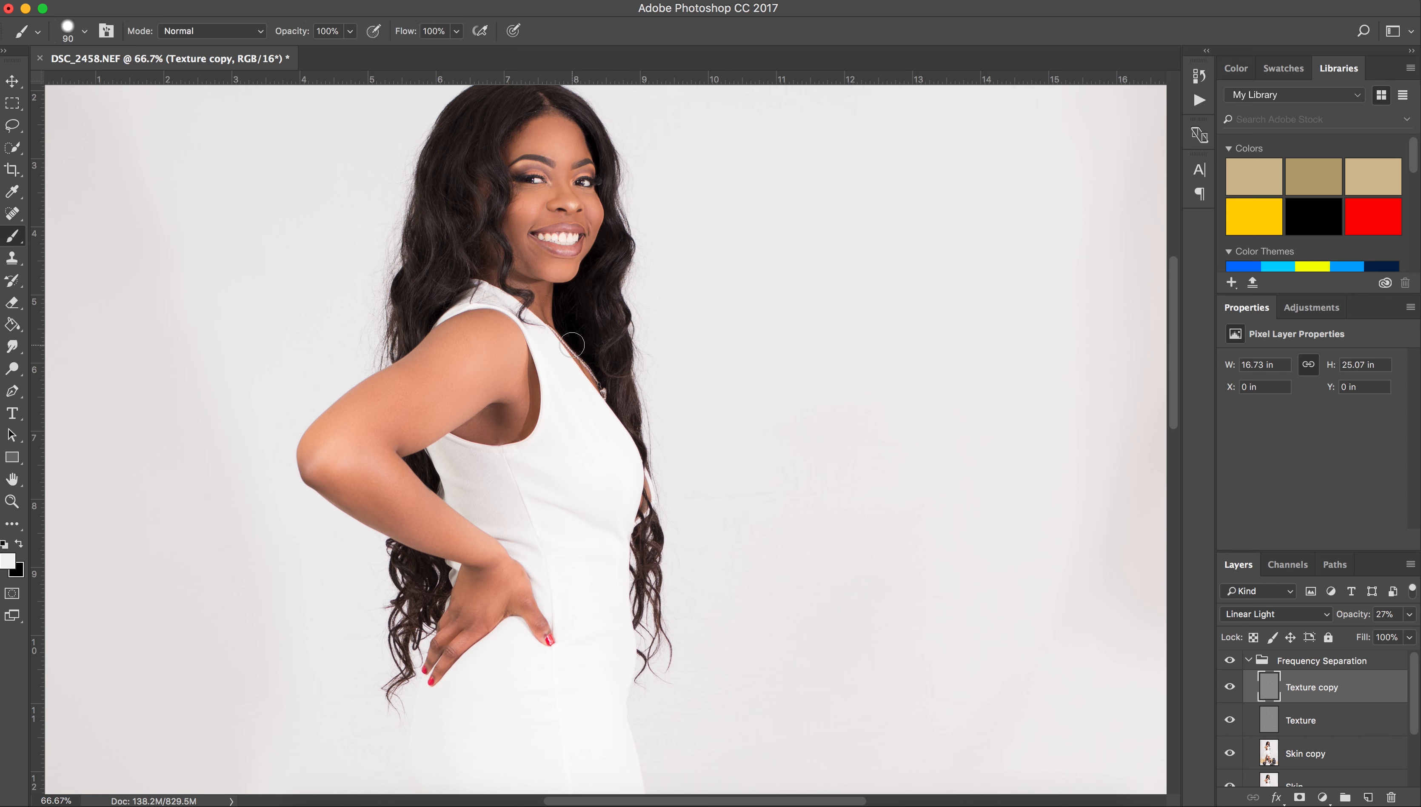
Add a layer mask to Texture copy and paint it black over the arm and legs.
{"action": "left_click", "coordinate": [1300, 797]}
{"action": "key", "text": "x"}
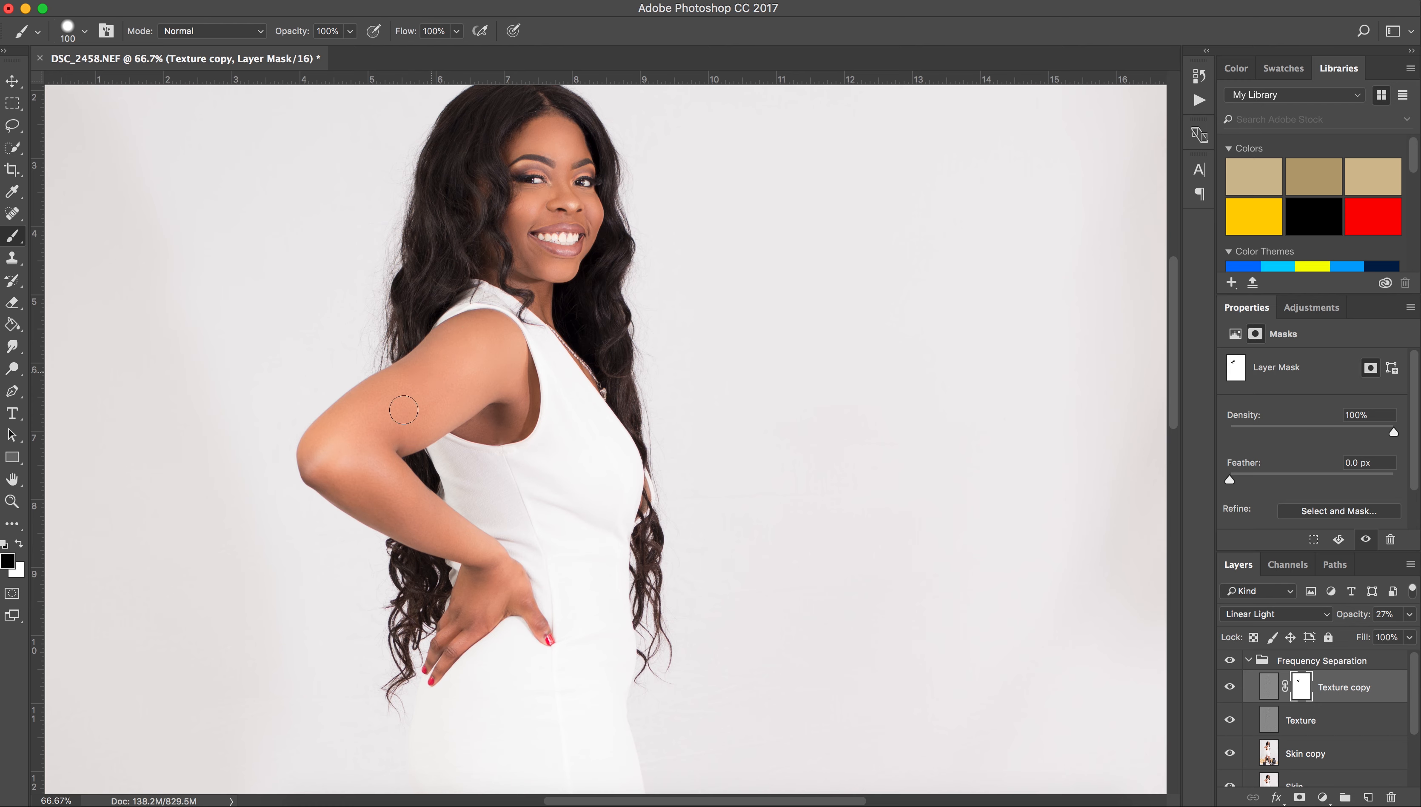
{"action": "key", "text": "bracketright"}
{"action": "key", "text": "bracketright"}
{"action": "scroll", "coordinate": [504, 587], "scroll_direction": "down", "scroll_amount": 10}
{"action": "key", "text": "bracketright"}
{"action": "key", "text": "bracketright"}
{"action": "key", "text": "bracketright"}
{"action": "scroll", "coordinate": [497, 563], "scroll_direction": "down", "scroll_amount": 5}
{"action": "scroll", "coordinate": [603, 617], "scroll_direction": "down", "scroll_amount": 4}
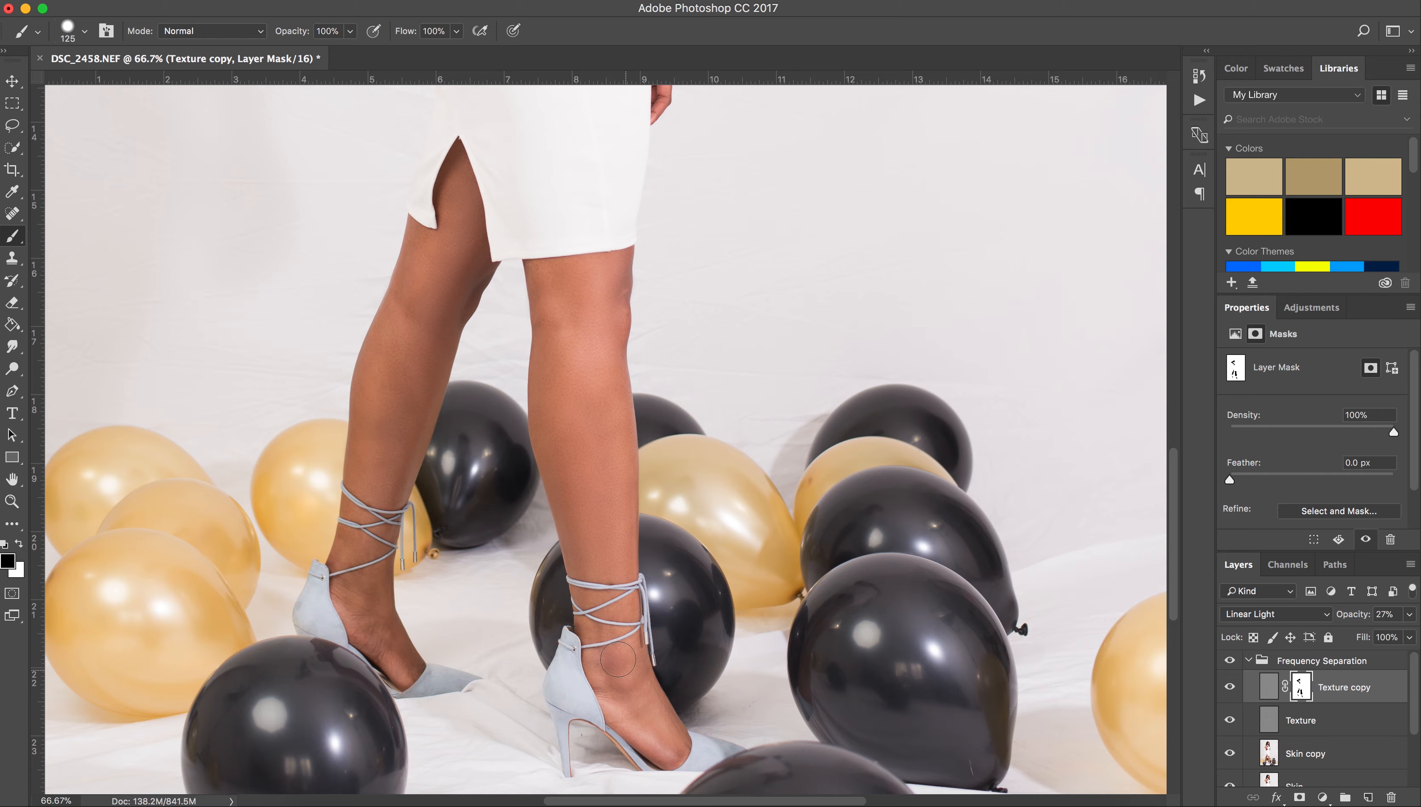
{"action": "scroll", "coordinate": [554, 387], "scroll_direction": "up", "scroll_amount": 15}
Zoom in and mask the face and neck with a smaller brush.
{"action": "key", "text": "super+plus"}
{"action": "scroll", "coordinate": [550, 257], "scroll_direction": "up", "scroll_amount": 6}
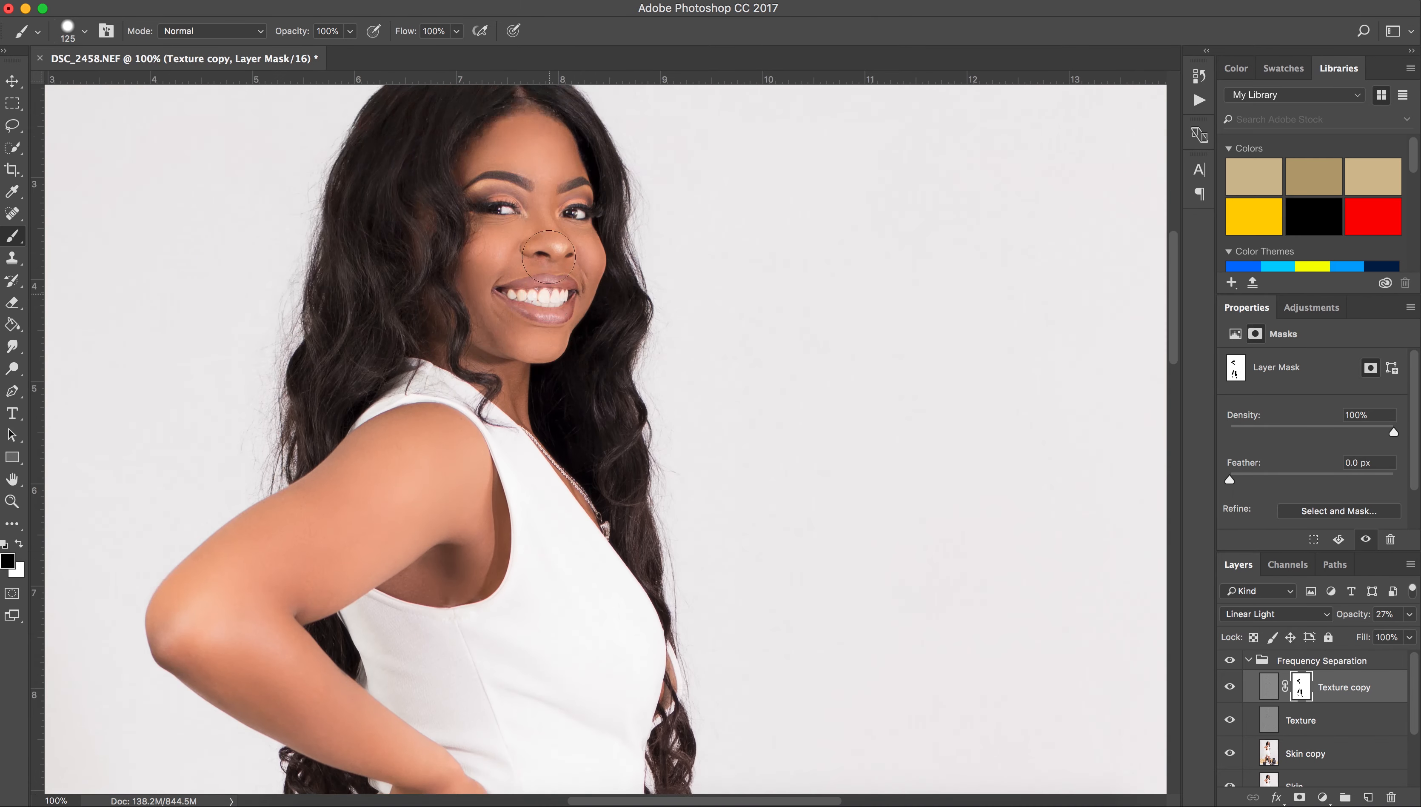
{"action": "key", "text": "super+plus"}
{"action": "scroll", "coordinate": [571, 302], "scroll_direction": "up", "scroll_amount": 10}
{"action": "key", "text": "bracketleft"}
{"action": "key", "text": "bracketleft"}
{"action": "key", "text": "bracketleft"}
{"action": "key", "text": "bracketleft"}
{"action": "key", "text": "bracketleft"}
{"action": "key", "text": "bracketleft"}
{"action": "key", "text": "bracketleft"}
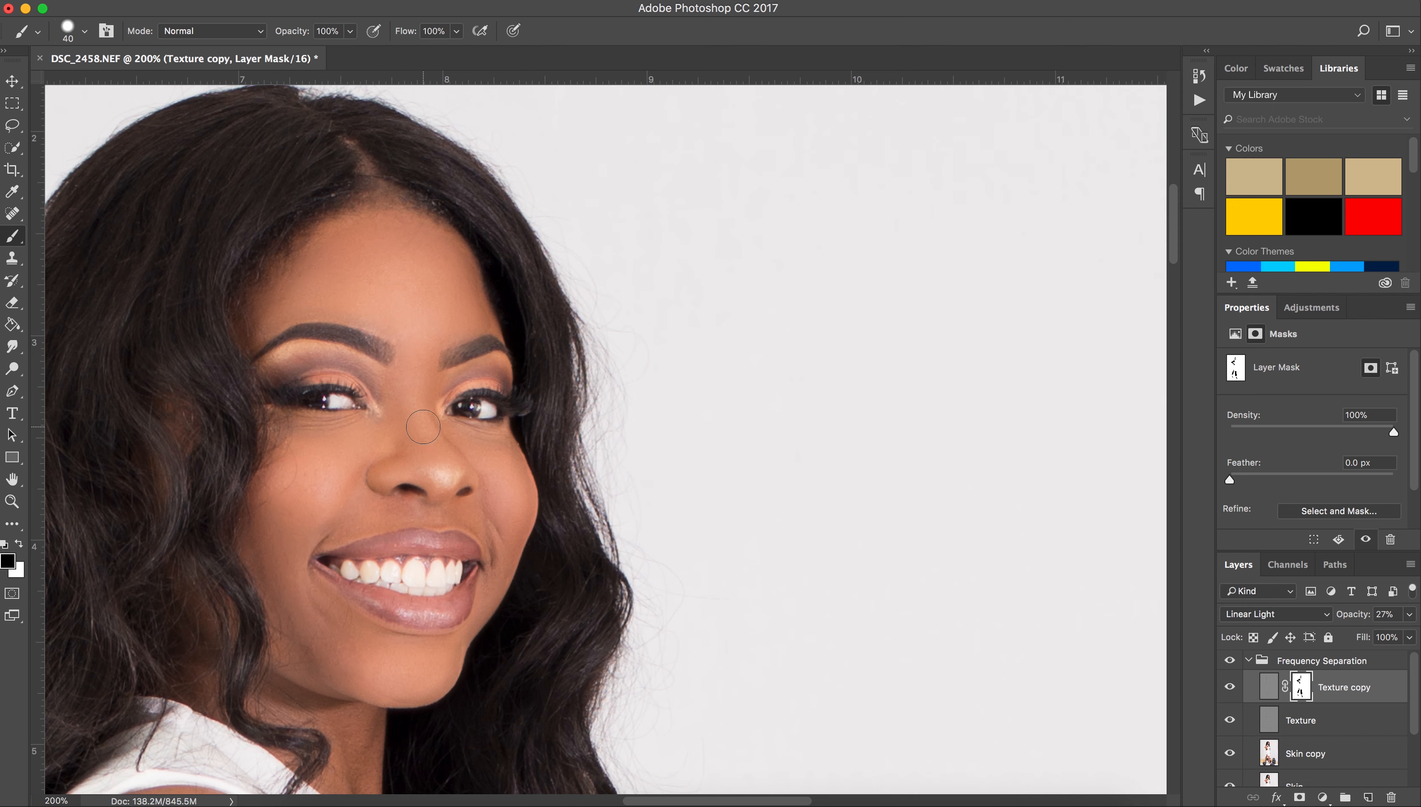
{"action": "scroll", "coordinate": [379, 695], "scroll_direction": "down", "scroll_amount": 3}
{"action": "scroll", "coordinate": [357, 672], "scroll_direction": "down", "scroll_amount": 8}
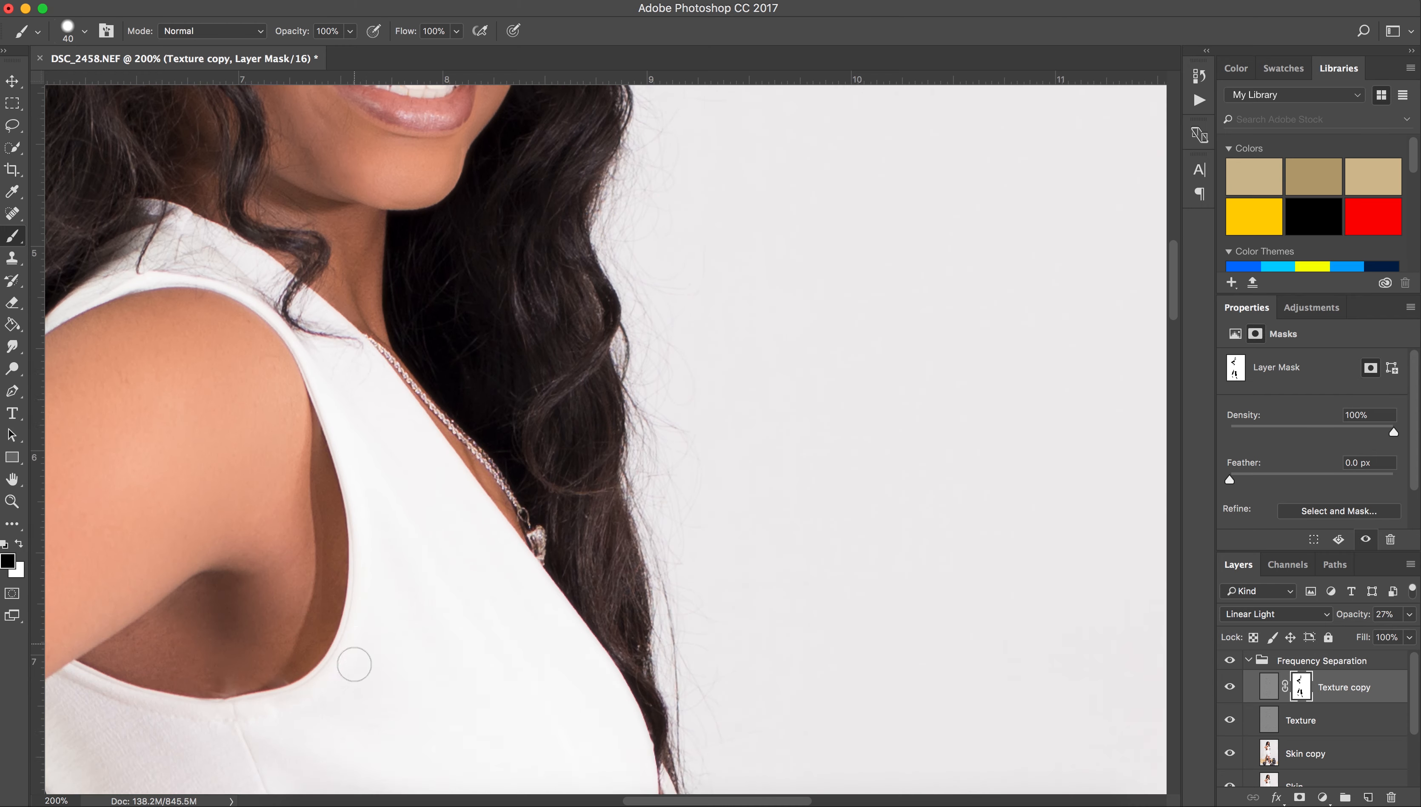
{"action": "key", "text": "super+minus"}
{"action": "key", "text": "super+minus"}
{"action": "key", "text": "super+minus"}
{"action": "key", "text": "super+minus"}
{"action": "key", "text": "super+equal"}
{"action": "key", "text": "super+equal"}
{"action": "key", "text": "super+minus"}
{"action": "key", "text": "super+minus"}
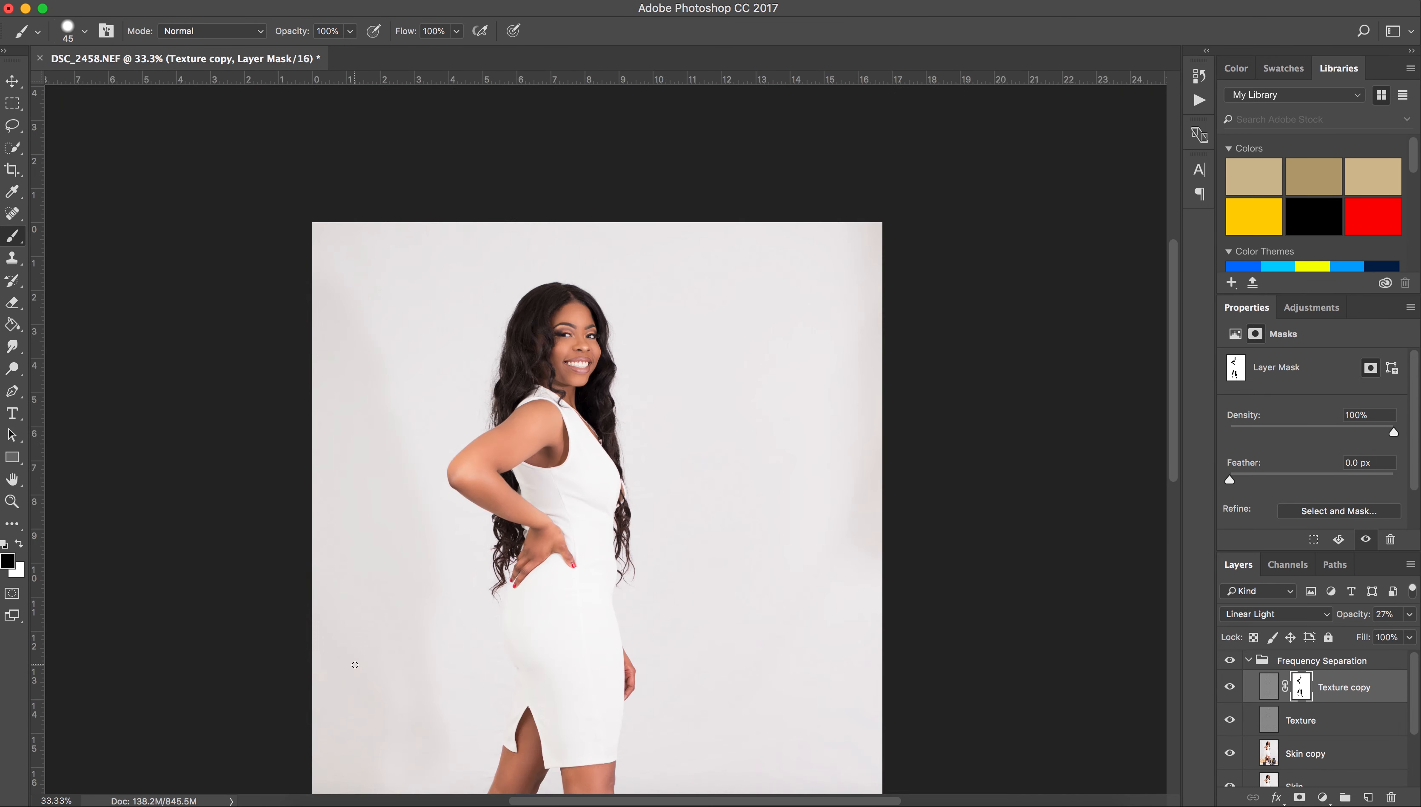
Paint the mask black over the backdrop with a 900 px brush.
{"action": "key", "text": "bracketright"}
{"action": "key", "text": "bracketright"}
{"action": "key", "text": "bracketright"}
{"action": "key", "text": "bracketright"}
{"action": "key", "text": "bracketright"}
{"action": "key", "text": "bracketright"}
{"action": "key", "text": "bracketright"}
{"action": "key", "text": "bracketright"}
{"action": "key", "text": "bracketright"}
{"action": "key", "text": "bracketright"}
{"action": "key", "text": "bracketright"}
{"action": "key", "text": "bracketright"}
{"action": "key", "text": "bracketright"}
{"action": "scroll", "coordinate": [357, 665], "scroll_direction": "down", "scroll_amount": 5}
{"action": "key", "text": "bracketleft"}
{"action": "key", "text": "bracketleft"}
{"action": "key", "text": "bracketleft"}
{"action": "mouse_move", "coordinate": [400, 494]}
{"action": "left_mouse_down"}
{"action": "mouse_move", "coordinate": [423, 436]}
{"action": "mouse_move", "coordinate": [400, 564]}
{"action": "mouse_move", "coordinate": [330, 280]}
{"action": "mouse_move", "coordinate": [749, 518]}
{"action": "mouse_move", "coordinate": [800, 230]}
{"action": "left_mouse_up"}
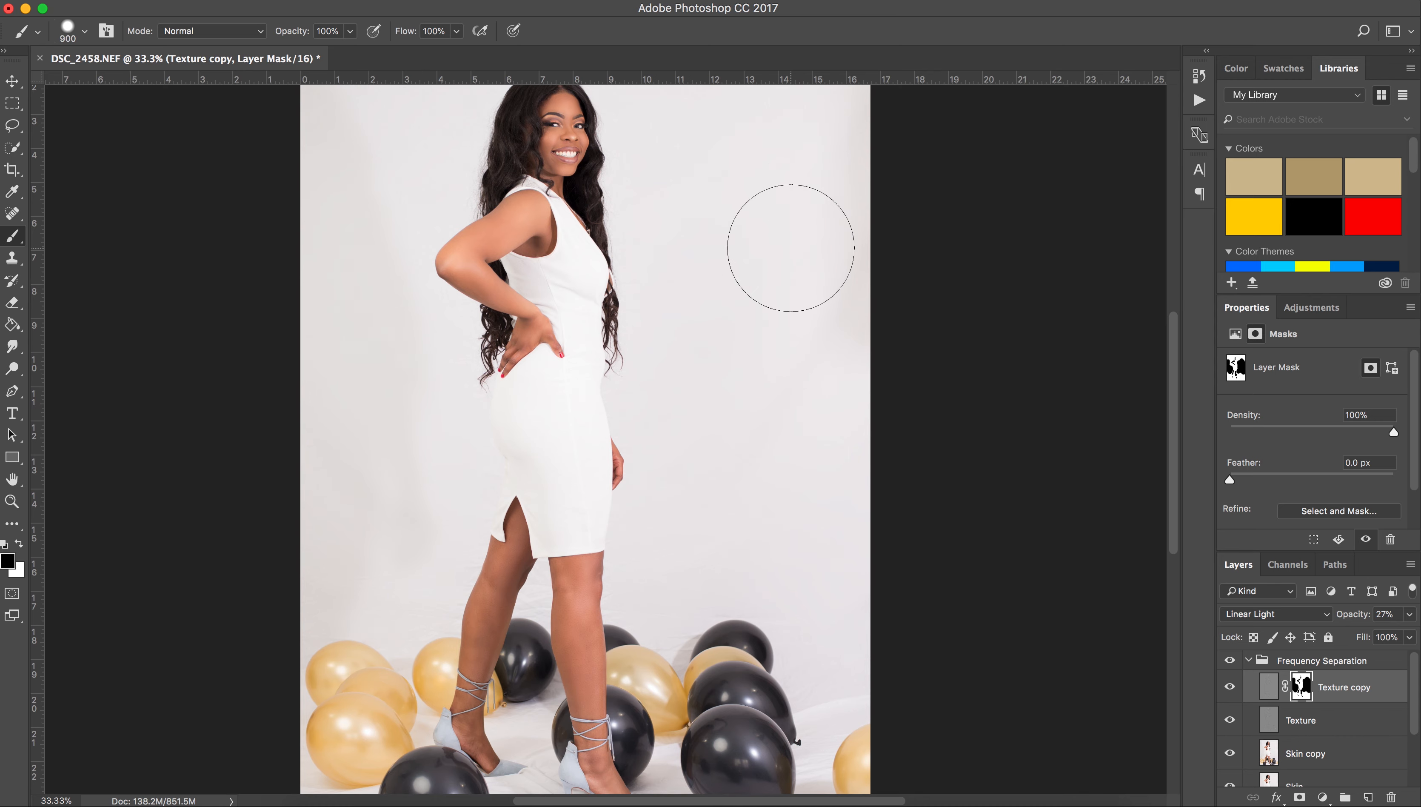
{"action": "scroll", "coordinate": [796, 428], "scroll_direction": "up", "scroll_amount": 3}
{"action": "mouse_move", "coordinate": [795, 428]}
{"action": "left_mouse_down"}
{"action": "mouse_move", "coordinate": [369, 183]}
{"action": "mouse_move", "coordinate": [394, 639]}
{"action": "left_mouse_up"}
{"action": "scroll", "coordinate": [396, 629], "scroll_direction": "down", "scroll_amount": 3}
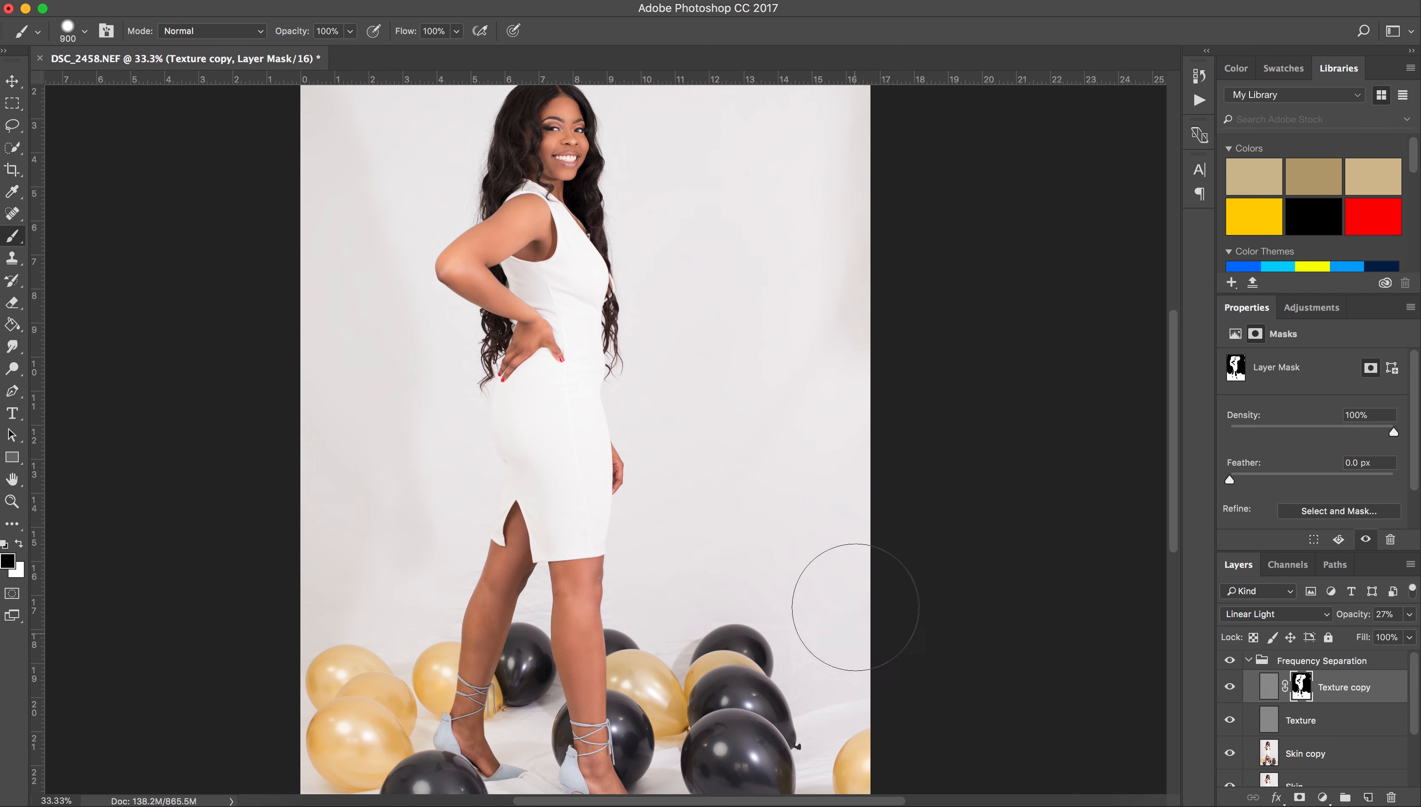
{"action": "left_click", "coordinate": [1330, 724]}
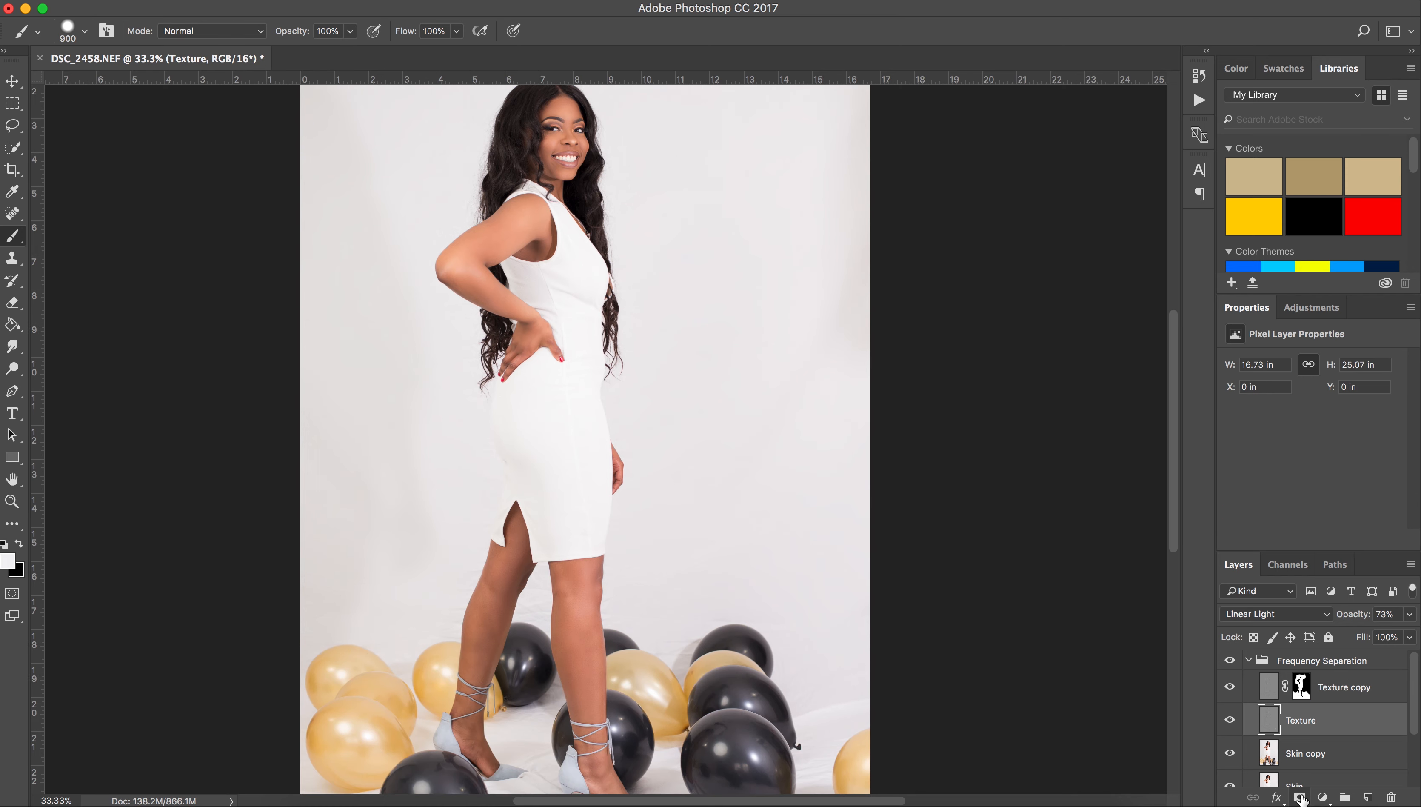
Mask the Texture layer at 45% brush opacity over the backdrop left and right of the legs.
{"action": "left_click", "coordinate": [1300, 797]}
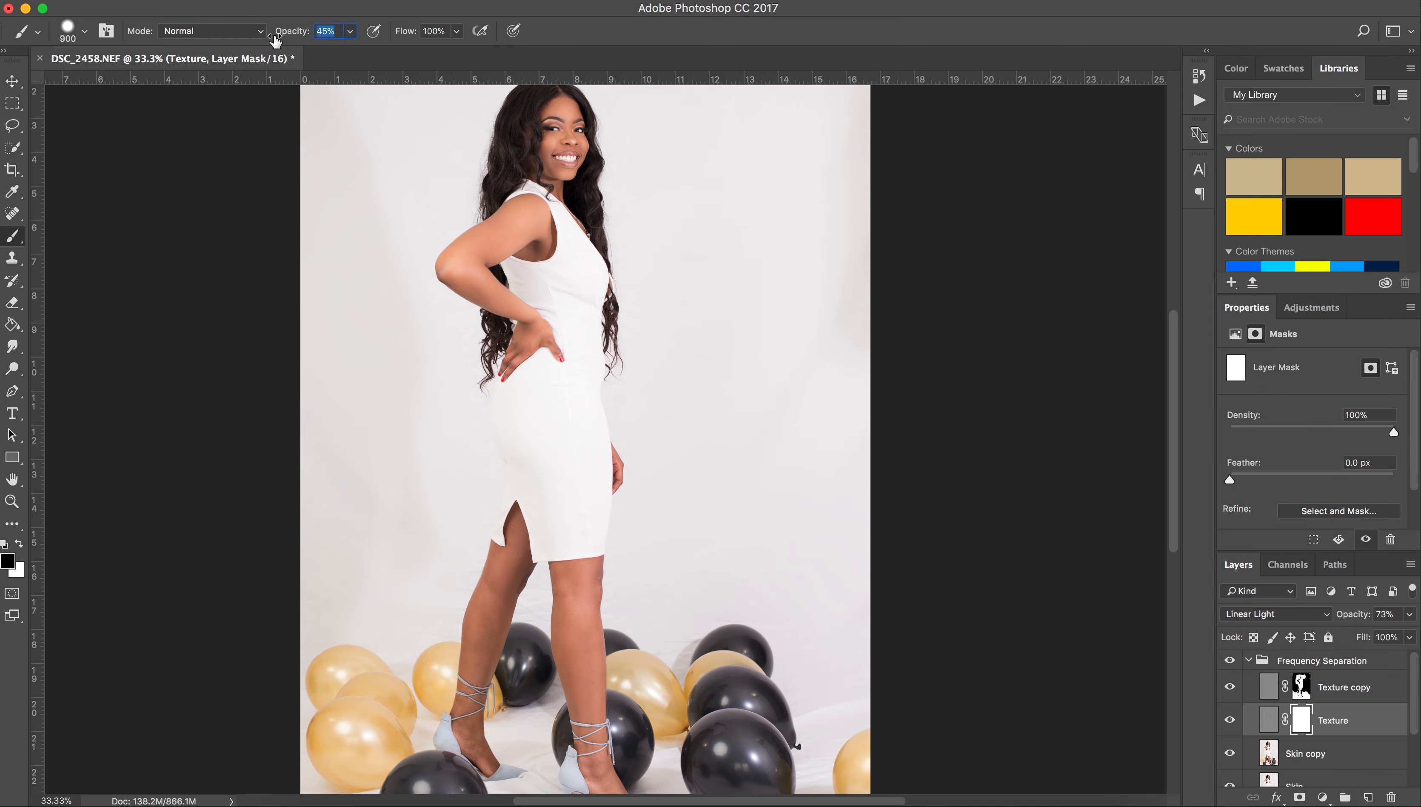
{"action": "left_click_drag", "start_coordinate": [275, 40], "coordinate": [273, 40]}
{"action": "key", "text": "super+plus"}
{"action": "key", "text": "super+plus"}
{"action": "key", "text": "super+plus"}
{"action": "key", "text": "super+minus"}
{"action": "key", "text": "super+minus"}
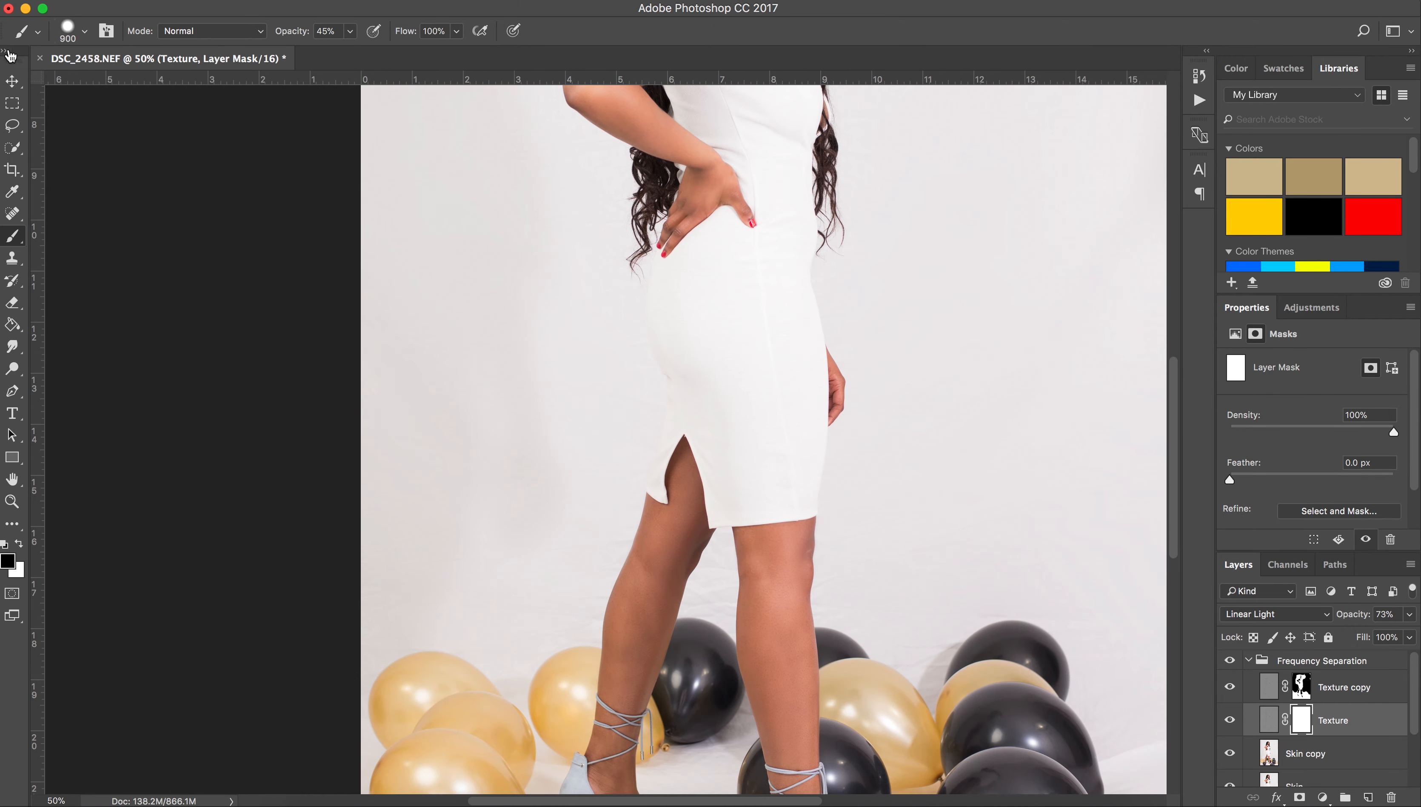
{"action": "mouse_move", "coordinate": [555, 413]}
{"action": "left_mouse_down"}
{"action": "mouse_move", "coordinate": [508, 571]}
{"action": "mouse_move", "coordinate": [491, 374]}
{"action": "mouse_move", "coordinate": [550, 564]}
{"action": "left_mouse_up"}
{"action": "left_click_drag", "start_coordinate": [966, 320], "coordinate": [1040, 435]}
{"action": "left_click_drag", "start_coordinate": [1056, 489], "coordinate": [989, 431]}
{"action": "mouse_move", "coordinate": [1058, 542]}
{"action": "left_mouse_down"}
{"action": "mouse_move", "coordinate": [1103, 422]}
{"action": "mouse_move", "coordinate": [928, 343]}
{"action": "mouse_move", "coordinate": [918, 485]}
{"action": "left_mouse_up"}
Soften the sheet wrinkles beside the lower balloons with a 400 px brush.
{"action": "scroll", "coordinate": [365, 375], "scroll_direction": "up", "scroll_amount": 1}
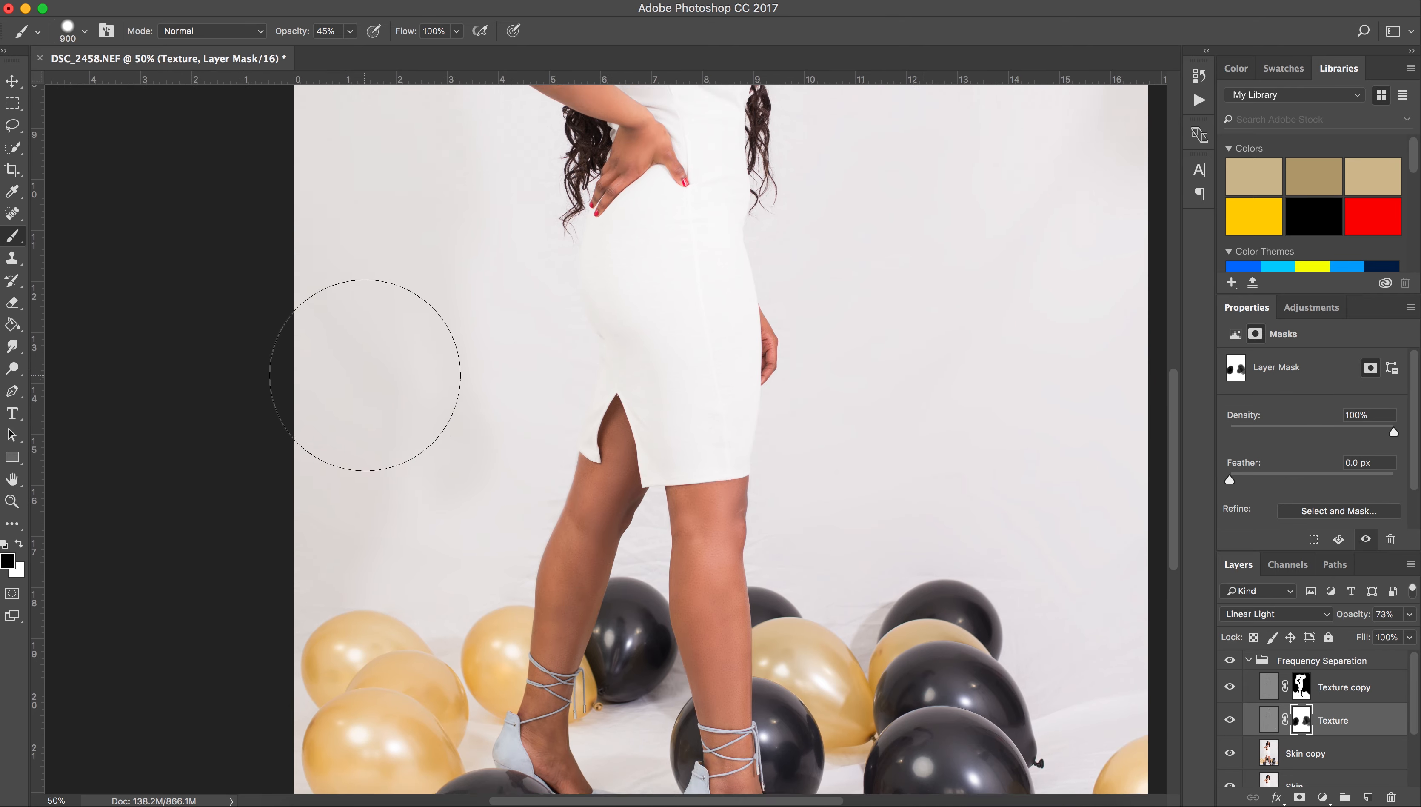
{"action": "scroll", "coordinate": [365, 376], "scroll_direction": "up", "scroll_amount": 10}
{"action": "scroll", "coordinate": [1010, 430], "scroll_direction": "up", "scroll_amount": 1}
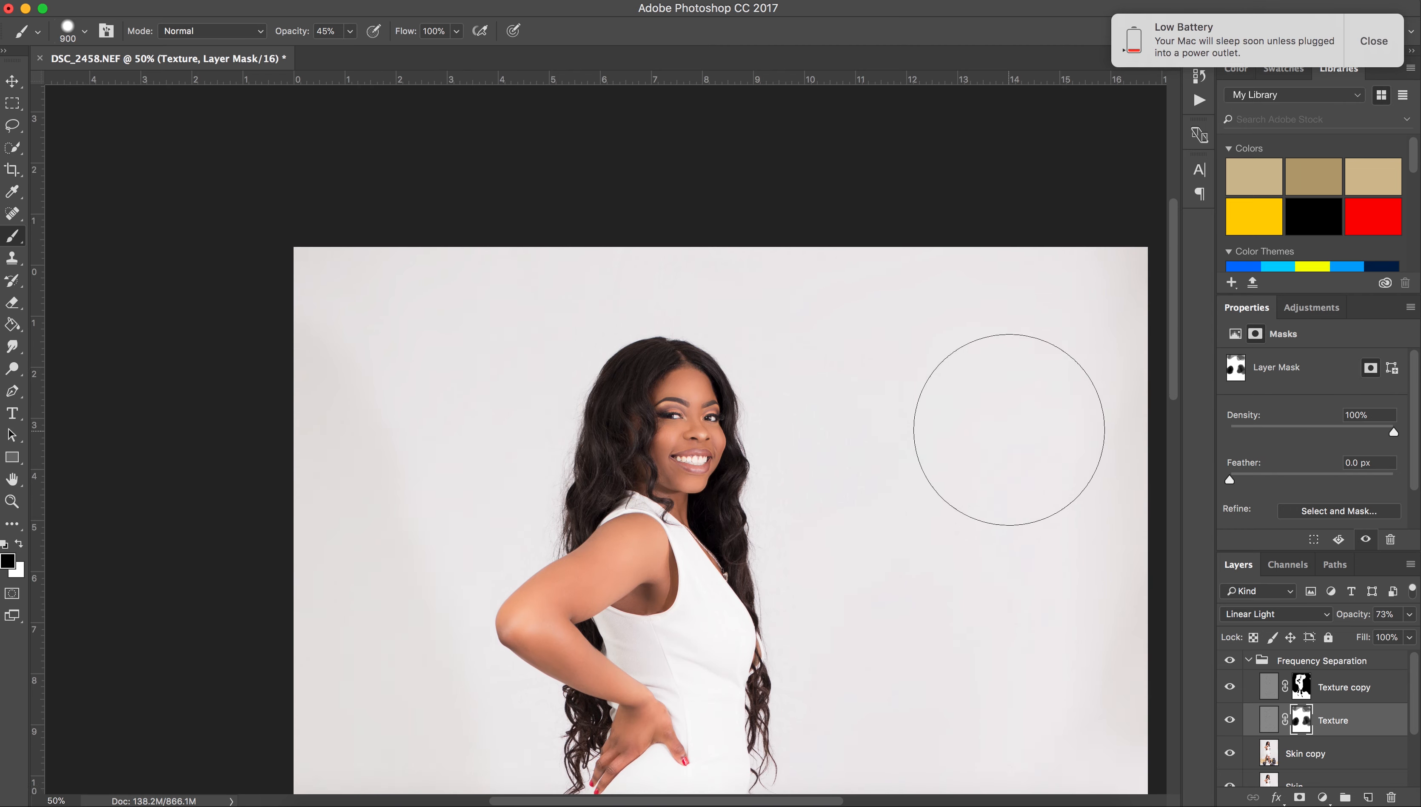
{"action": "scroll", "coordinate": [1009, 430], "scroll_direction": "down", "scroll_amount": 2}
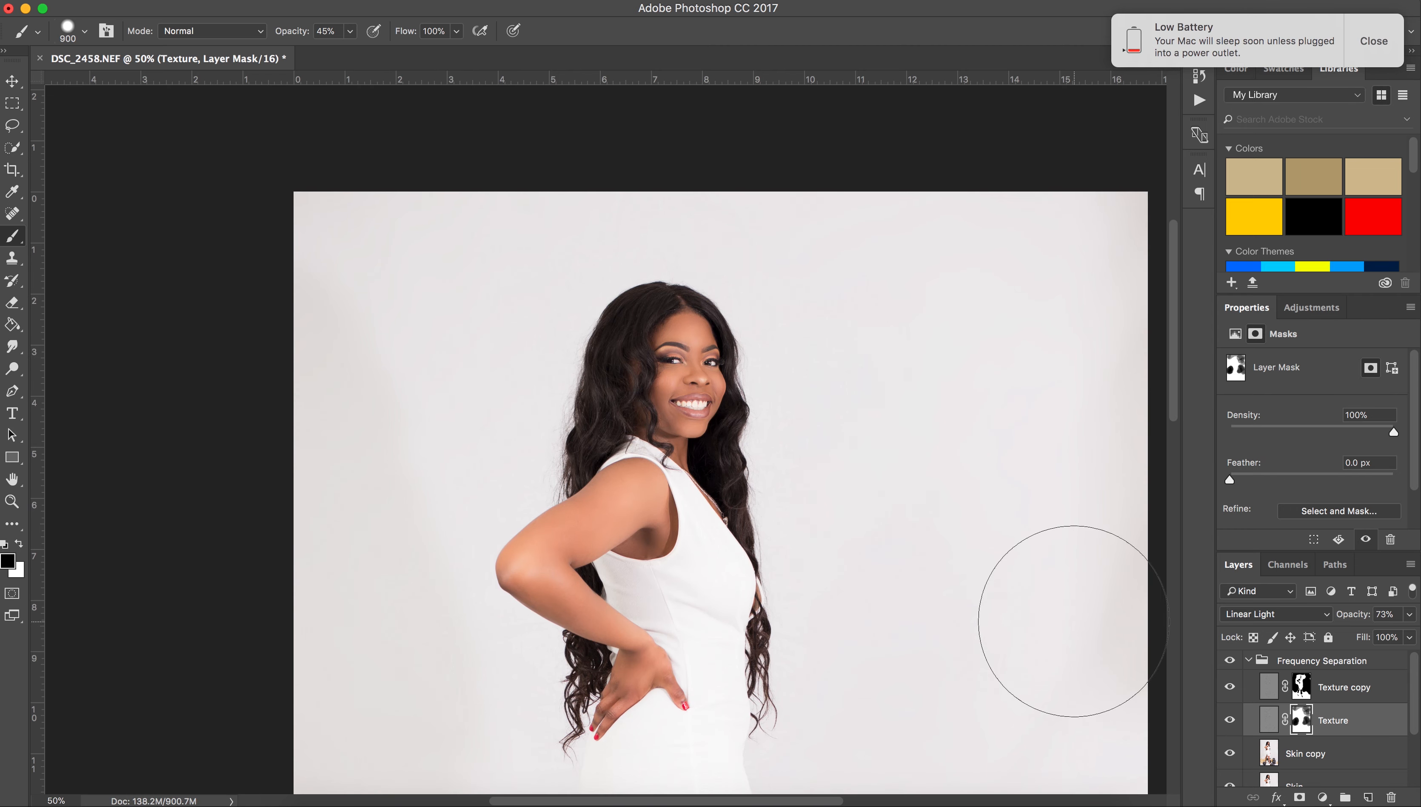
{"action": "key", "text": "super+minus"}
{"action": "key", "text": "bracketleft"}
{"action": "key", "text": "bracketleft"}
{"action": "key", "text": "bracketleft"}
{"action": "key", "text": "bracketleft"}
{"action": "key", "text": "bracketleft"}
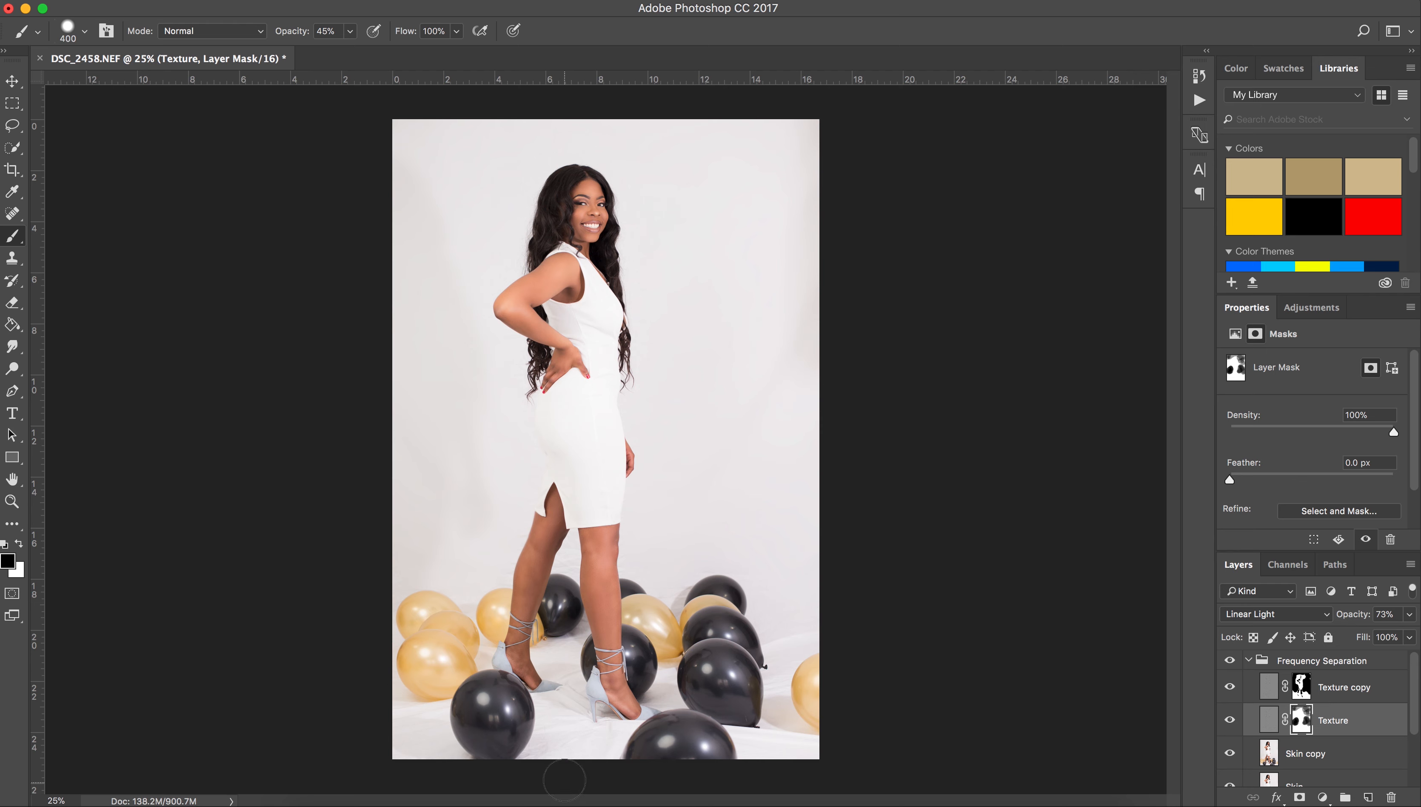
{"action": "mouse_move", "coordinate": [556, 719]}
{"action": "left_mouse_down"}
{"action": "mouse_move", "coordinate": [565, 746]}
{"action": "mouse_move", "coordinate": [591, 744]}
{"action": "left_mouse_up"}
{"action": "key", "text": "bracketleft"}
{"action": "key", "text": "bracketleft"}
{"action": "key", "text": "bracketleft"}
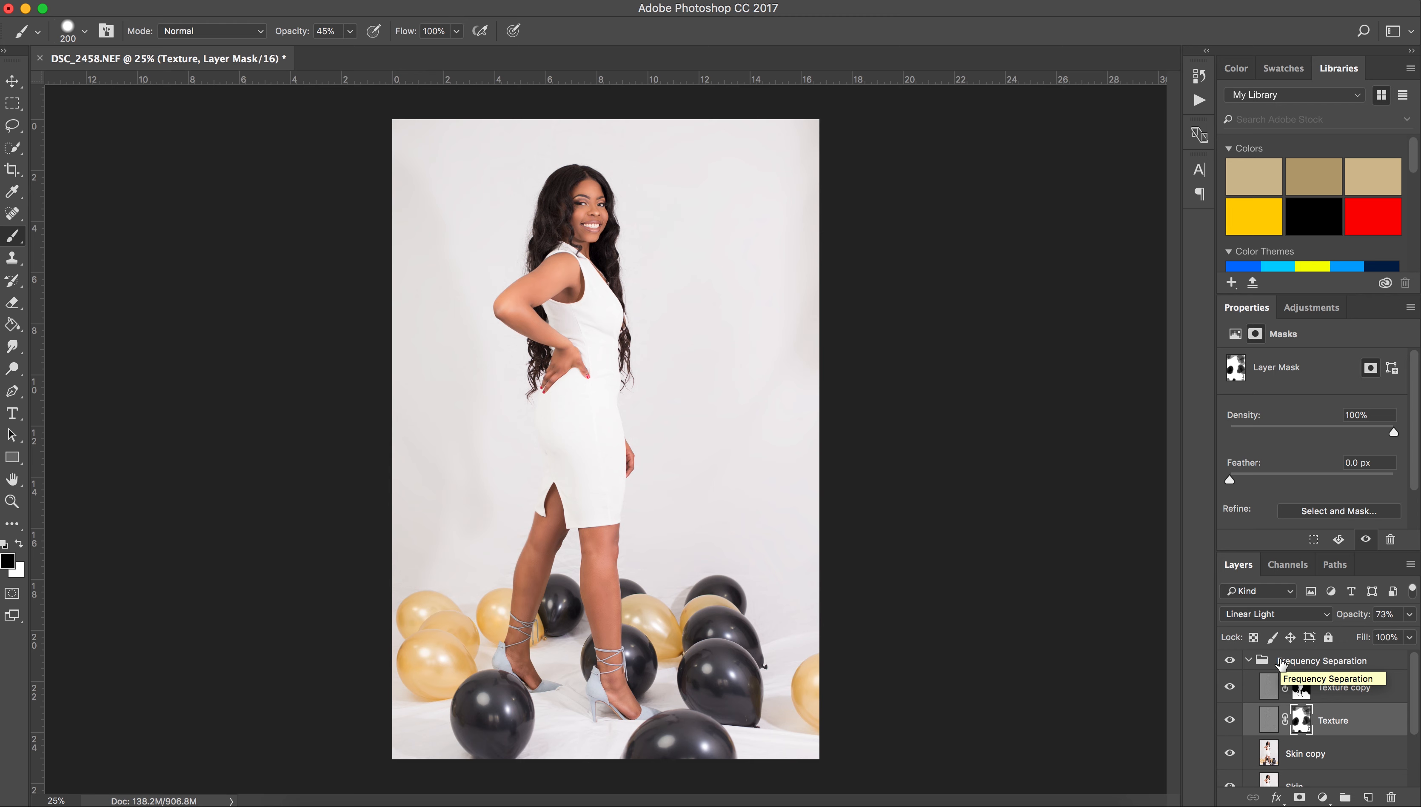
Set the Texture layer to 78% opacity and stamp a merged Layer 1 above the Frequency Separation group.
{"action": "left_click", "coordinate": [1355, 686]}
{"action": "left_click", "coordinate": [1360, 709]}
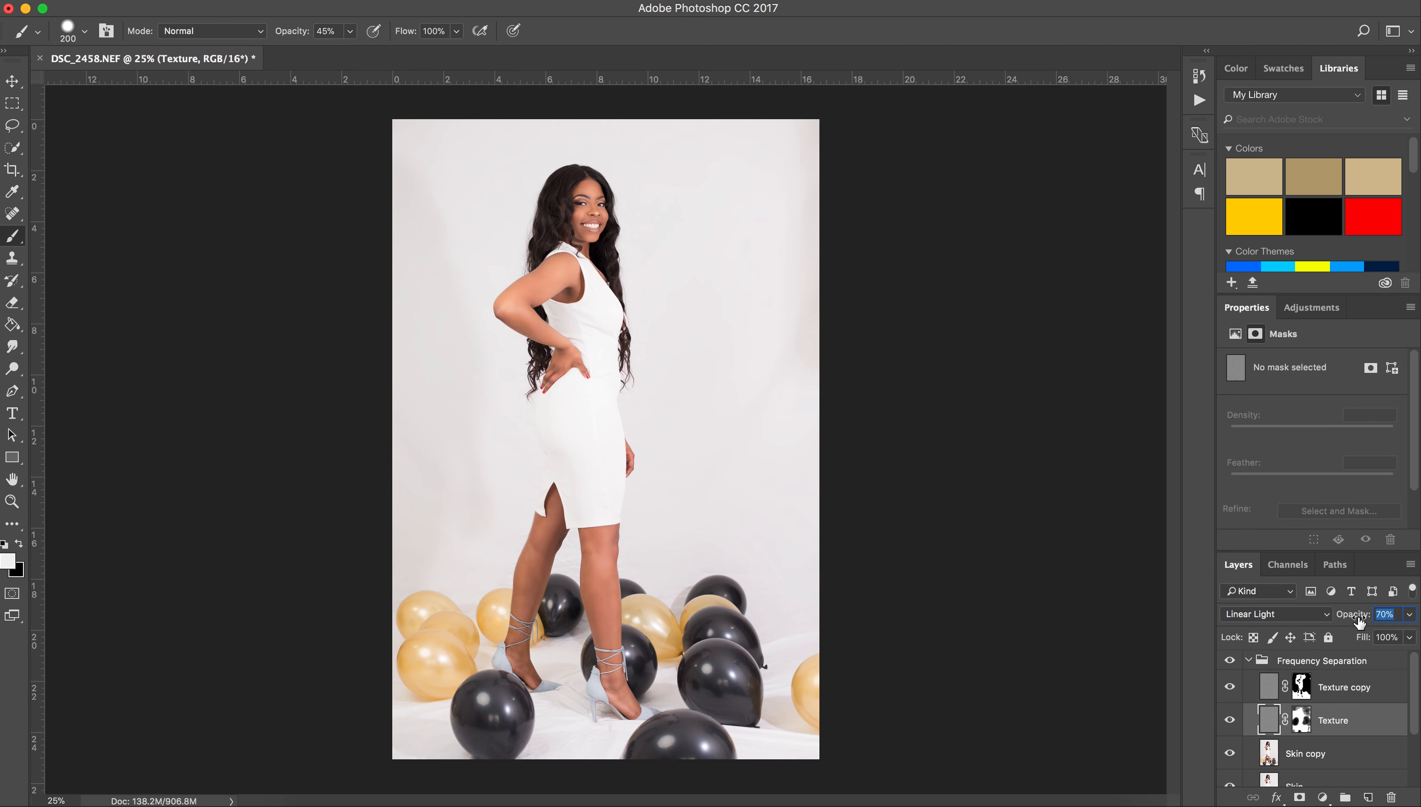
{"action": "left_click_drag", "start_coordinate": [1364, 619], "coordinate": [1366, 619]}
{"action": "key", "text": "super+alt+shift+e"}
{"action": "key", "text": "super+z"}
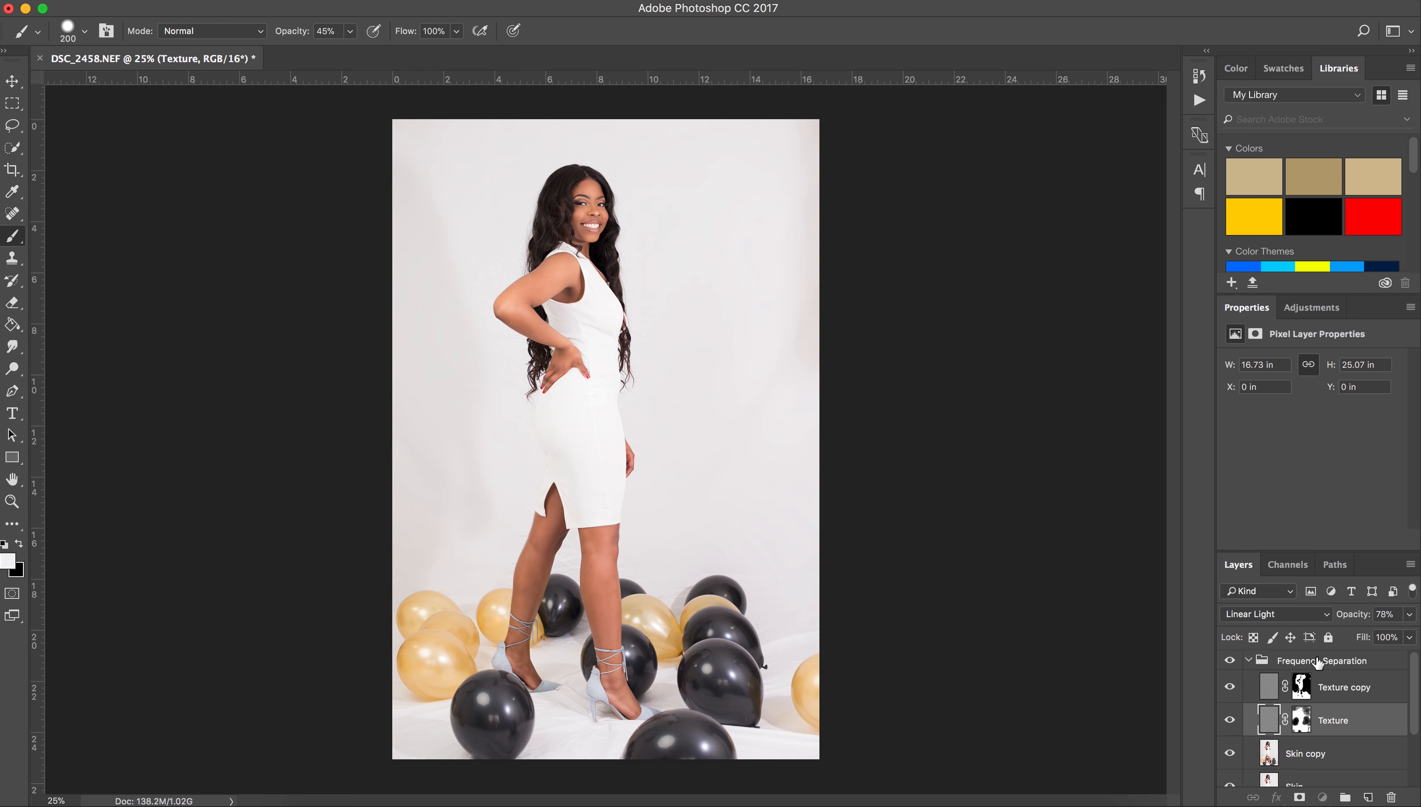
{"action": "left_click", "coordinate": [1317, 661]}
{"action": "key", "text": "super+alt+shift+e"}
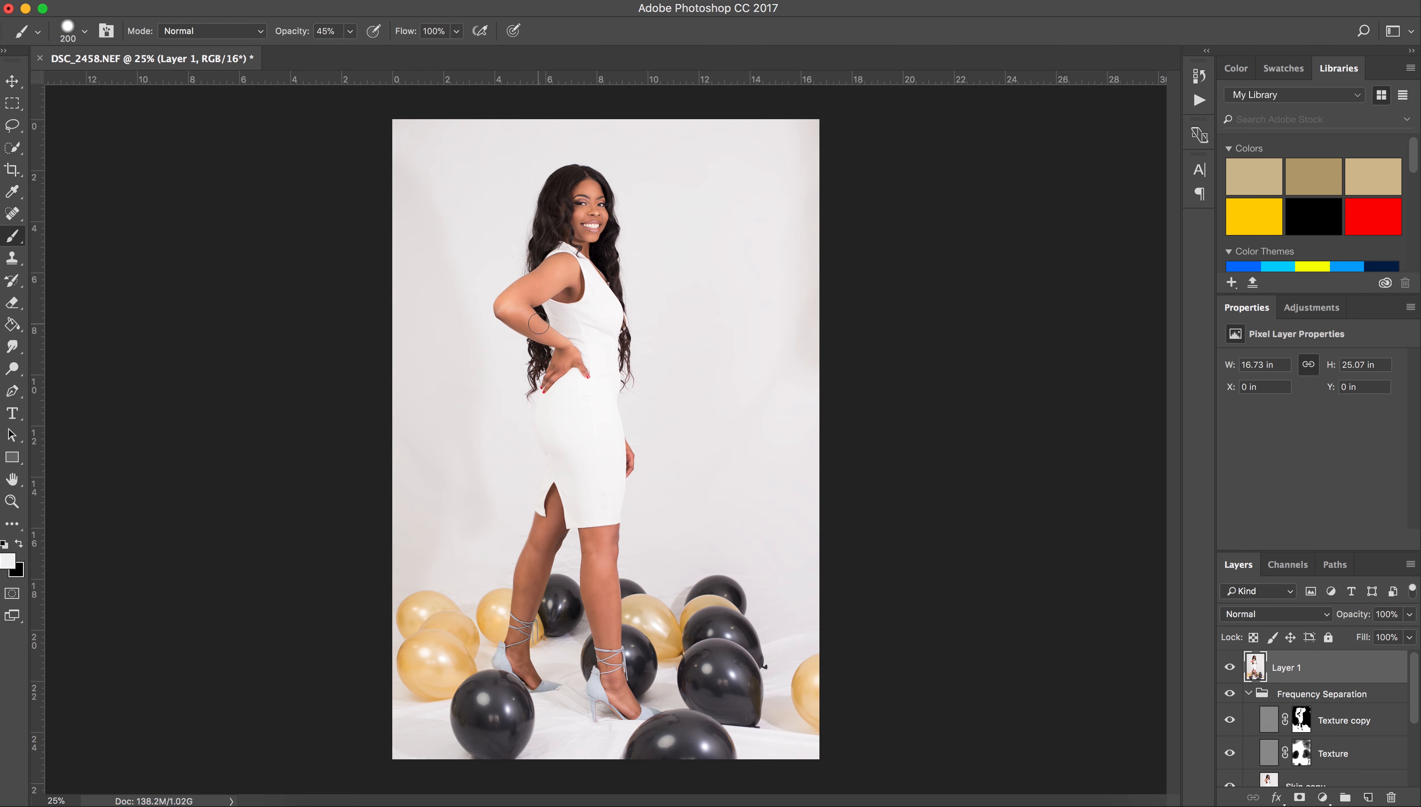
At 200% zoom, lasso the backdrop around the flyaway hairs beside the head.
{"action": "left_click", "coordinate": [12, 127]}
{"action": "key", "text": "super+equal"}
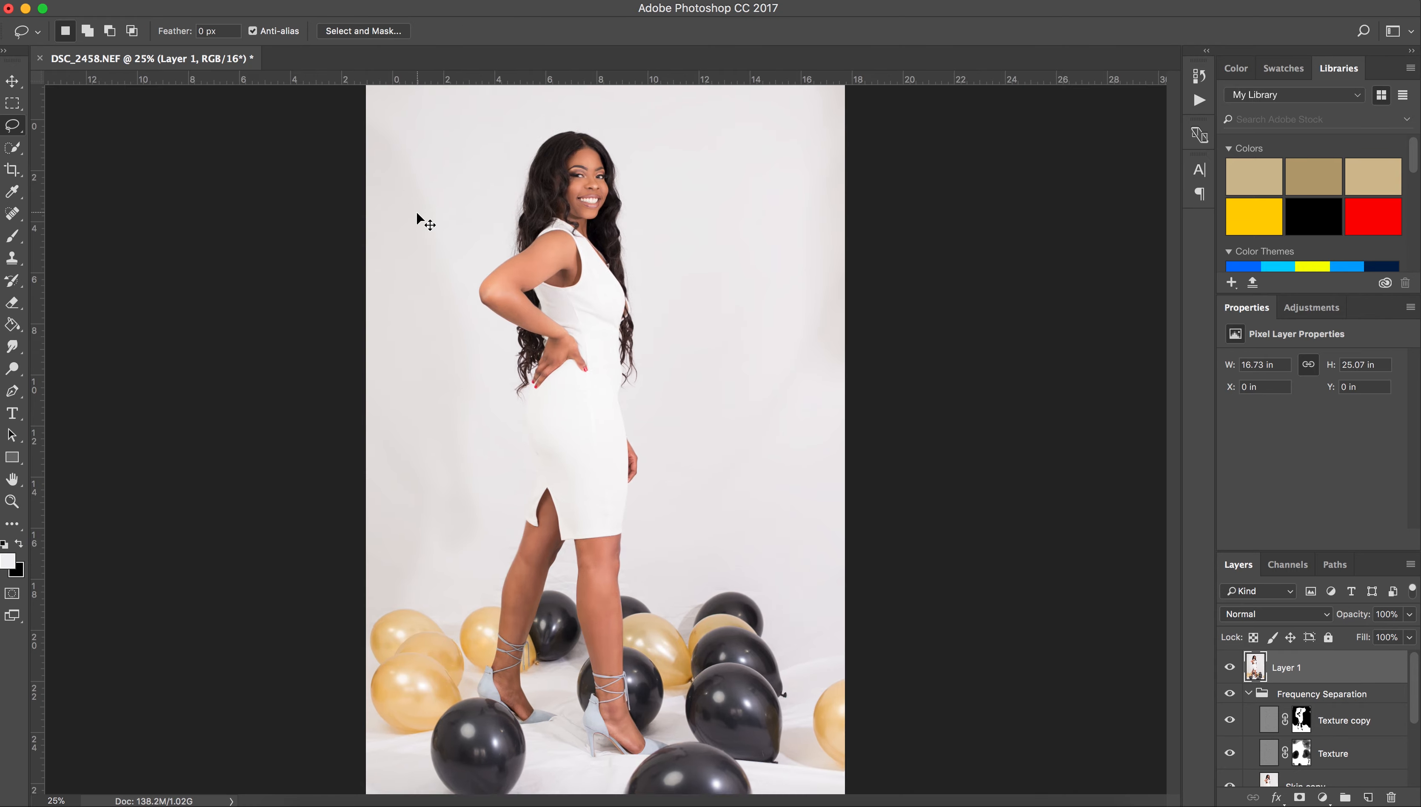
{"action": "key", "text": "super+equal"}
{"action": "key", "text": "super+equal"}
{"action": "scroll", "coordinate": [451, 248], "scroll_direction": "up", "scroll_amount": 10}
{"action": "scroll", "coordinate": [462, 261], "scroll_direction": "down", "scroll_amount": 2}
{"action": "key", "text": "super+equal"}
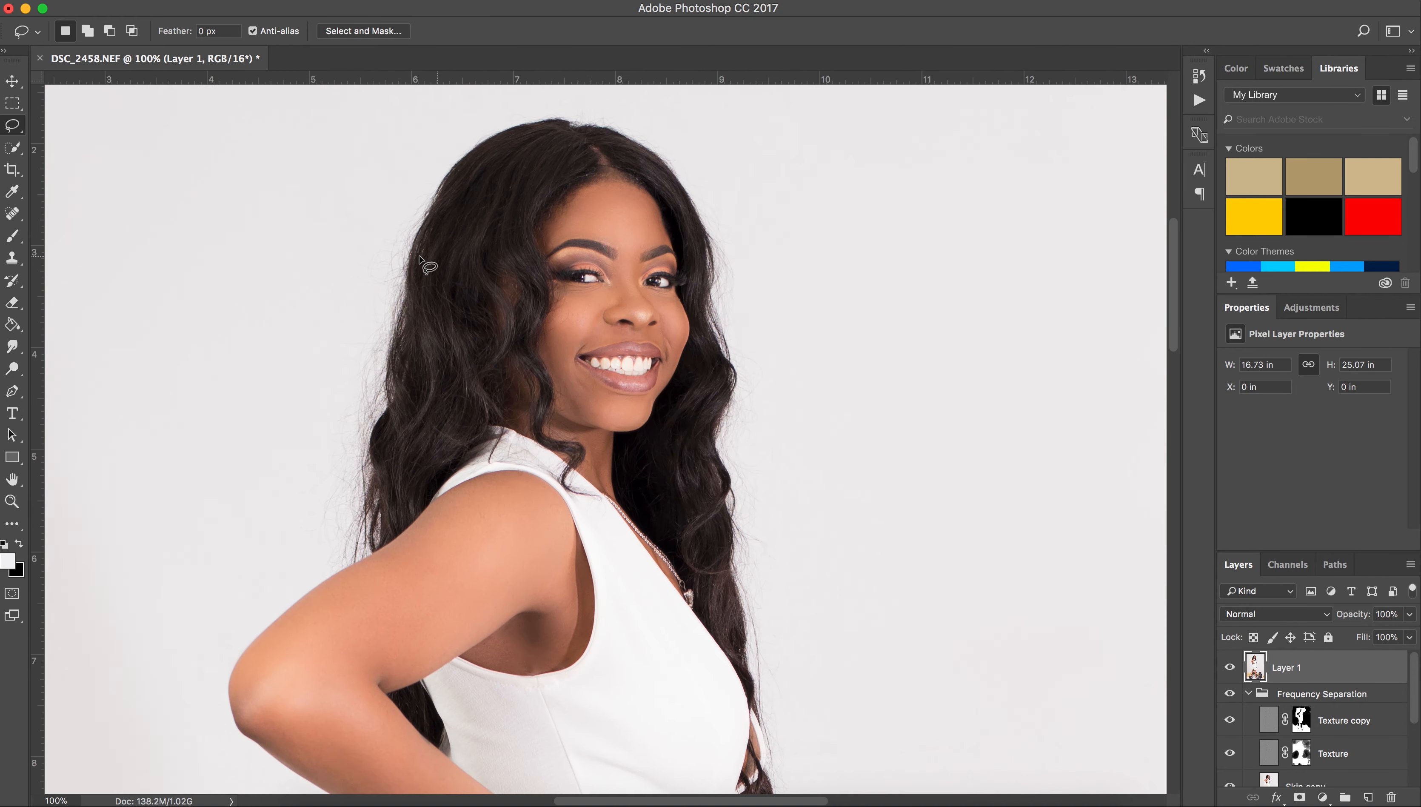
{"action": "key", "text": "super+equal"}
{"action": "scroll", "coordinate": [417, 251], "scroll_direction": "left", "scroll_amount": 6}
{"action": "scroll", "coordinate": [415, 243], "scroll_direction": "up", "scroll_amount": 4}
{"action": "left_click_drag", "start_coordinate": [588, 125], "coordinate": [584, 145]}
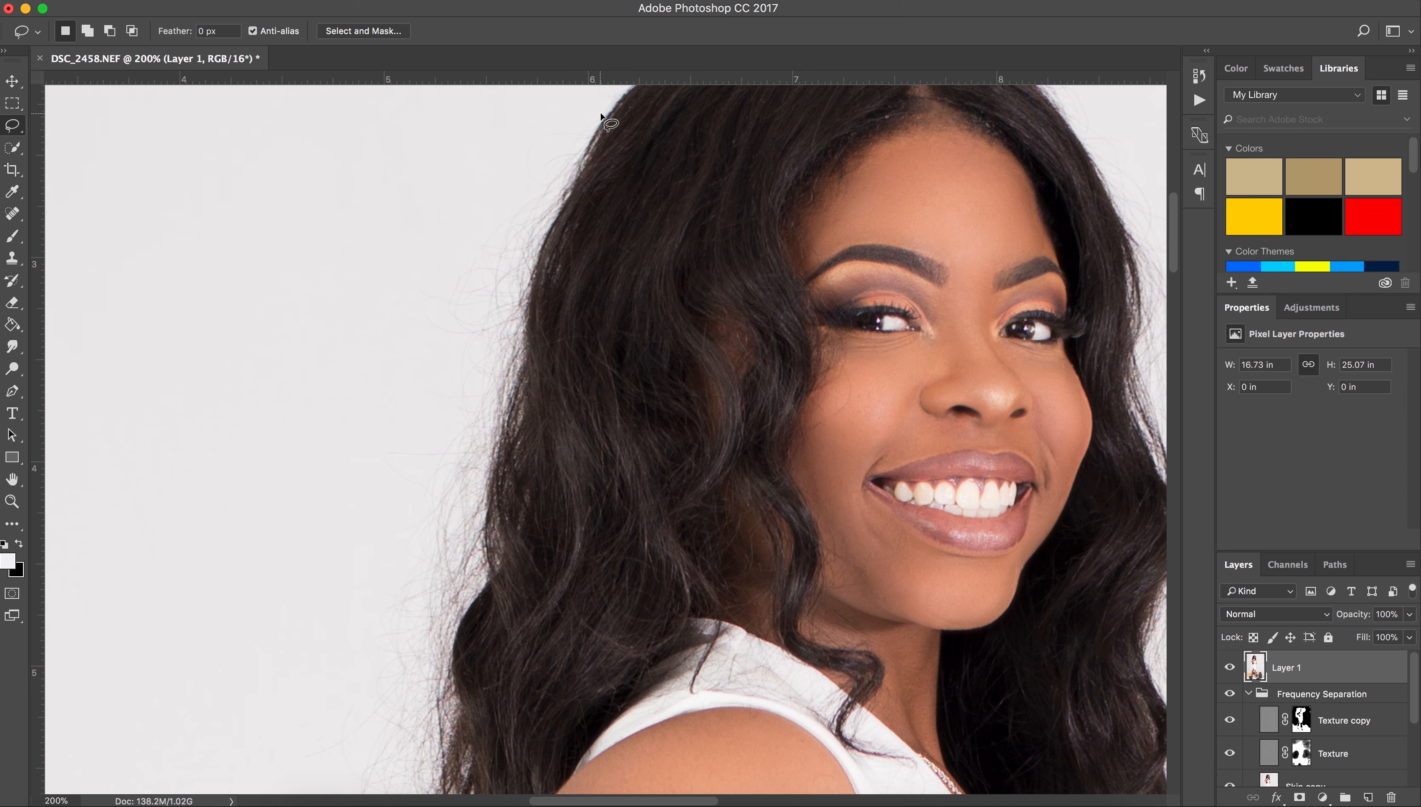
{"action": "mouse_move", "coordinate": [601, 117]}
{"action": "left_mouse_down"}
{"action": "mouse_move", "coordinate": [544, 237]}
{"action": "mouse_move", "coordinate": [509, 401]}
{"action": "left_mouse_up"}
{"action": "mouse_move", "coordinate": [488, 461]}
{"action": "left_mouse_down"}
{"action": "mouse_move", "coordinate": [471, 619]}
{"action": "mouse_move", "coordinate": [427, 776]}
{"action": "left_mouse_up"}
{"action": "mouse_move", "coordinate": [576, 181]}
{"action": "left_mouse_down"}
{"action": "mouse_move", "coordinate": [524, 301]}
{"action": "mouse_move", "coordinate": [486, 522]}
{"action": "left_mouse_up"}
{"action": "mouse_move", "coordinate": [488, 580]}
{"action": "left_mouse_down"}
{"action": "mouse_move", "coordinate": [447, 660]}
{"action": "mouse_move", "coordinate": [400, 303]}
{"action": "mouse_move", "coordinate": [559, 114]}
{"action": "mouse_move", "coordinate": [595, 120]}
{"action": "left_mouse_up"}
Paint out the flyaways with the sampled backdrop colour at 69% brush opacity, then deselect.
{"action": "key", "text": "i"}
{"action": "left_click", "coordinate": [508, 150]}
{"action": "key", "text": "b"}
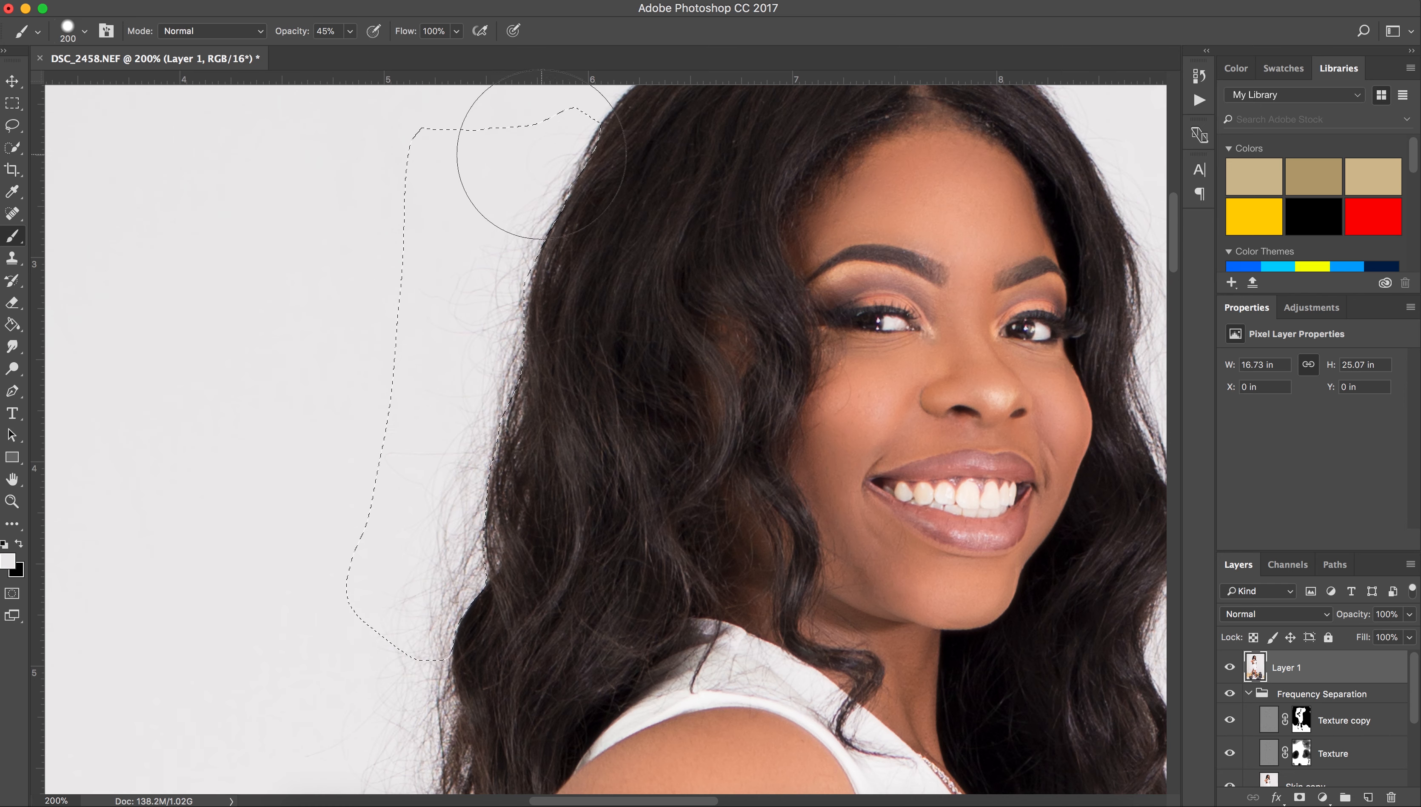
{"action": "key", "text": "0"}
{"action": "mouse_move", "coordinate": [547, 116]}
{"action": "left_mouse_down"}
{"action": "mouse_move", "coordinate": [490, 281]}
{"action": "mouse_move", "coordinate": [487, 268]}
{"action": "mouse_move", "coordinate": [461, 367]}
{"action": "left_mouse_up"}
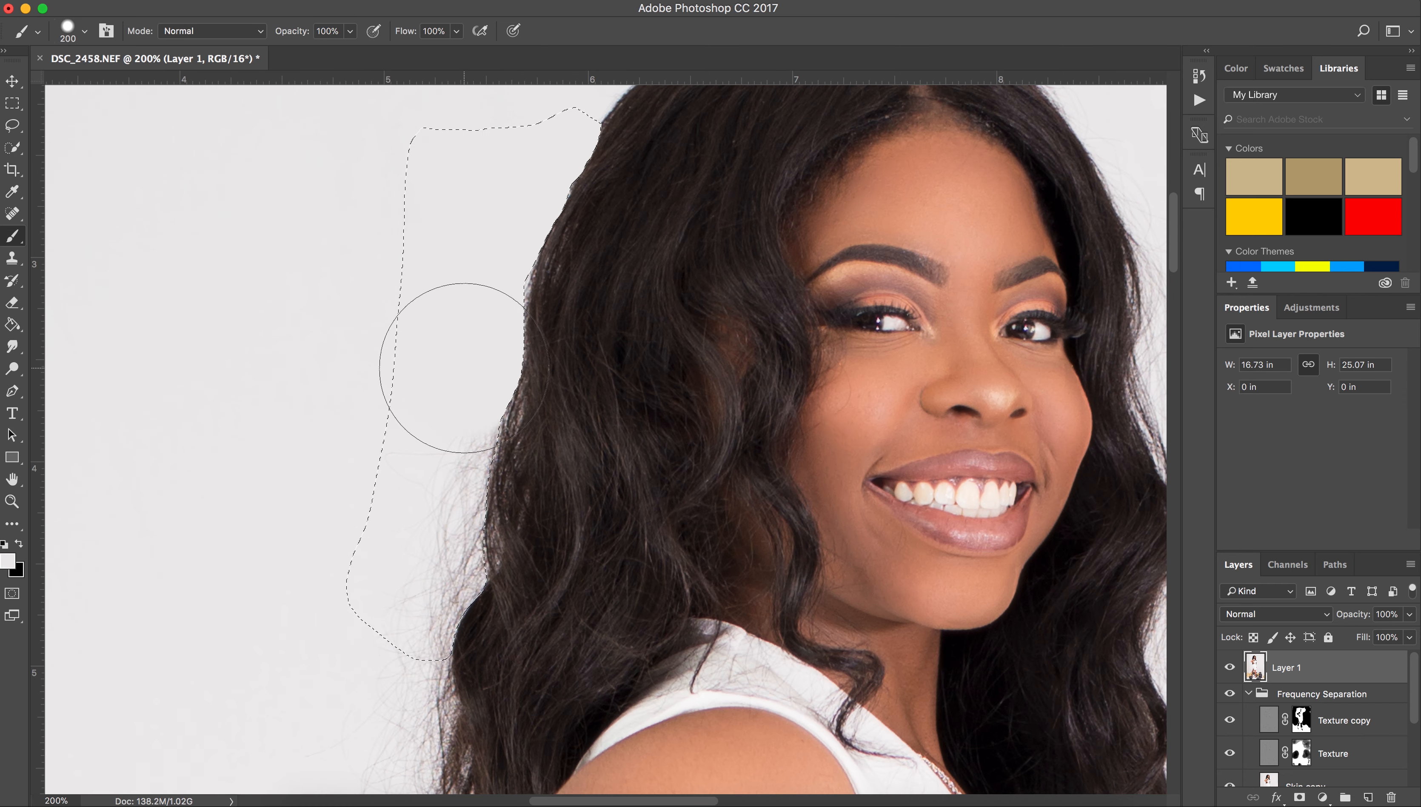
{"action": "key", "text": "super+z"}
{"action": "left_click_drag", "start_coordinate": [299, 36], "coordinate": [283, 36]}
{"action": "mouse_move", "coordinate": [466, 166]}
{"action": "left_mouse_down"}
{"action": "mouse_move", "coordinate": [507, 174]}
{"action": "mouse_move", "coordinate": [406, 556]}
{"action": "mouse_move", "coordinate": [457, 375]}
{"action": "left_mouse_up"}
{"action": "key", "text": "super+d"}
Lasso and paint out the stray hairs along the lower hair edge, then deselect.
{"action": "scroll", "coordinate": [308, 539], "scroll_direction": "down", "scroll_amount": 10}
{"action": "scroll", "coordinate": [348, 412], "scroll_direction": "left", "scroll_amount": 5}
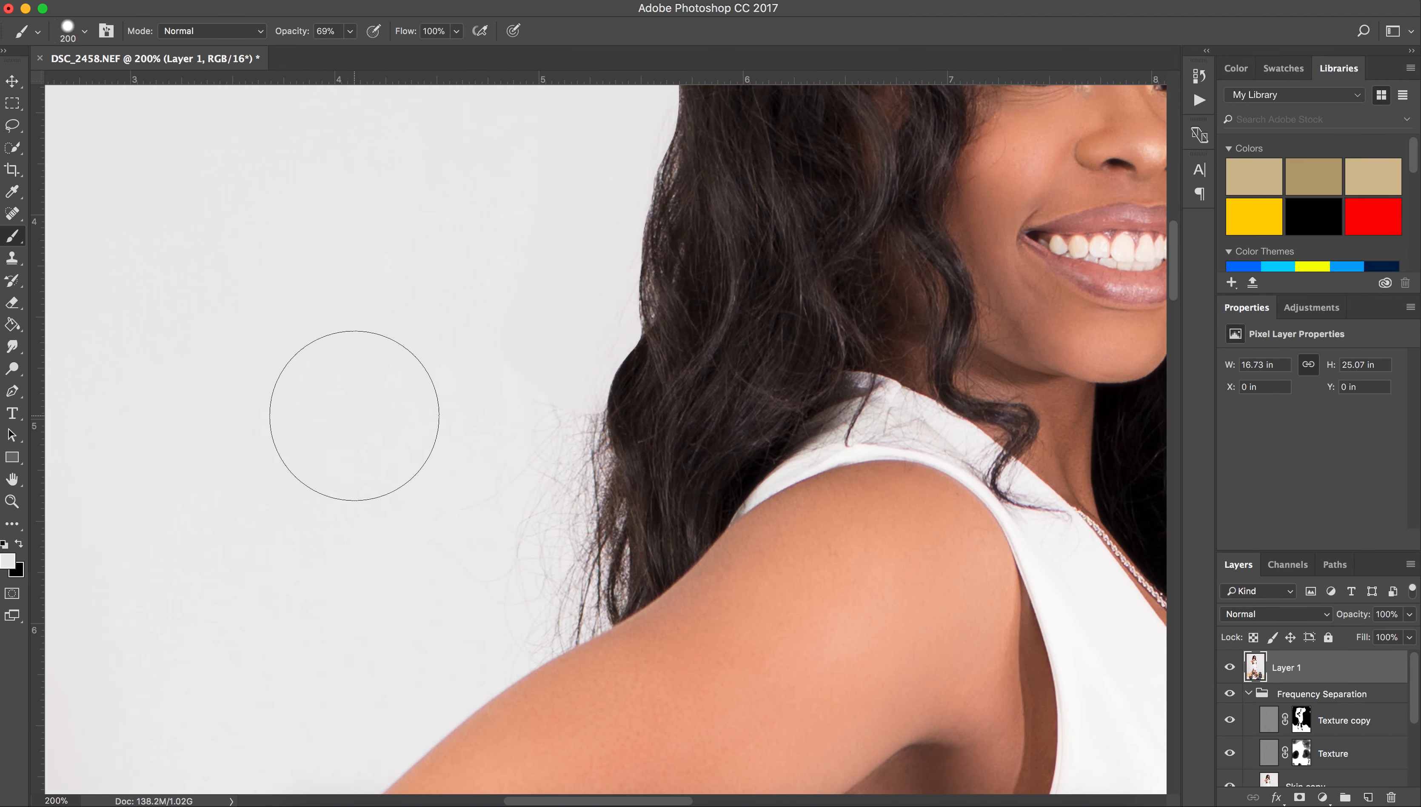
{"action": "key", "text": "l"}
{"action": "left_click_drag", "start_coordinate": [616, 463], "coordinate": [623, 538]}
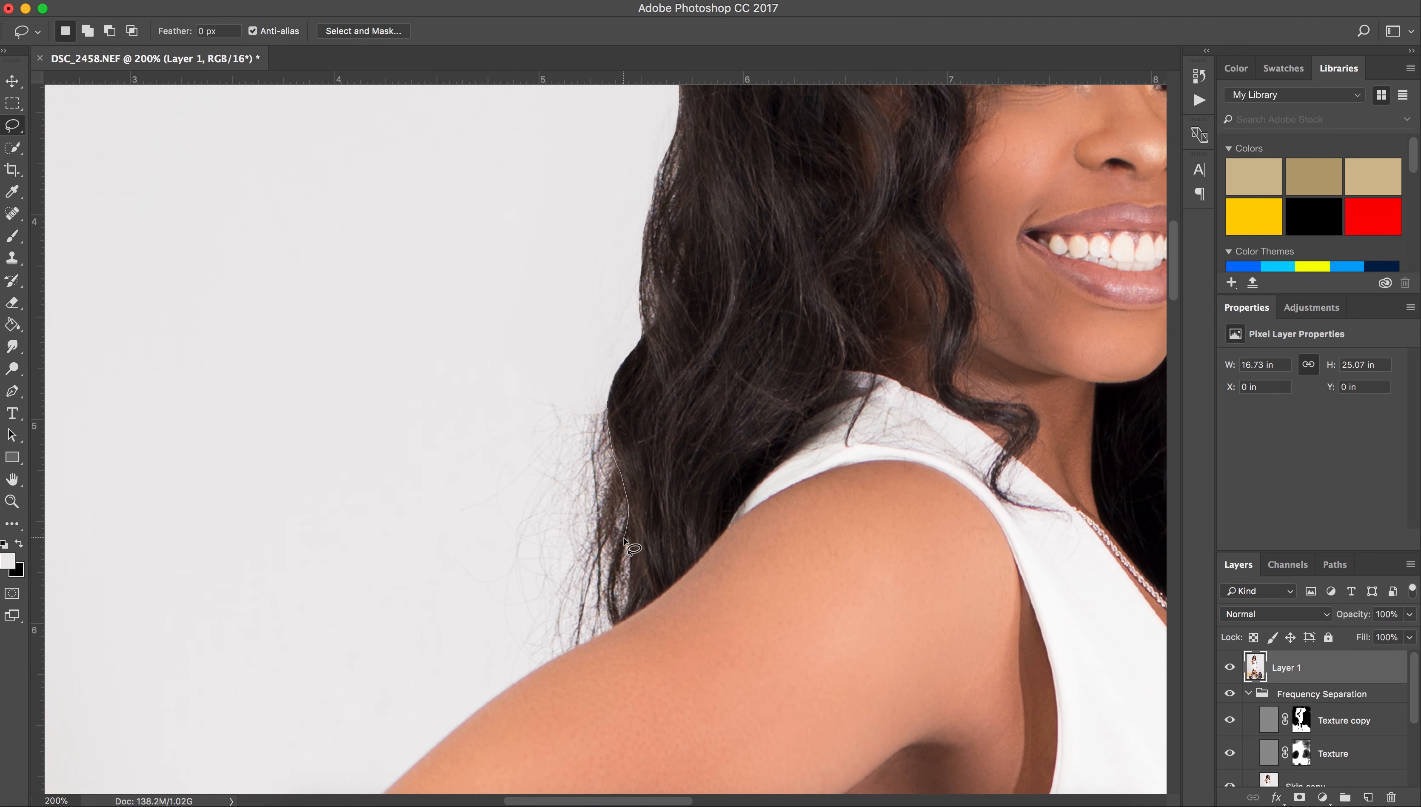
{"action": "key", "text": "Escape"}
{"action": "left_click_drag", "start_coordinate": [607, 402], "coordinate": [610, 443]}
{"action": "left_click_drag", "start_coordinate": [626, 497], "coordinate": [610, 602]}
{"action": "mouse_move", "coordinate": [532, 667]}
{"action": "left_mouse_down"}
{"action": "mouse_move", "coordinate": [449, 546]}
{"action": "mouse_move", "coordinate": [574, 329]}
{"action": "left_mouse_up"}
{"action": "key", "text": "b"}
{"action": "mouse_move", "coordinate": [540, 428]}
{"action": "left_mouse_down"}
{"action": "mouse_move", "coordinate": [560, 486]}
{"action": "mouse_move", "coordinate": [536, 617]}
{"action": "mouse_move", "coordinate": [497, 419]}
{"action": "mouse_move", "coordinate": [532, 434]}
{"action": "mouse_move", "coordinate": [547, 551]}
{"action": "mouse_move", "coordinate": [558, 480]}
{"action": "mouse_move", "coordinate": [438, 517]}
{"action": "left_mouse_up"}
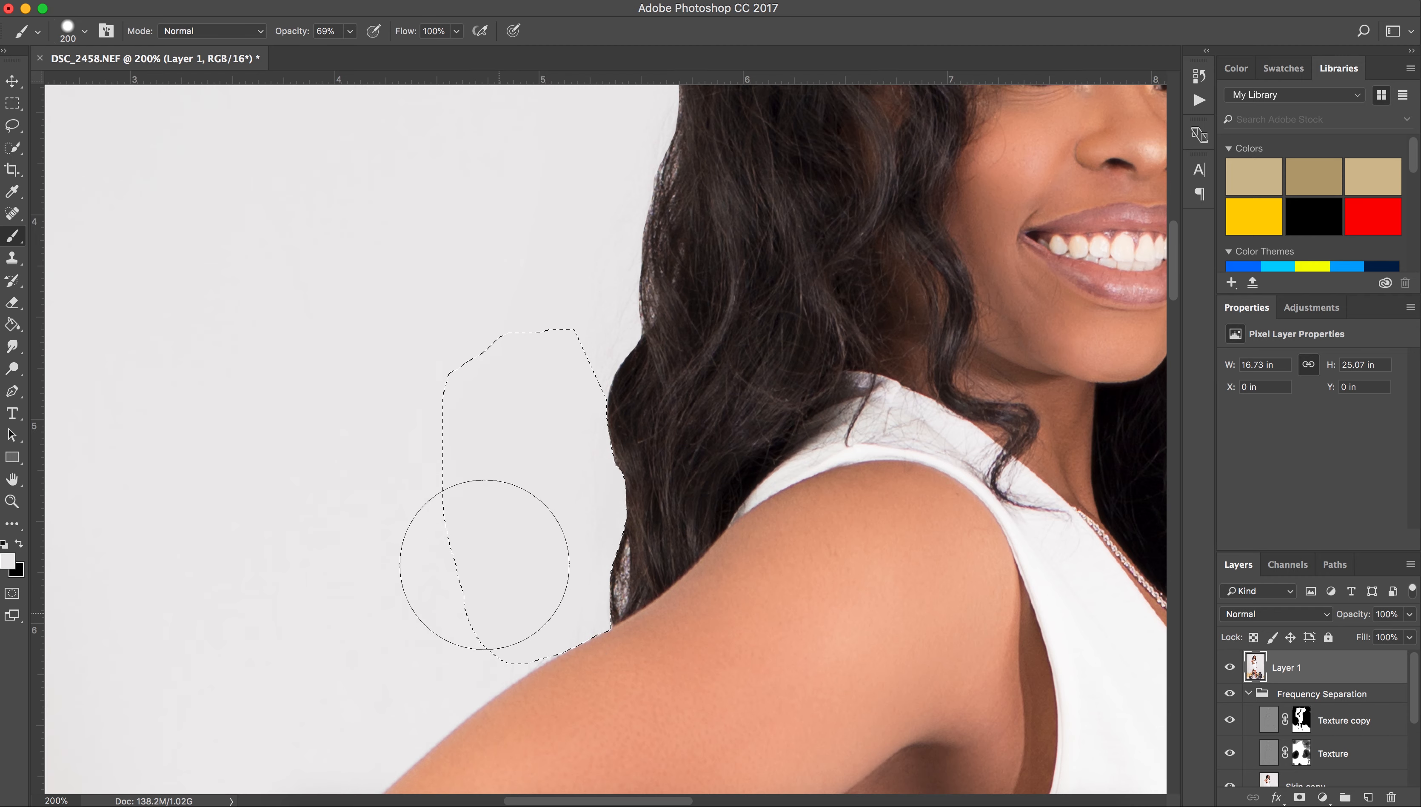
{"action": "key", "text": "ctrl+d"}
Toggle the cleanup layer's visibility to compare, then zoom in on the right hair edge.
{"action": "key", "text": "ctrl+minus"}
{"action": "key", "text": "ctrl+minus"}
{"action": "key", "text": "ctrl+minus"}
{"action": "key", "text": "ctrl+minus"}
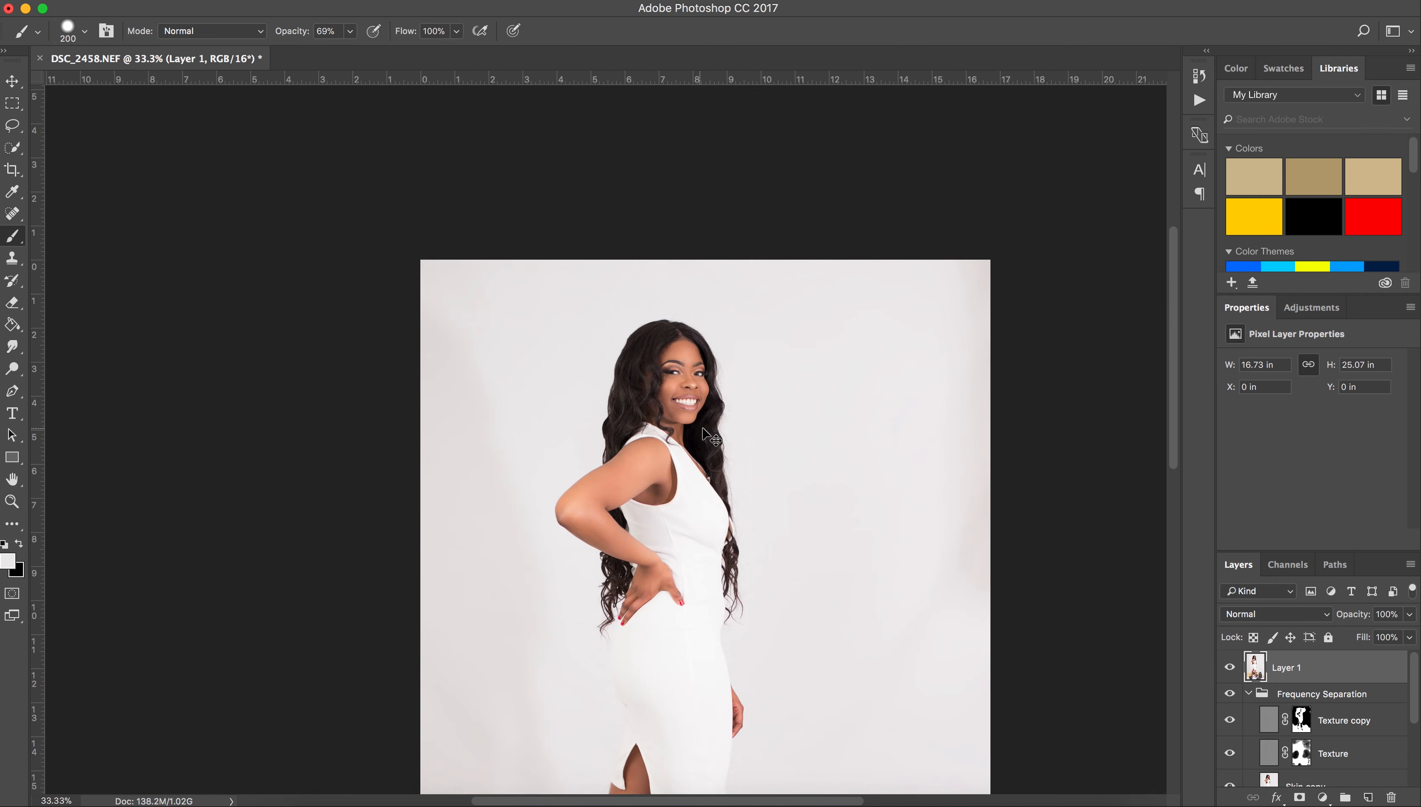
{"action": "left_click", "coordinate": [1231, 669]}
{"action": "left_click", "coordinate": [1231, 669]}
{"action": "left_click", "coordinate": [1231, 669]}
{"action": "left_click", "coordinate": [1231, 669]}
{"action": "key", "text": "ctrl+plus"}
{"action": "key", "text": "ctrl+plus"}
{"action": "key", "text": "ctrl+plus"}
{"action": "scroll", "coordinate": [898, 397], "scroll_direction": "right", "scroll_amount": 5}
{"action": "key", "text": "ctrl+plus"}
{"action": "key", "text": "ctrl+plus"}
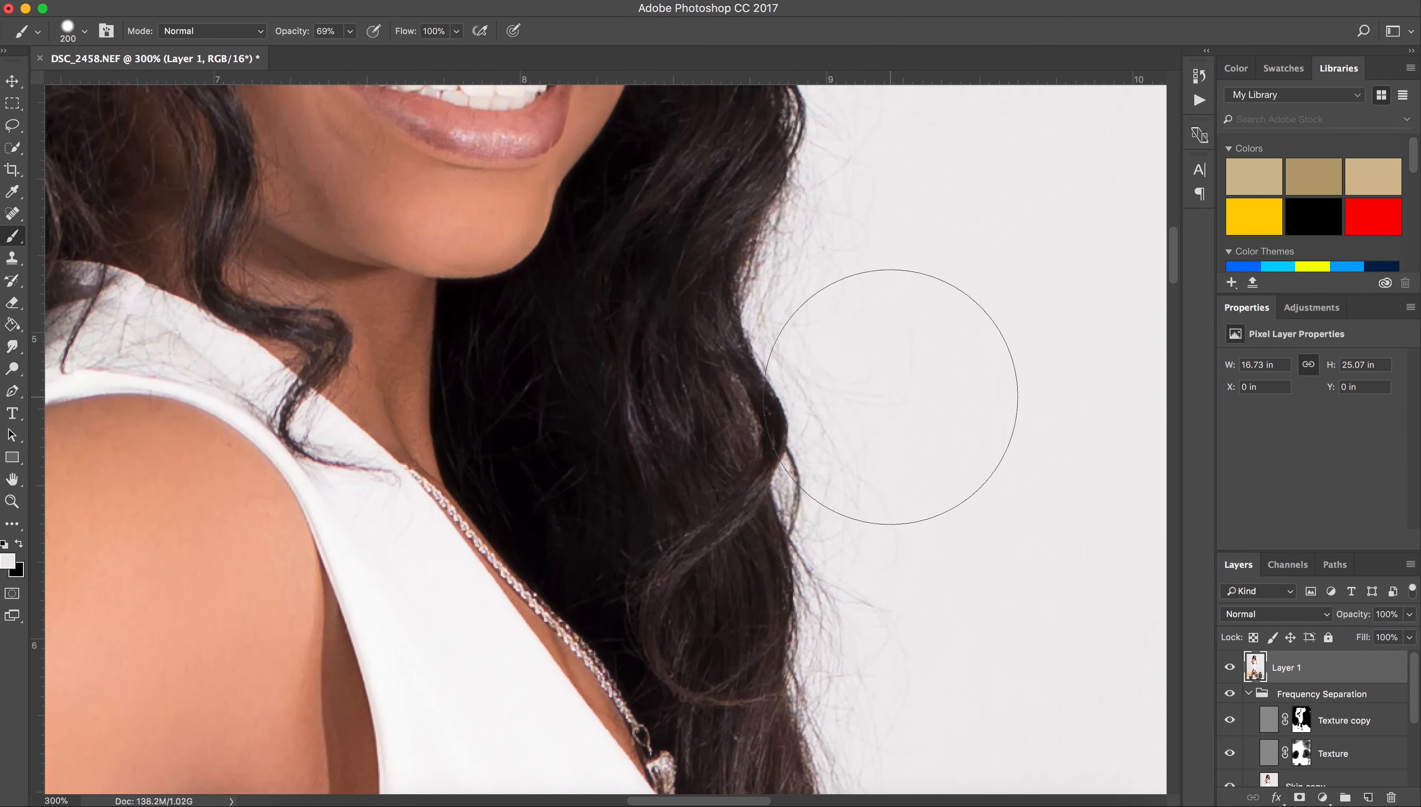
{"action": "scroll", "coordinate": [897, 398], "scroll_direction": "up", "scroll_amount": 4}
{"action": "key", "text": "ctrl+minus"}
{"action": "scroll", "coordinate": [885, 378], "scroll_direction": "up", "scroll_amount": 2}
{"action": "scroll", "coordinate": [885, 377], "scroll_direction": "up", "scroll_amount": 4}
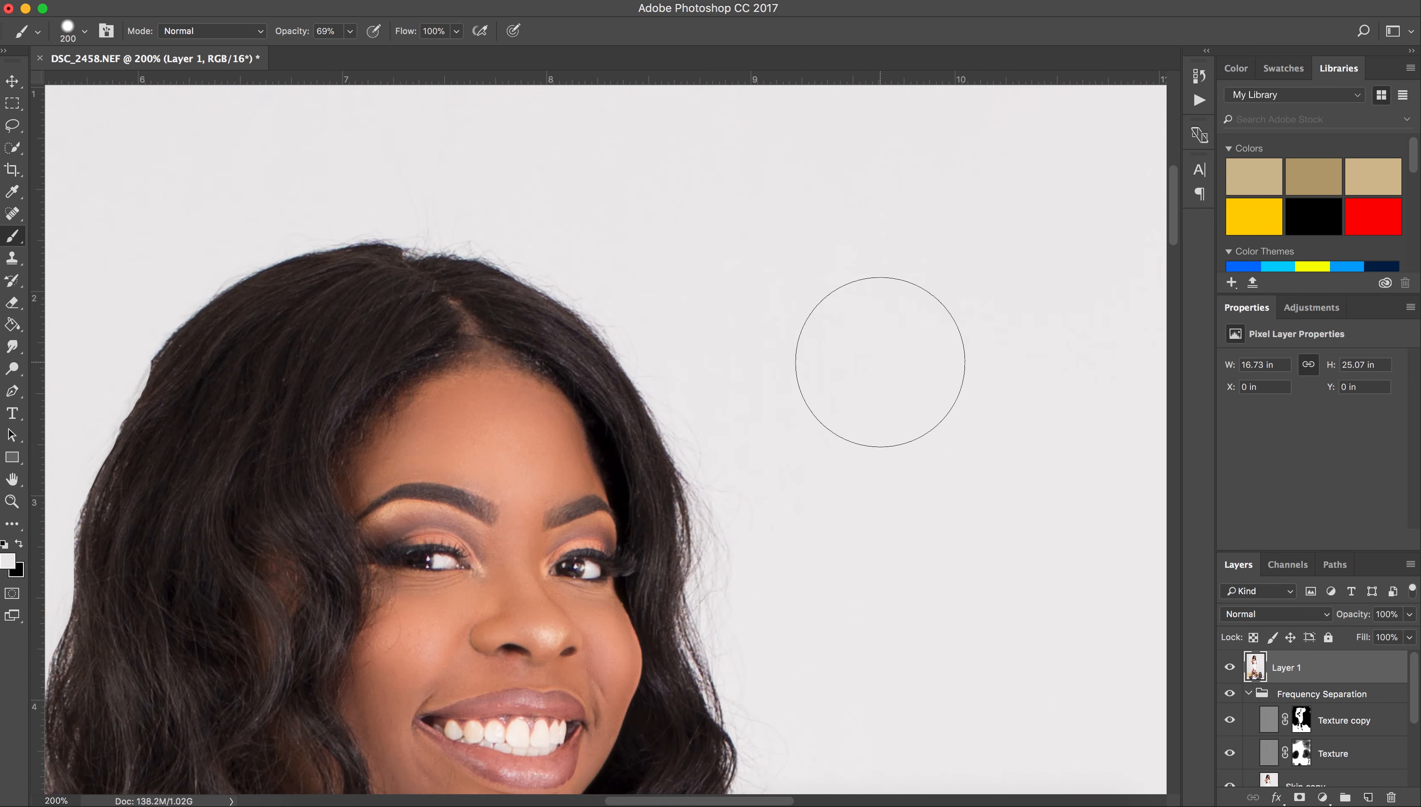
Lasso and paint the backdrop beside the right hair, then deselect.
{"action": "left_click", "coordinate": [12, 125]}
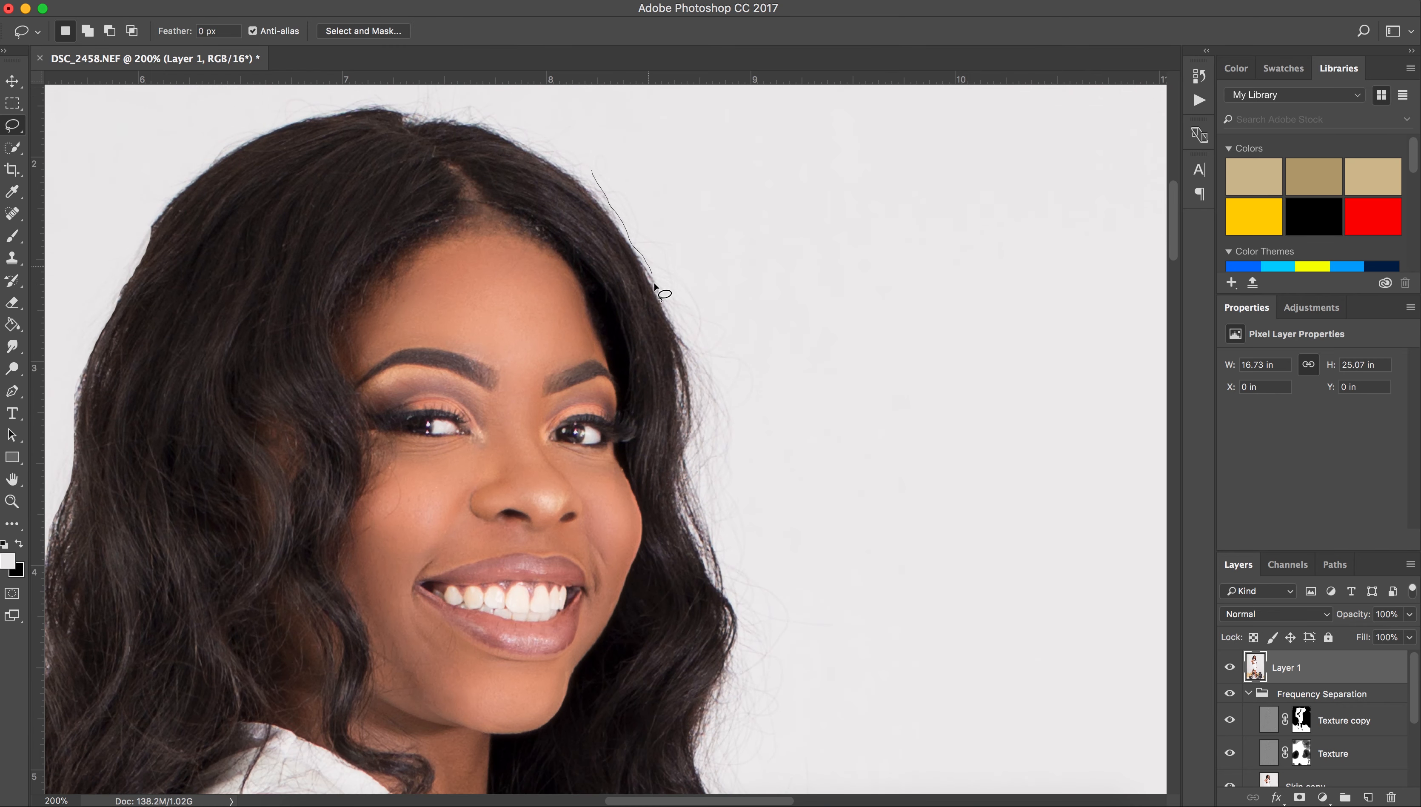
{"action": "mouse_move", "coordinate": [704, 737]}
{"action": "left_mouse_down"}
{"action": "mouse_move", "coordinate": [784, 254]}
{"action": "mouse_move", "coordinate": [669, 165]}
{"action": "left_mouse_up"}
{"action": "key", "text": "b"}
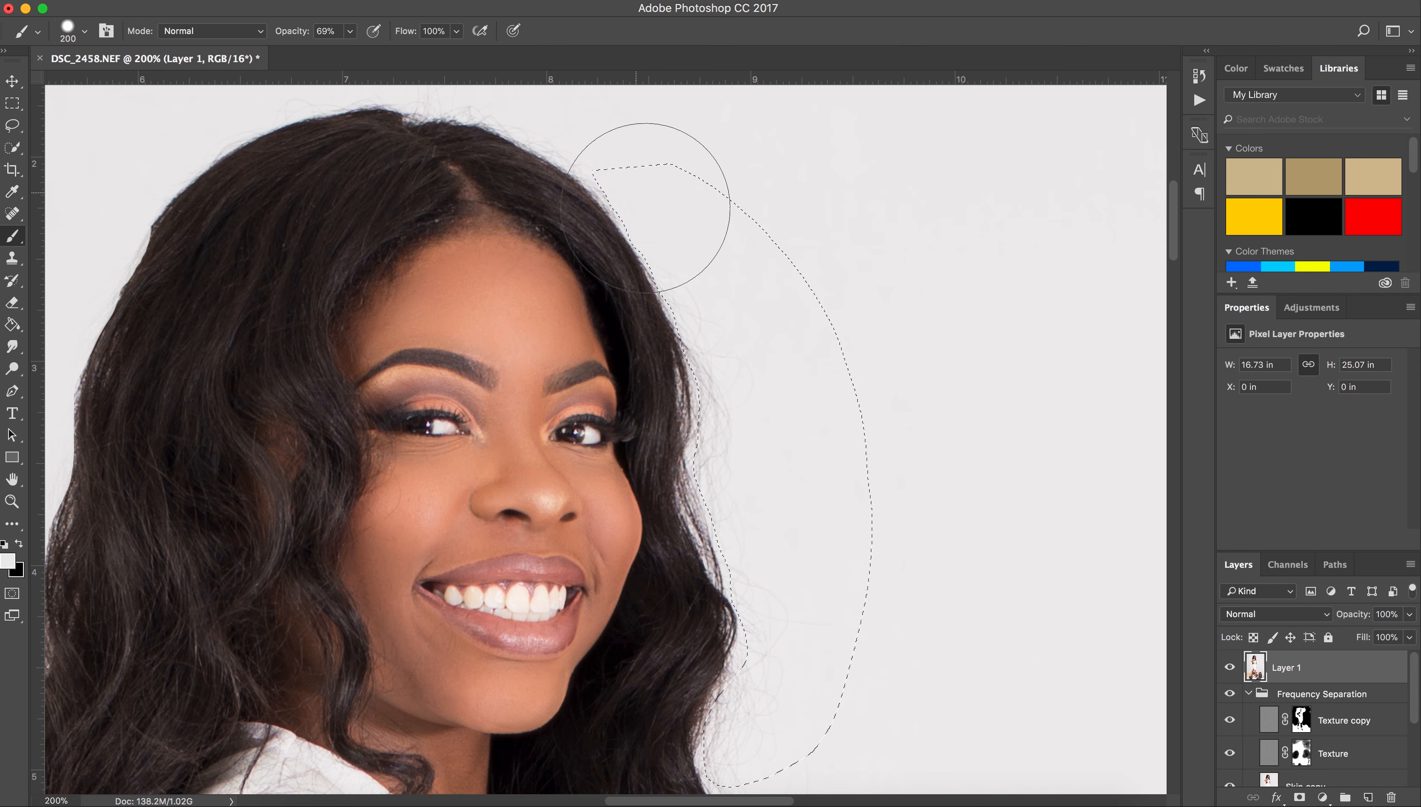
{"action": "key", "text": "super+d"}
{"action": "key", "text": "super+minus"}
{"action": "key", "text": "super+plus"}
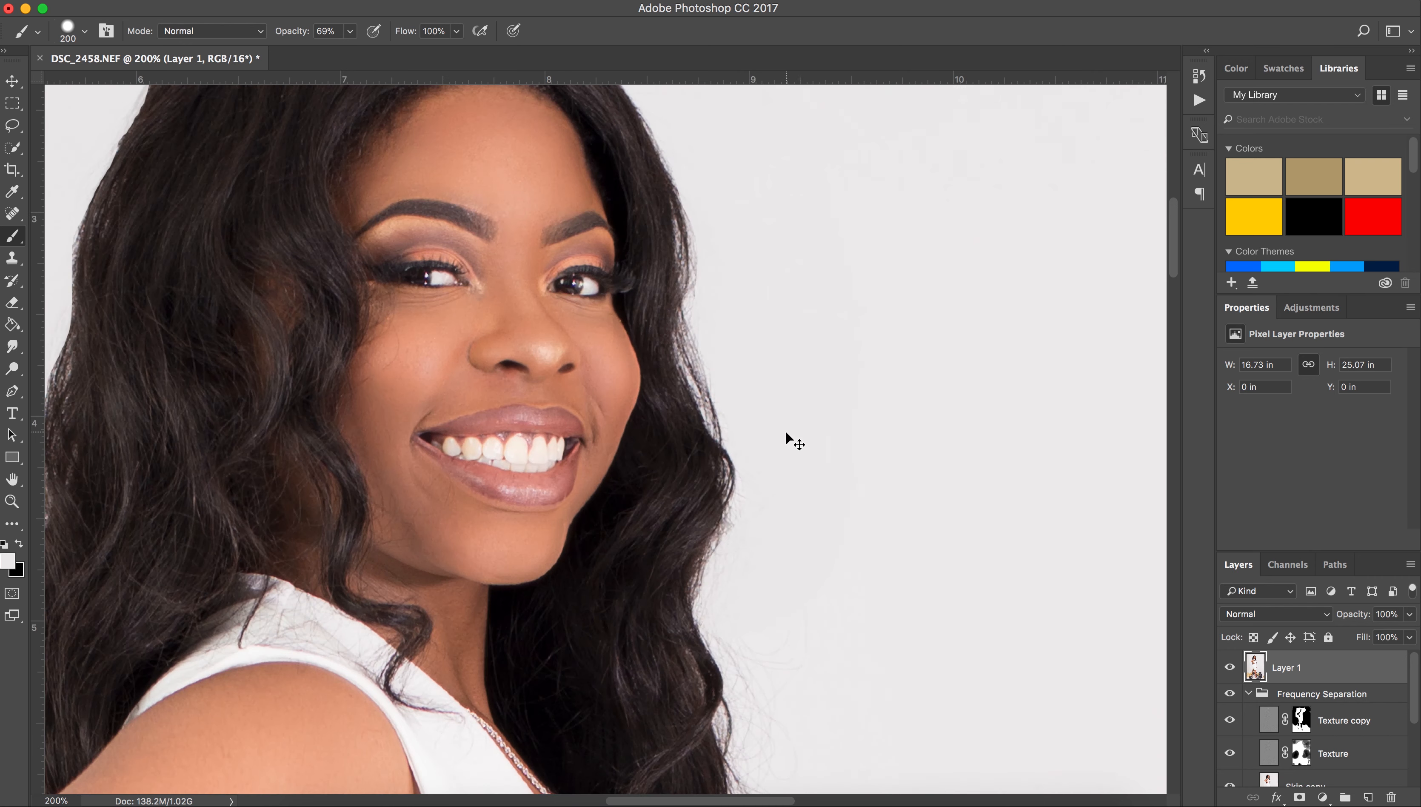
{"action": "scroll", "coordinate": [787, 434], "scroll_direction": "up", "scroll_amount": 1}
Clean up the stray hairs beside the cheek within a lasso selection and deselect.
{"action": "key", "text": "l"}
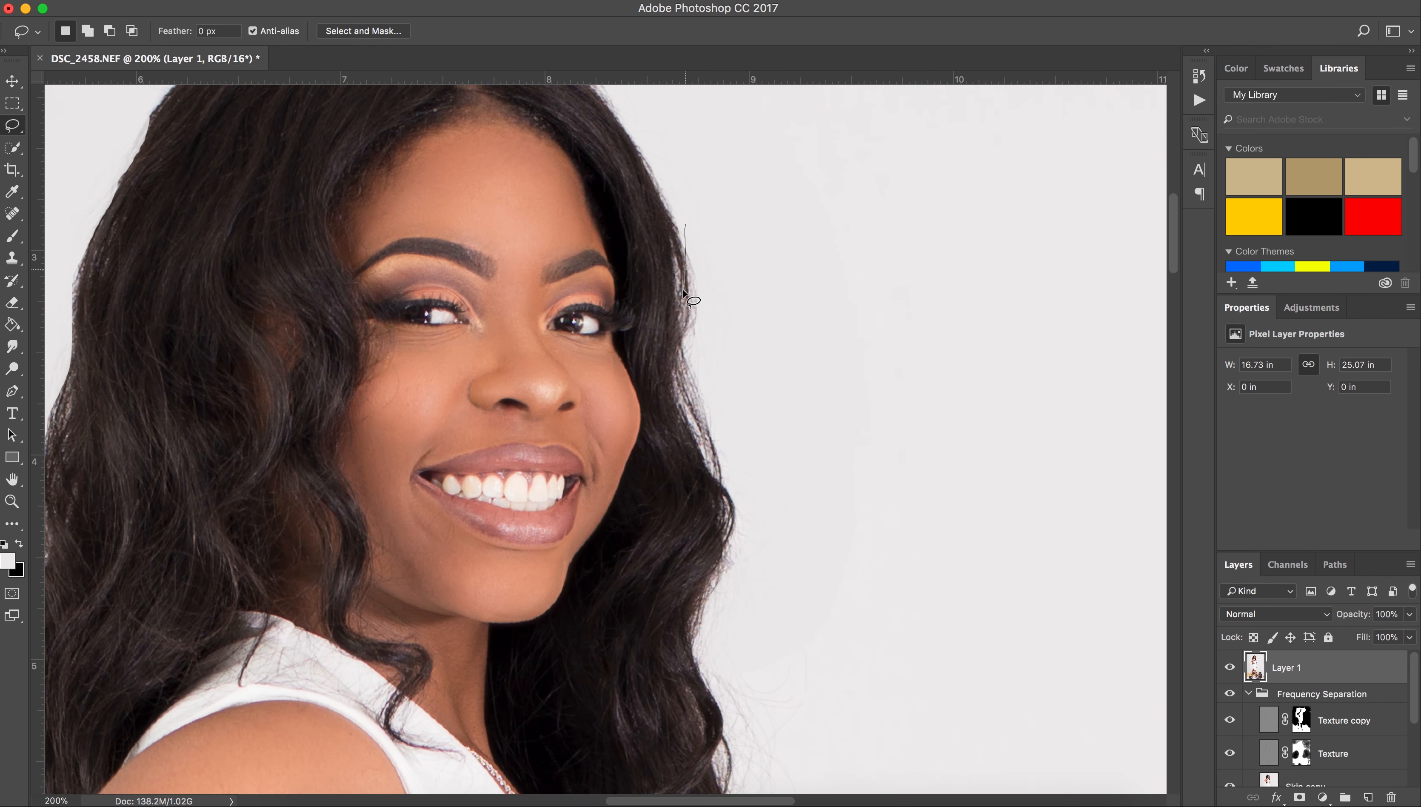
{"action": "left_click_drag", "start_coordinate": [707, 468], "coordinate": [738, 203]}
{"action": "key", "text": "b"}
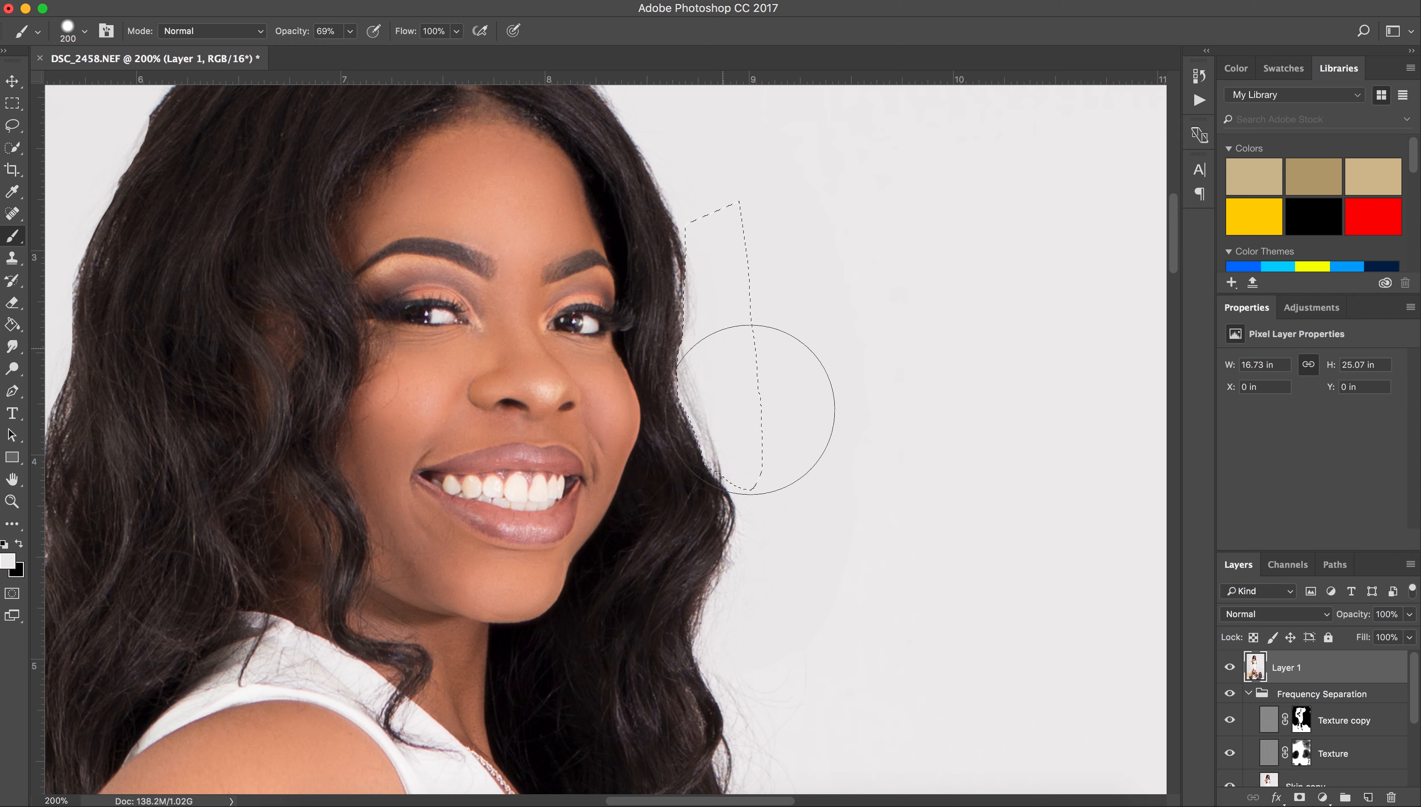
{"action": "key", "text": "super+d"}
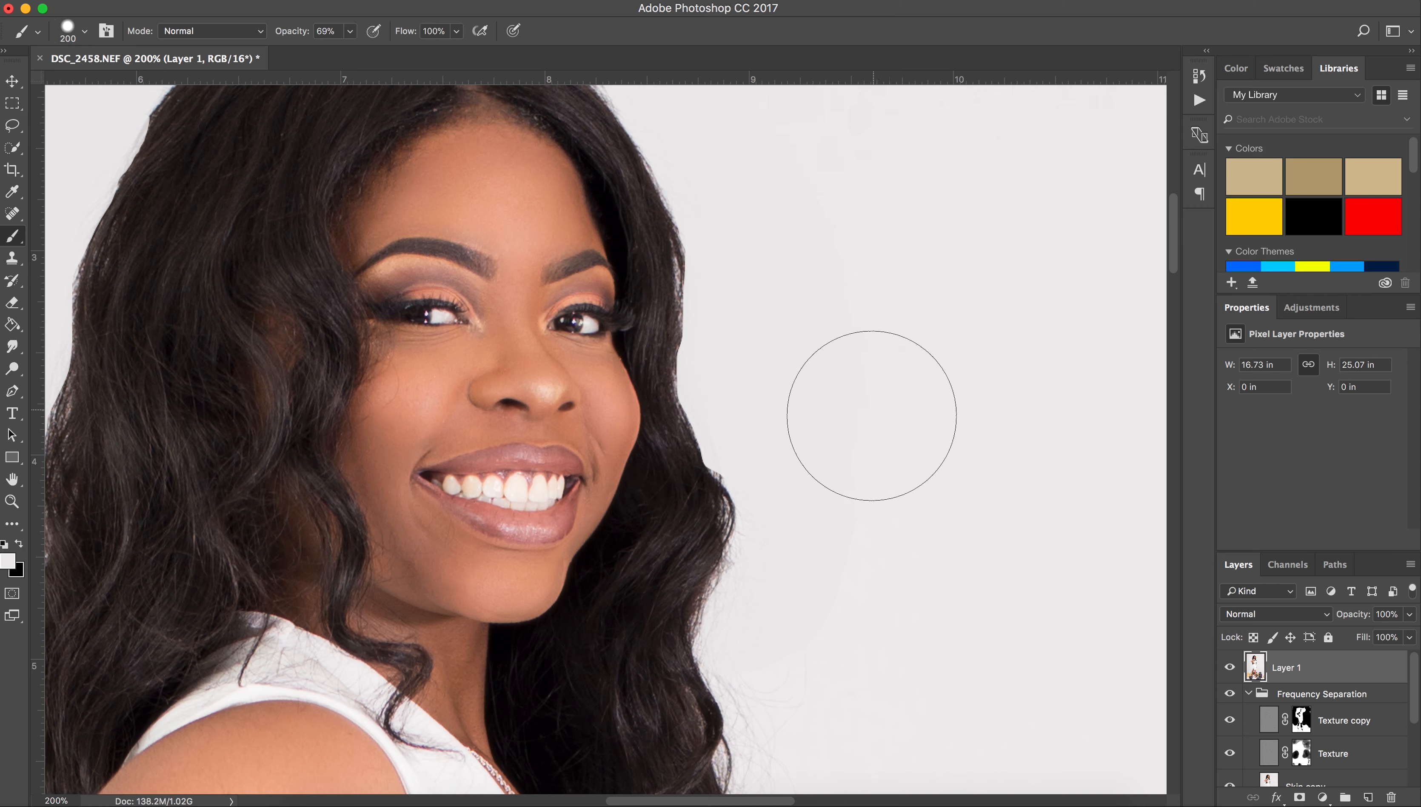
{"action": "scroll", "coordinate": [869, 412], "scroll_direction": "down", "scroll_amount": 5}
{"action": "key", "text": "super+minus"}
{"action": "key", "text": "super+minus"}
{"action": "key", "text": "super+plus"}
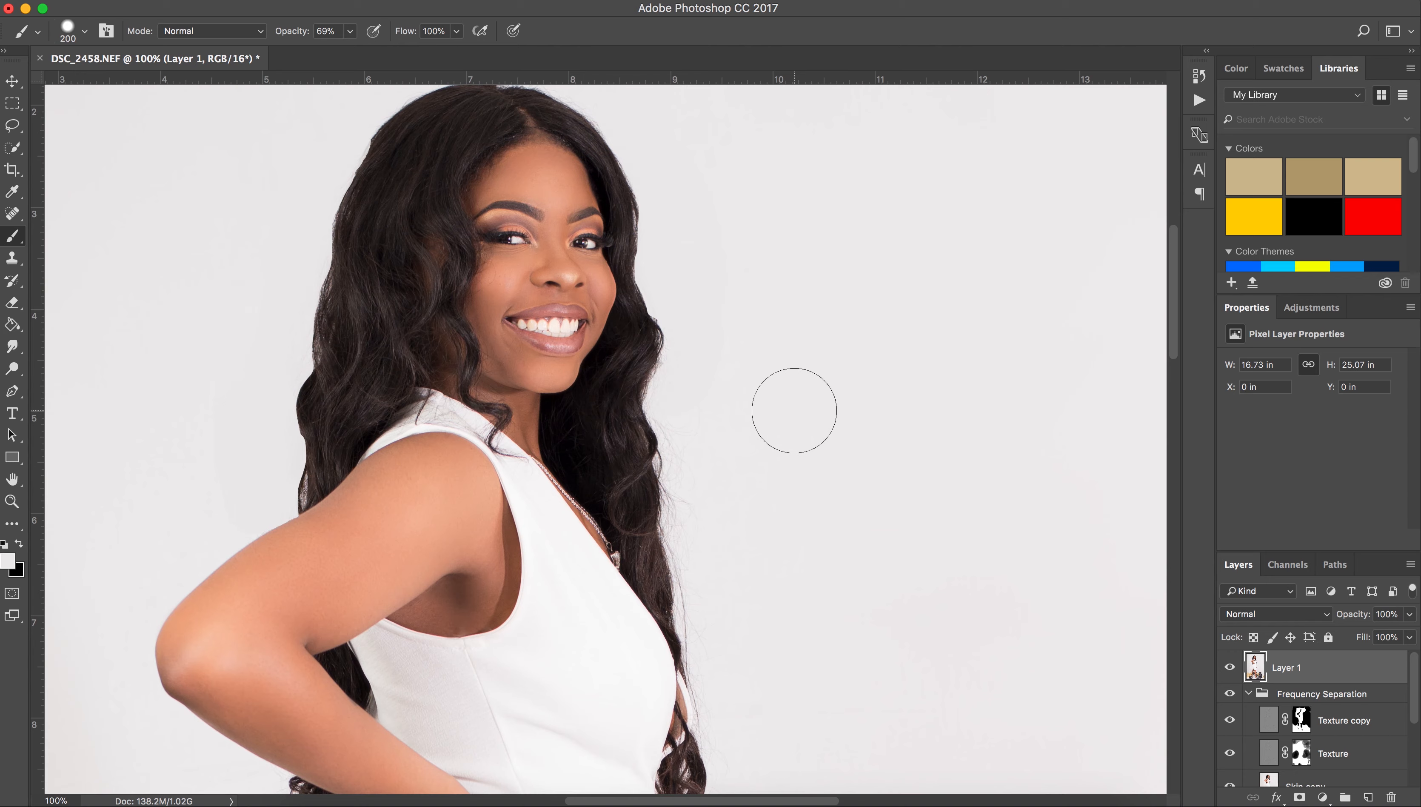
{"action": "key", "text": "super+plus"}
Lasso the lower right hair edge, paint out its stray hairs, deselect and zoom out.
{"action": "key", "text": "l"}
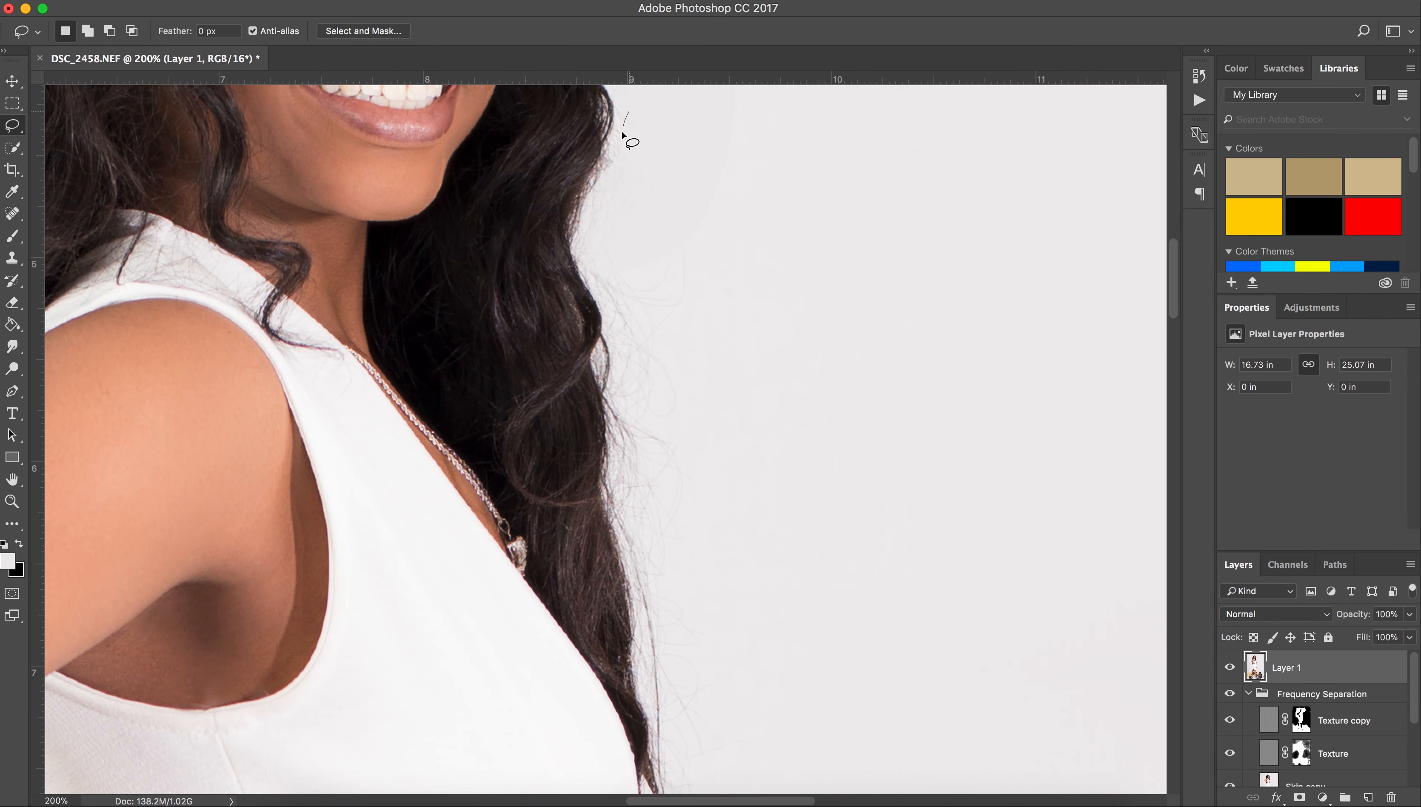
{"action": "mouse_move", "coordinate": [622, 133]}
{"action": "left_mouse_down"}
{"action": "mouse_move", "coordinate": [582, 220]}
{"action": "mouse_move", "coordinate": [596, 278]}
{"action": "left_mouse_up"}
{"action": "left_click_drag", "start_coordinate": [609, 430], "coordinate": [638, 656]}
{"action": "mouse_move", "coordinate": [661, 736]}
{"action": "left_mouse_down"}
{"action": "mouse_move", "coordinate": [679, 222]}
{"action": "mouse_move", "coordinate": [653, 92]}
{"action": "left_mouse_up"}
{"action": "key", "text": "b"}
{"action": "mouse_move", "coordinate": [633, 190]}
{"action": "left_mouse_down"}
{"action": "mouse_move", "coordinate": [627, 302]}
{"action": "mouse_move", "coordinate": [673, 741]}
{"action": "mouse_move", "coordinate": [672, 467]}
{"action": "mouse_move", "coordinate": [674, 545]}
{"action": "left_mouse_up"}
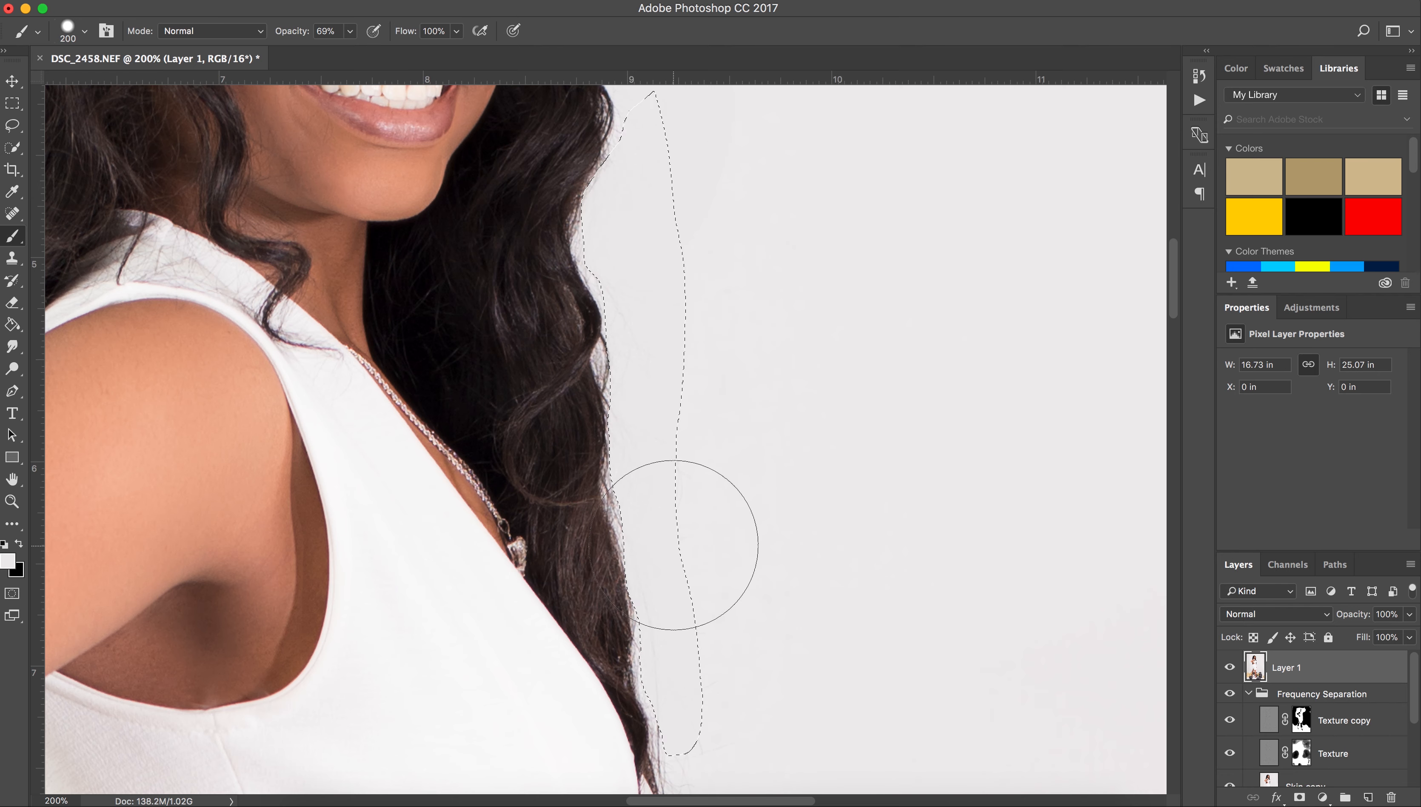
{"action": "key", "text": "super+d"}
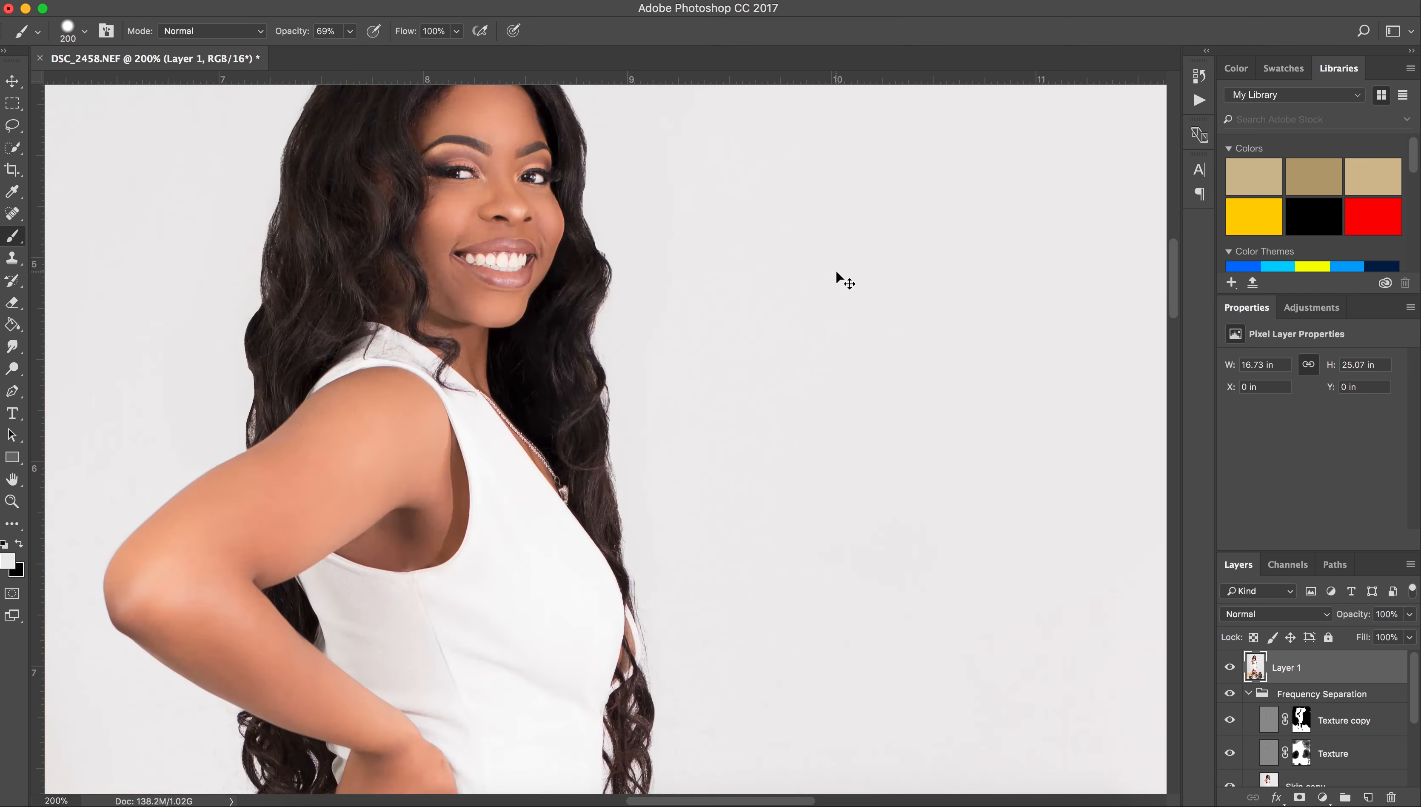
{"action": "key", "text": "super+minus"}
{"action": "key", "text": "super+minus"}
{"action": "key", "text": "super+minus"}
{"action": "key", "text": "super+minus"}
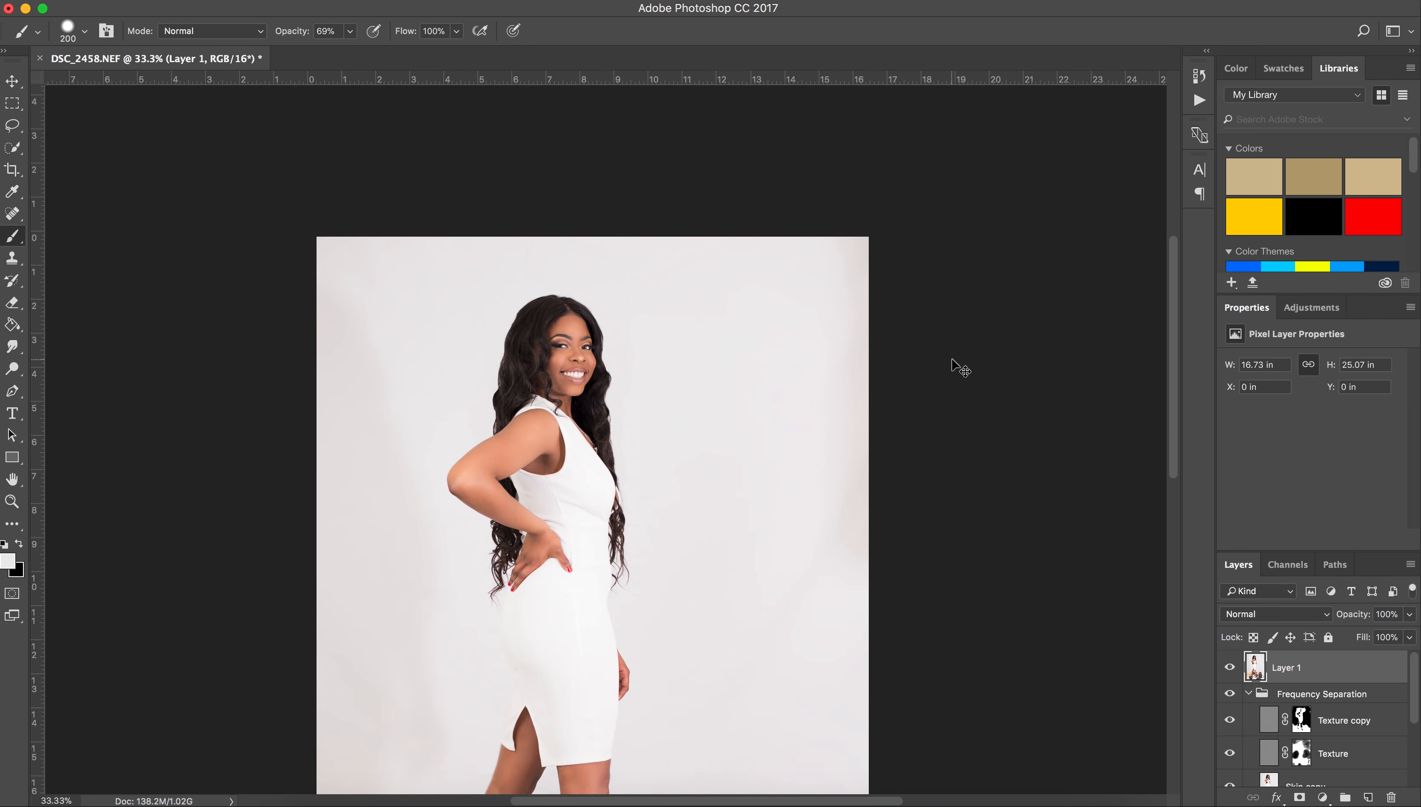
Collapse Frequency Separation and group Layer 1 through Background copy into Group 1.
{"action": "key", "text": "super+minus"}
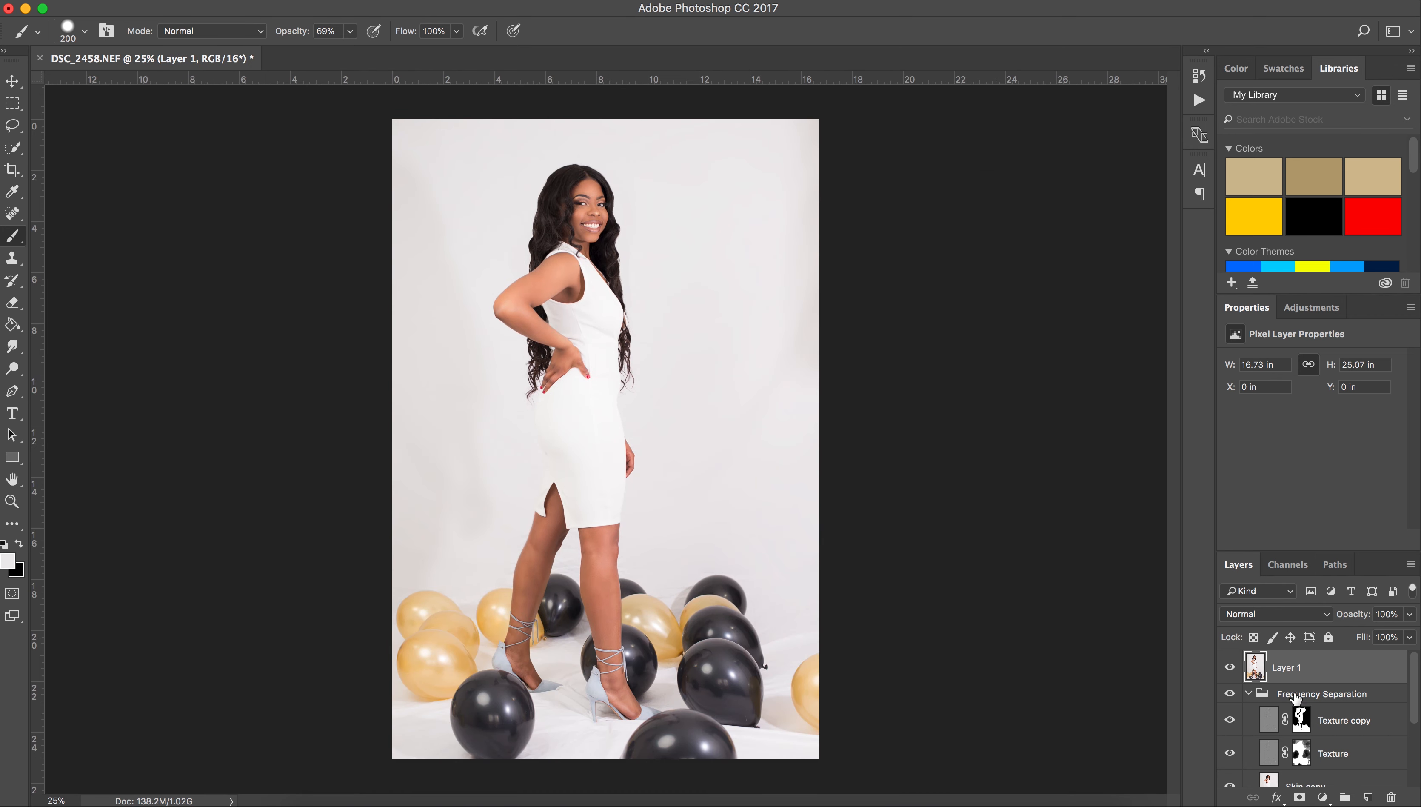
{"action": "left_click", "coordinate": [1248, 694]}
{"action": "left_click", "coordinate": [1307, 726], "text": "shift"}
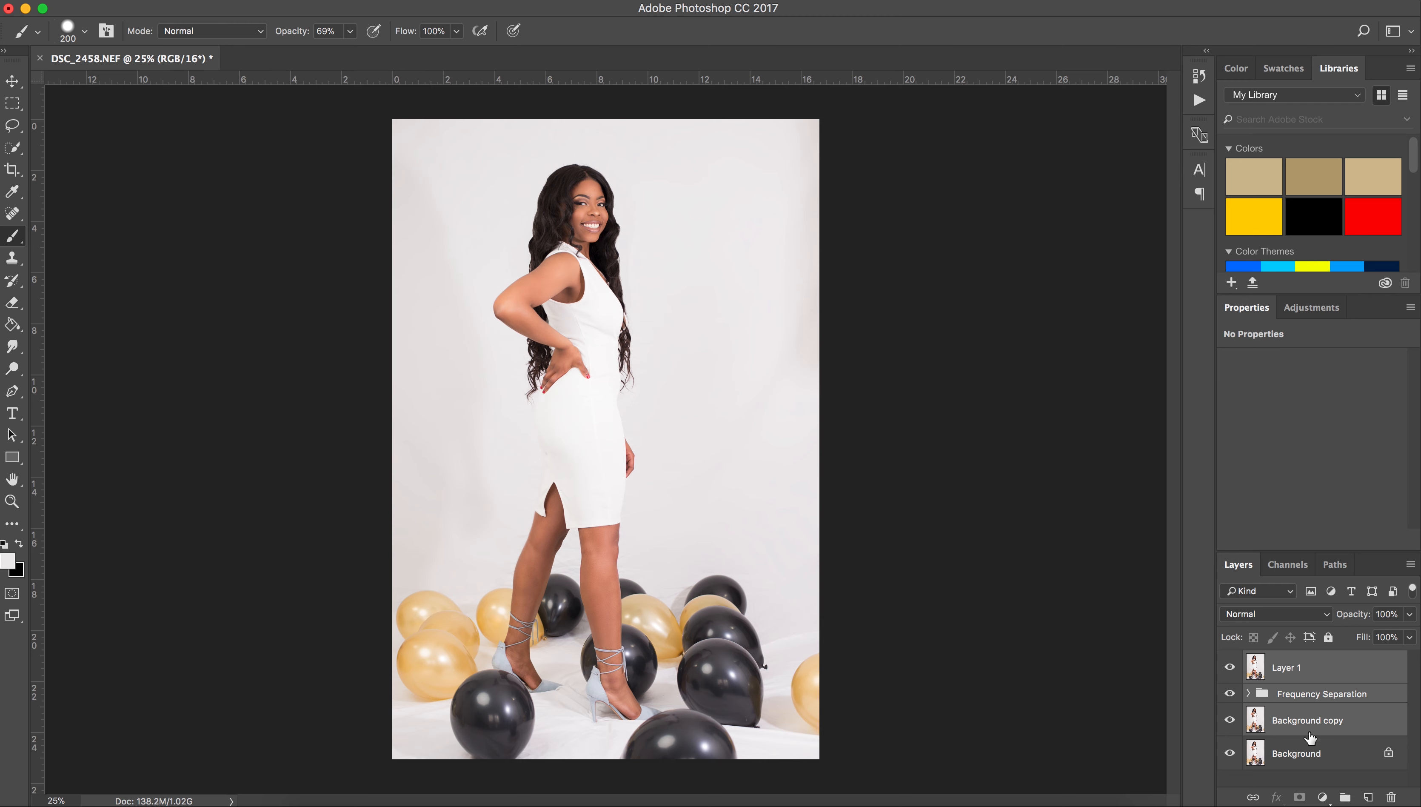
{"action": "left_click", "coordinate": [1347, 797]}
Toggle Group 1 to compare before and after, then close and save as DSC_2458-Edit.tif.
{"action": "left_click", "coordinate": [1230, 661]}
{"action": "left_click", "coordinate": [1231, 661]}
{"action": "left_click", "coordinate": [1230, 661]}
{"action": "left_click", "coordinate": [1231, 662]}
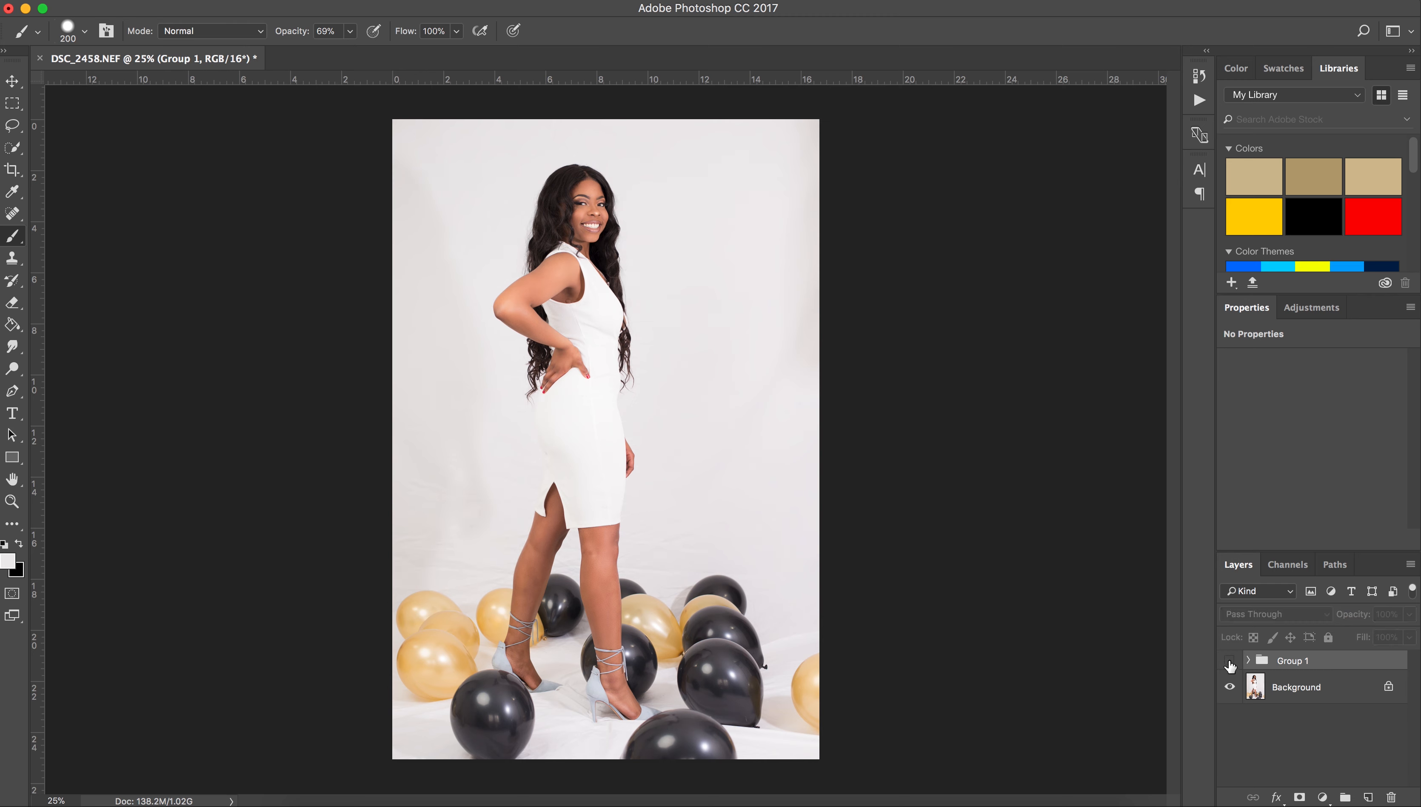
{"action": "left_click", "coordinate": [1230, 661]}
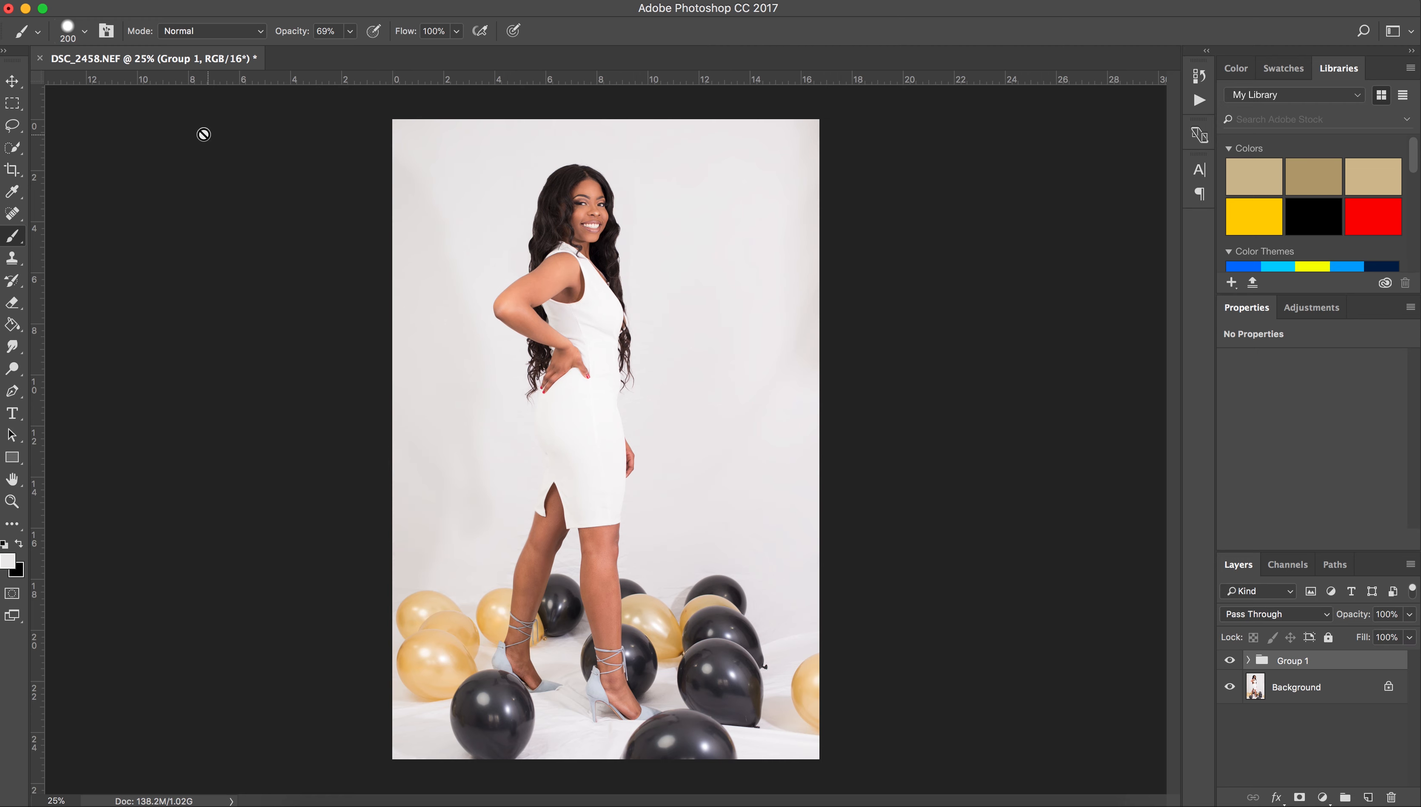
{"action": "left_click", "coordinate": [41, 58]}
{"action": "left_click", "coordinate": [831, 276]}
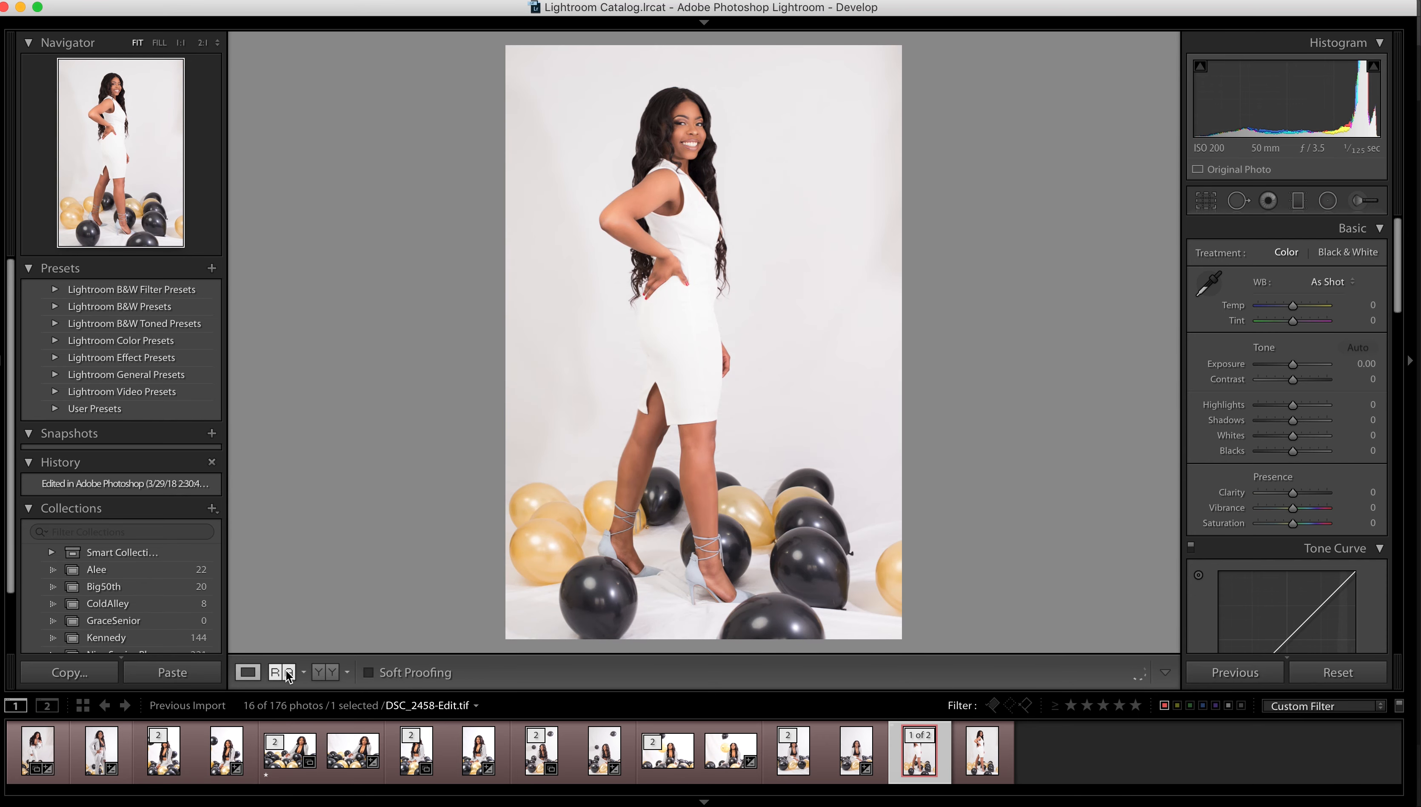
Drag the original photo into the Reference pane and zoom both views to 1:1 on her legs.
{"action": "left_click_drag", "start_coordinate": [976, 753], "coordinate": [610, 483]}
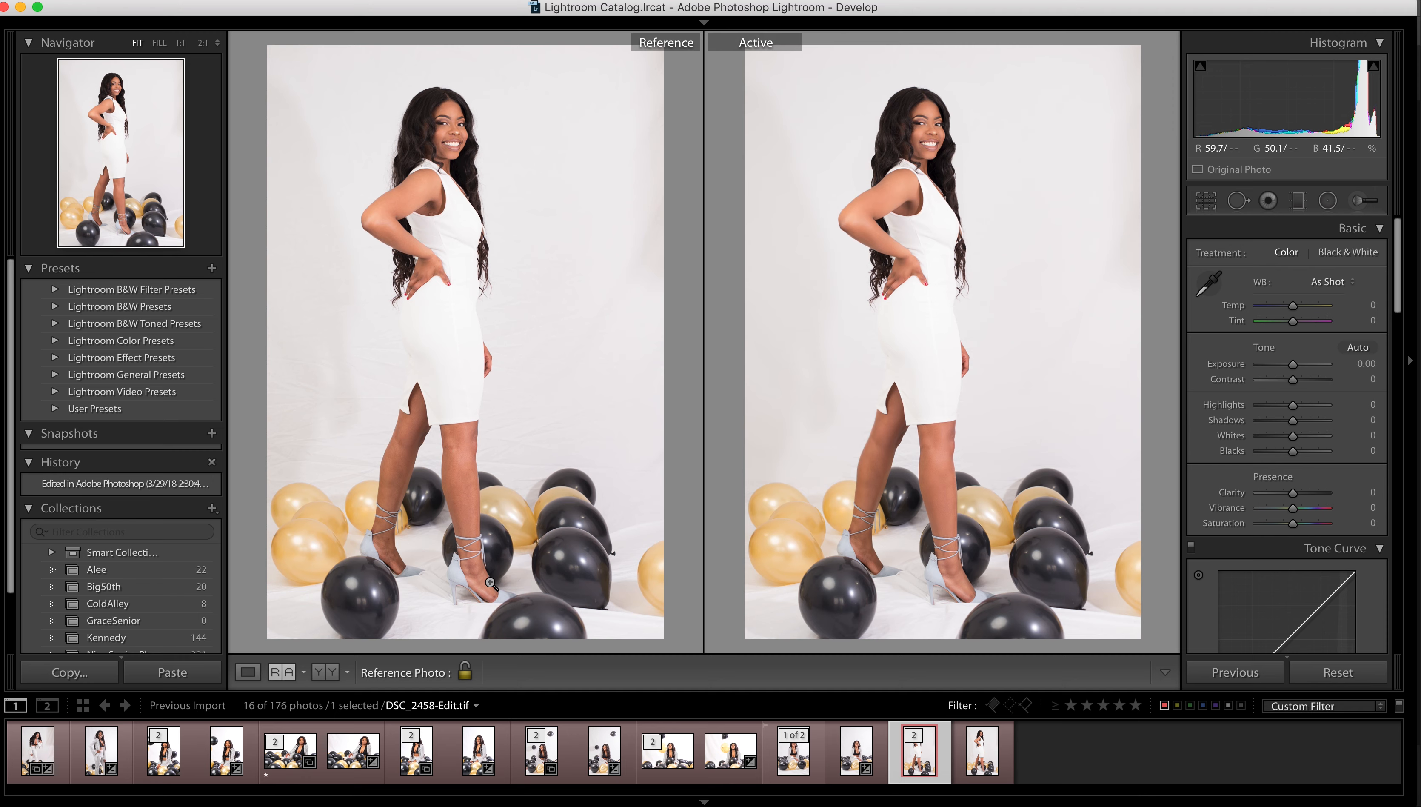
{"action": "left_click", "coordinate": [452, 521]}
{"action": "left_click_drag", "start_coordinate": [444, 518], "coordinate": [466, 508]}
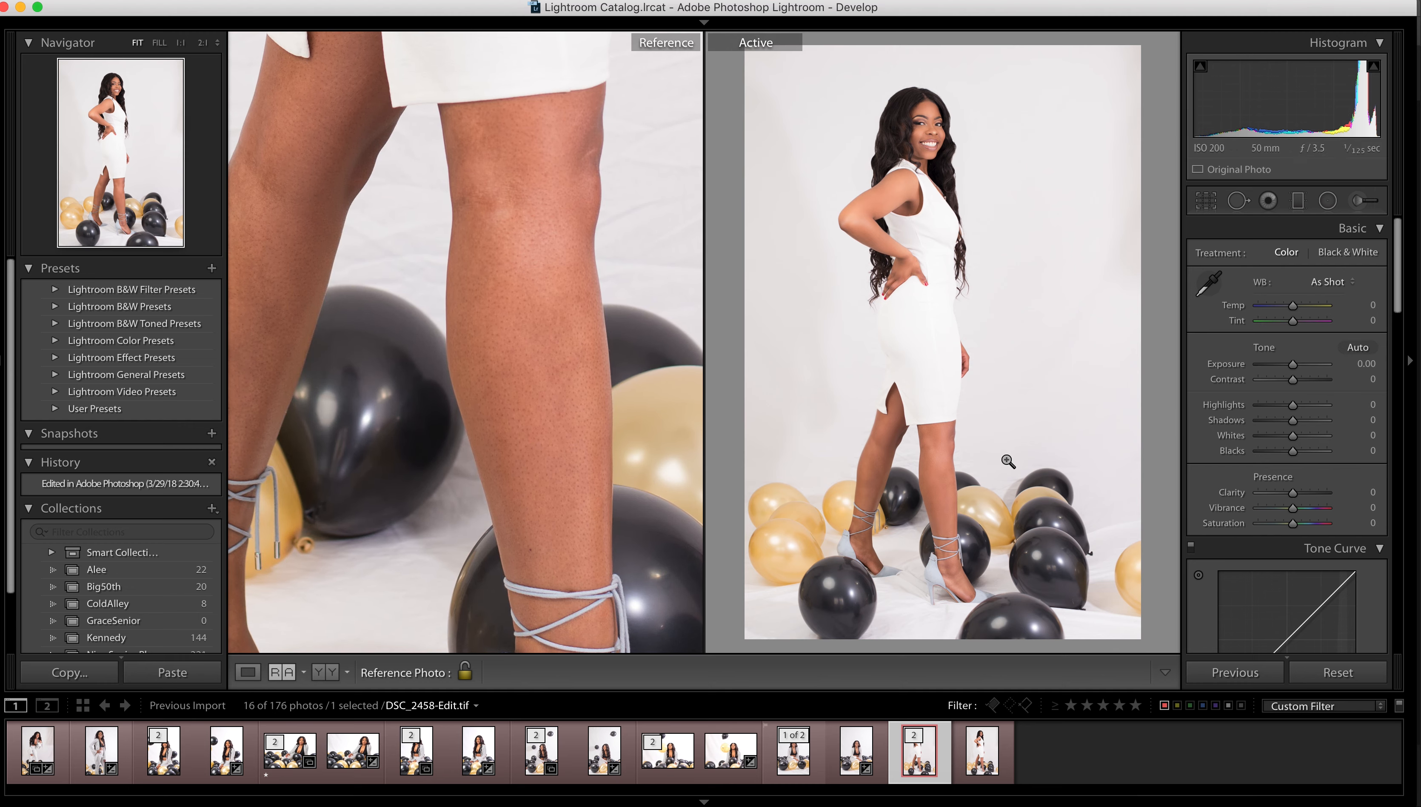
{"action": "left_click", "coordinate": [891, 425]}
{"action": "left_click_drag", "start_coordinate": [892, 426], "coordinate": [947, 256]}
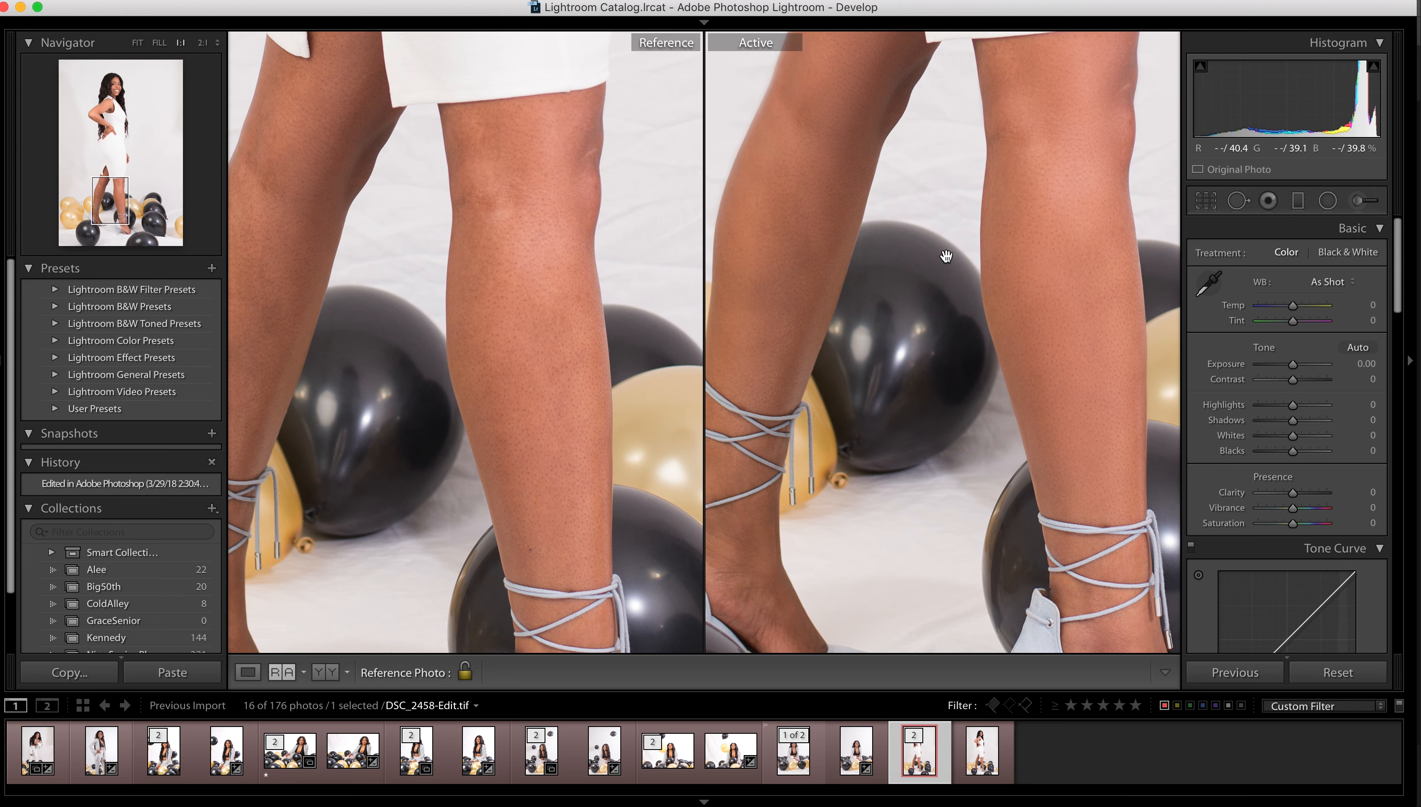
{"action": "left_click_drag", "start_coordinate": [564, 299], "coordinate": [631, 282]}
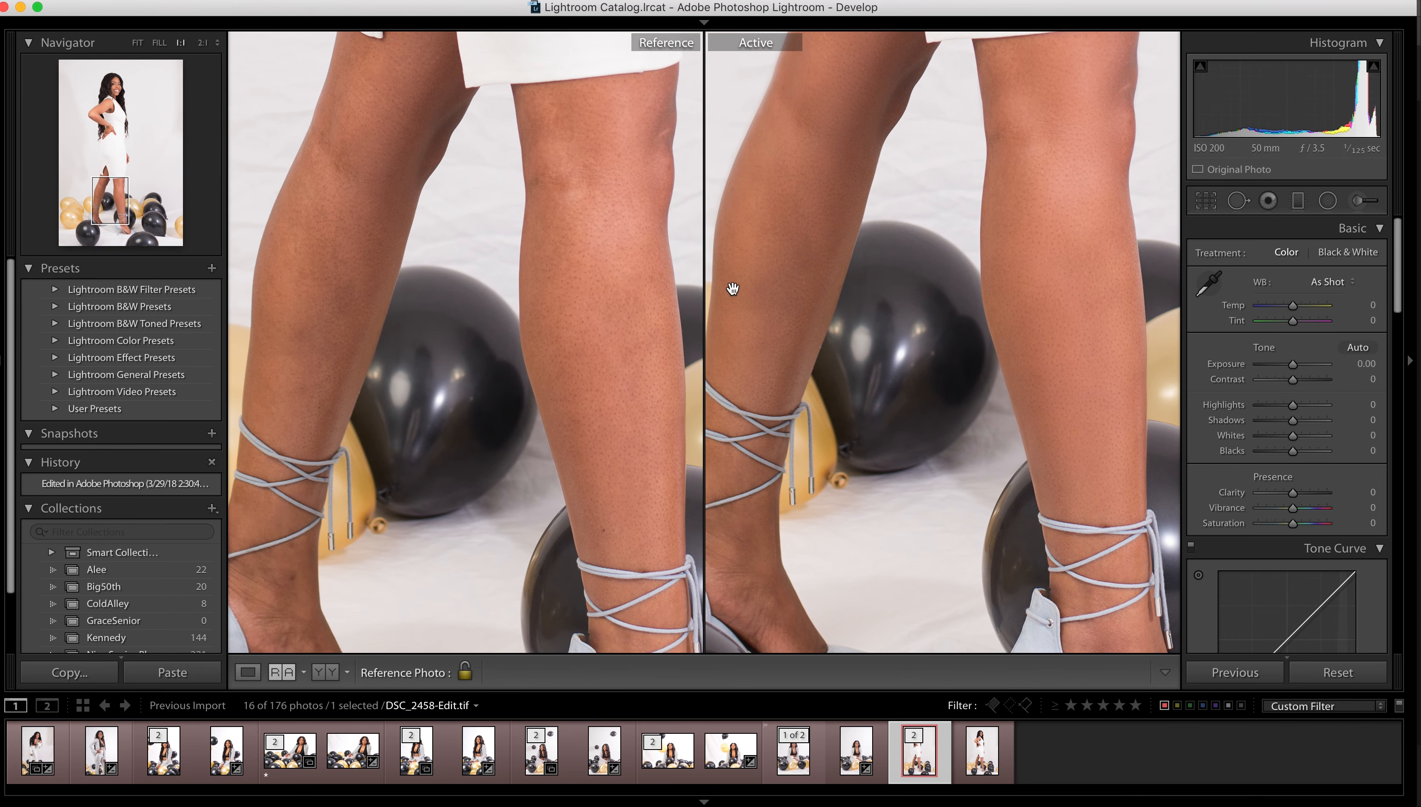
Scroll up, down and across the zoomed views to compare retouched and original details.
{"action": "scroll", "coordinate": [766, 282], "scroll_direction": "up", "scroll_amount": 10}
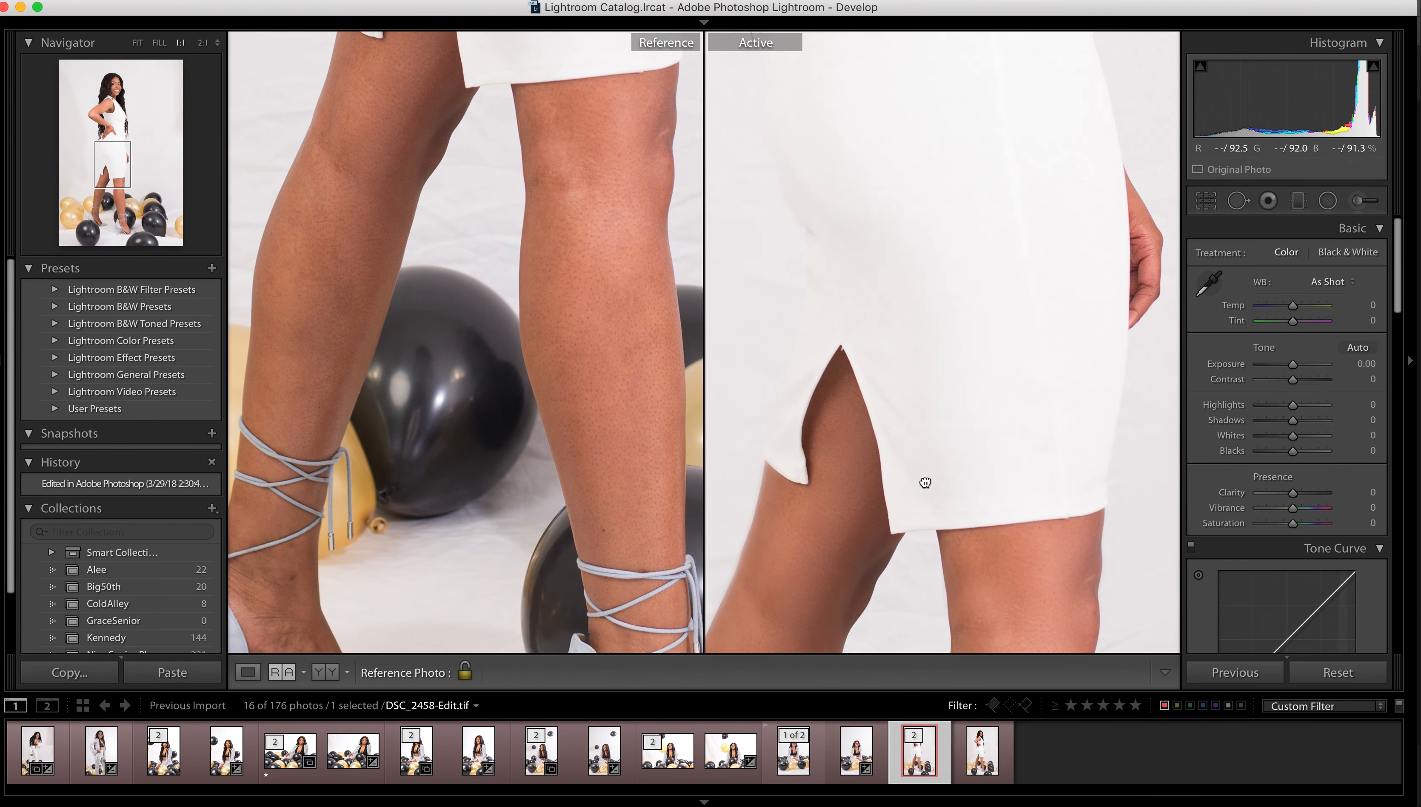
{"action": "scroll", "coordinate": [951, 391], "scroll_direction": "up", "scroll_amount": 5}
{"action": "scroll", "coordinate": [597, 483], "scroll_direction": "up", "scroll_amount": 10}
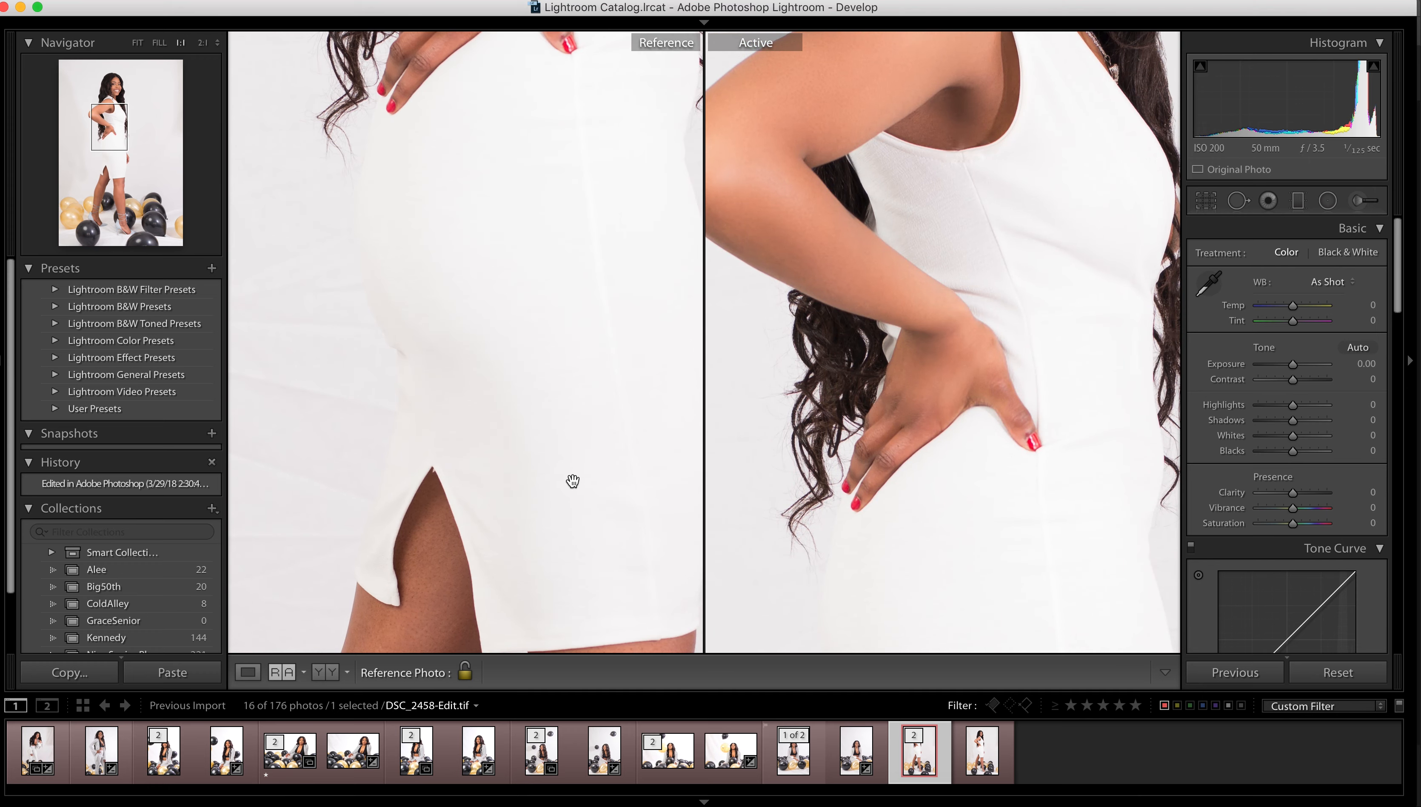
{"action": "scroll", "coordinate": [572, 445], "scroll_direction": "up", "scroll_amount": 10}
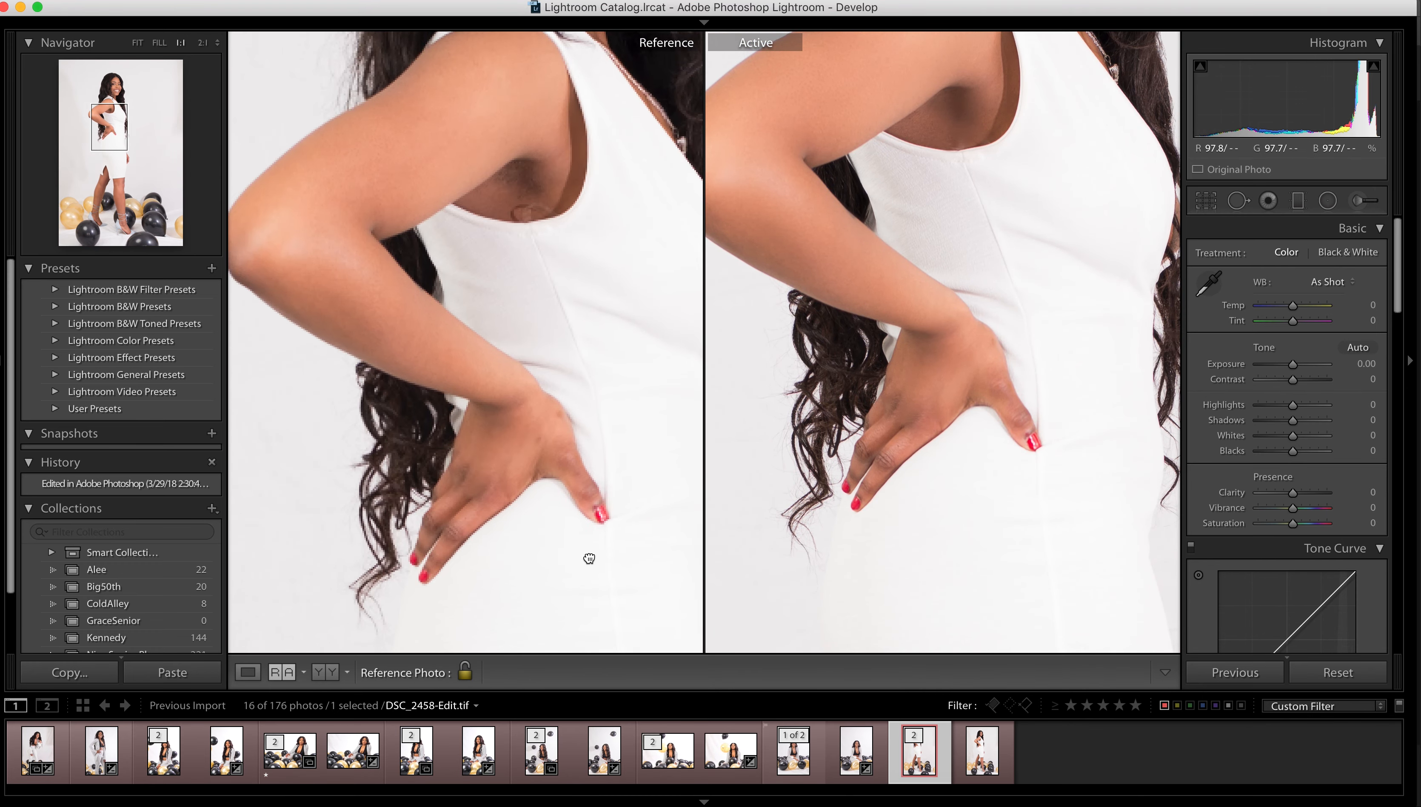
{"action": "scroll", "coordinate": [925, 437], "scroll_direction": "up", "scroll_amount": 5}
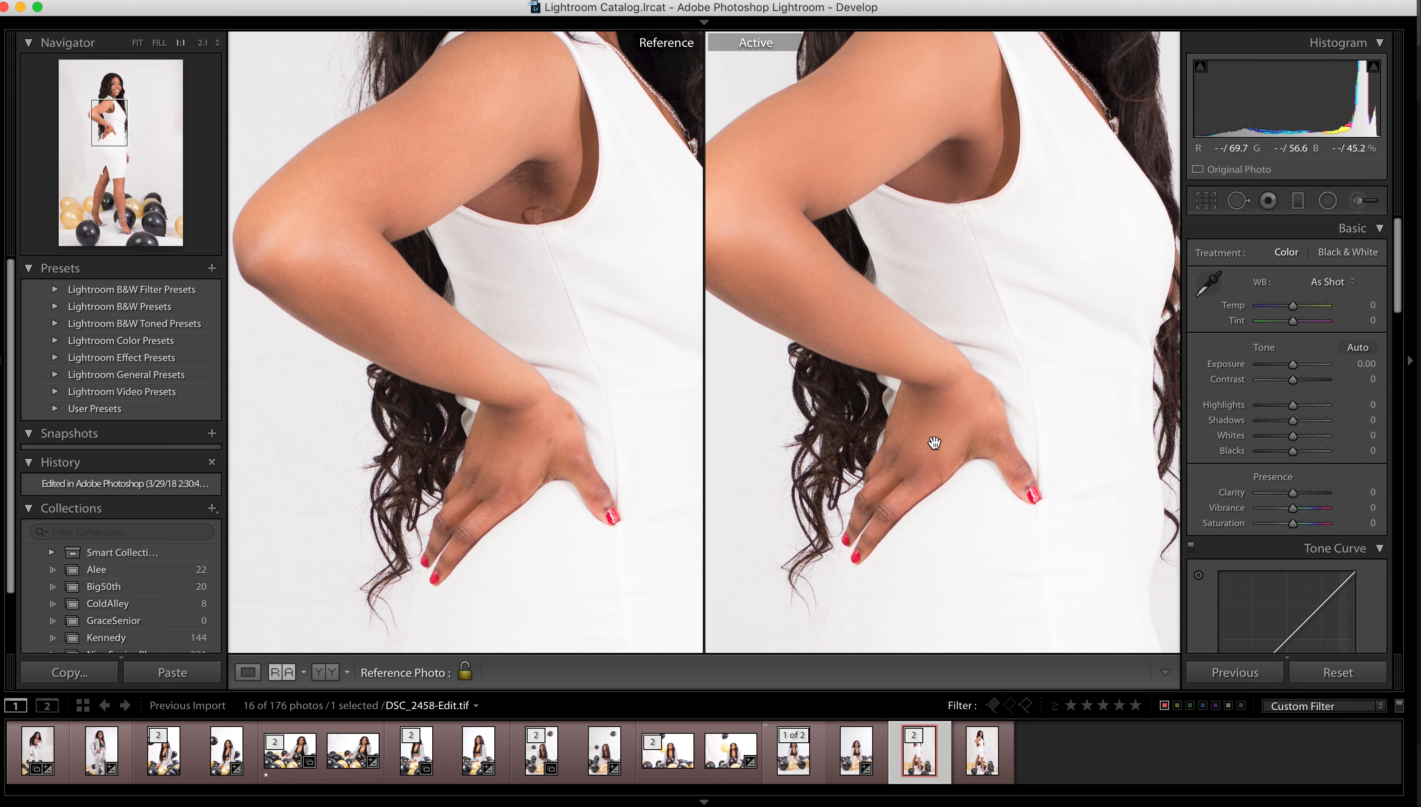
{"action": "scroll", "coordinate": [948, 442], "scroll_direction": "up", "scroll_amount": 10}
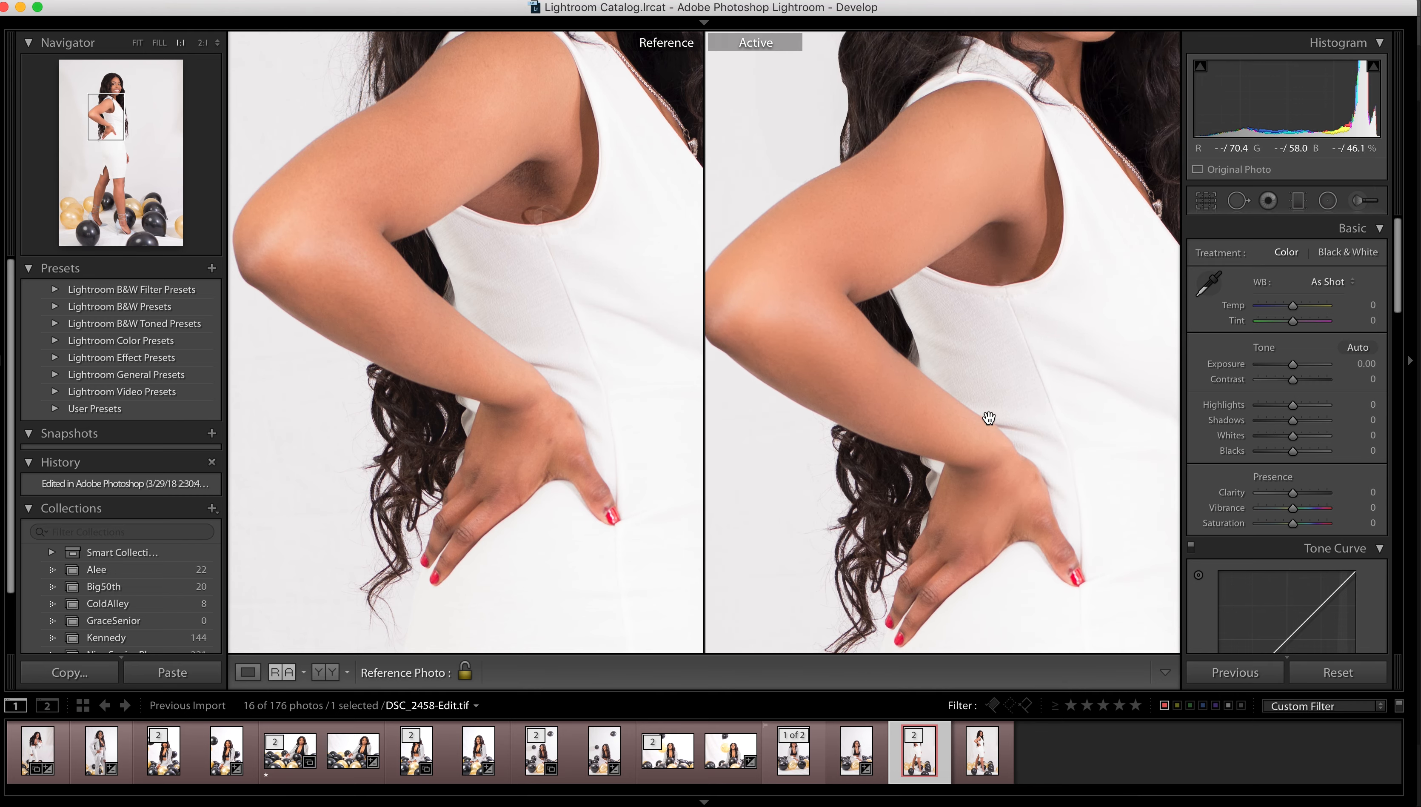
{"action": "scroll", "coordinate": [946, 574], "scroll_direction": "up", "scroll_amount": 5}
{"action": "scroll", "coordinate": [511, 473], "scroll_direction": "up", "scroll_amount": 10}
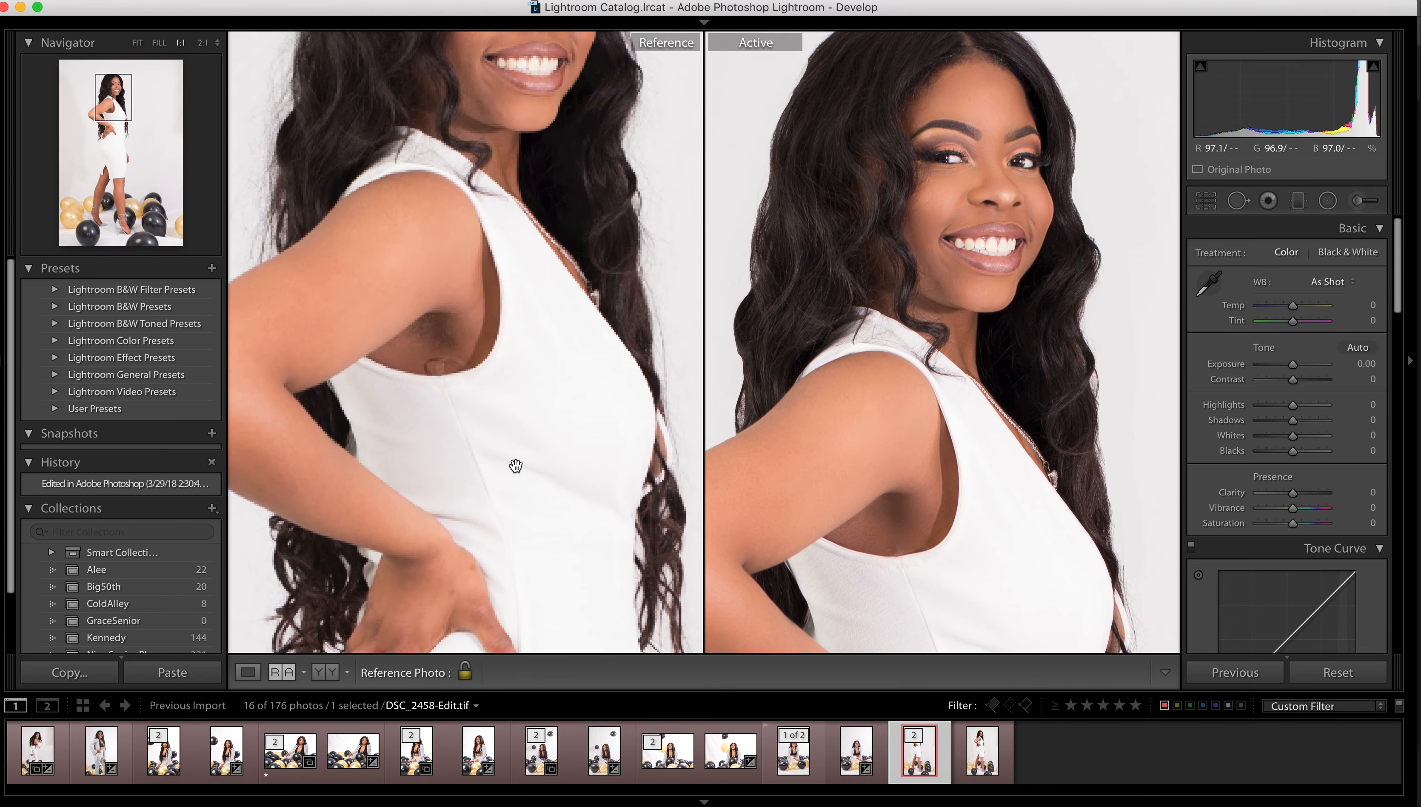
{"action": "scroll", "coordinate": [527, 464], "scroll_direction": "down", "scroll_amount": 3}
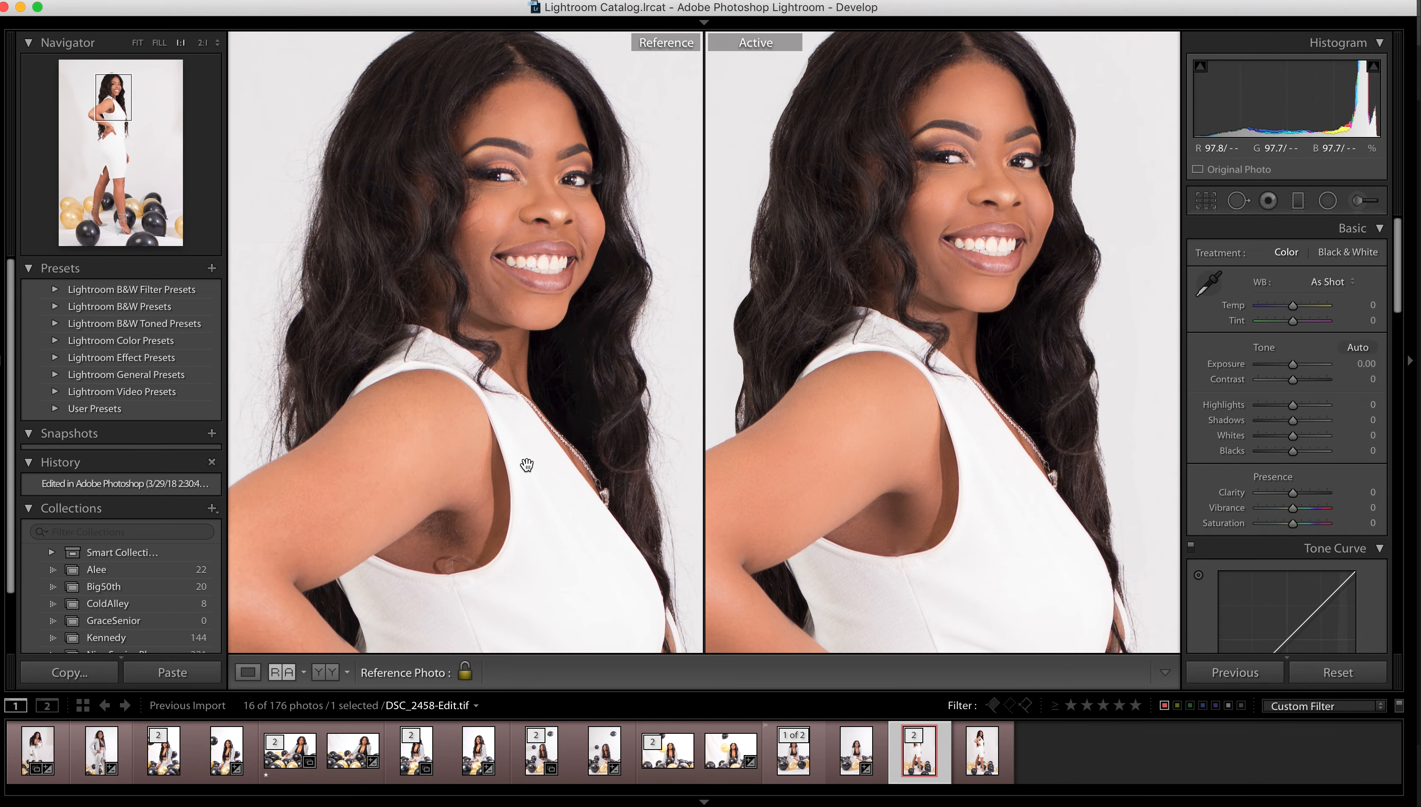
{"action": "scroll", "coordinate": [527, 464], "scroll_direction": "down", "scroll_amount": 10}
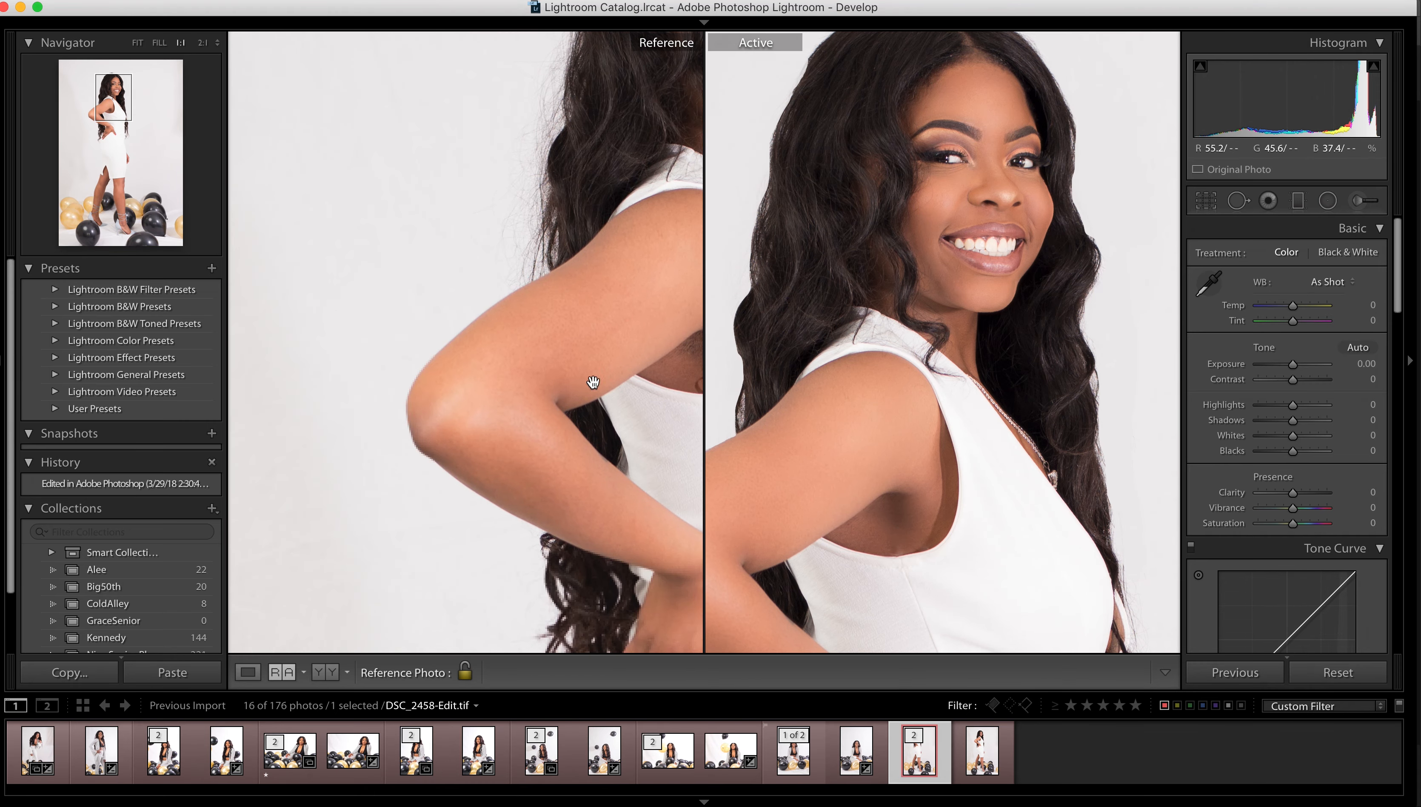
{"action": "scroll", "coordinate": [959, 355], "scroll_direction": "down", "scroll_amount": 10}
{"action": "scroll", "coordinate": [945, 336], "scroll_direction": "down", "scroll_amount": 10}
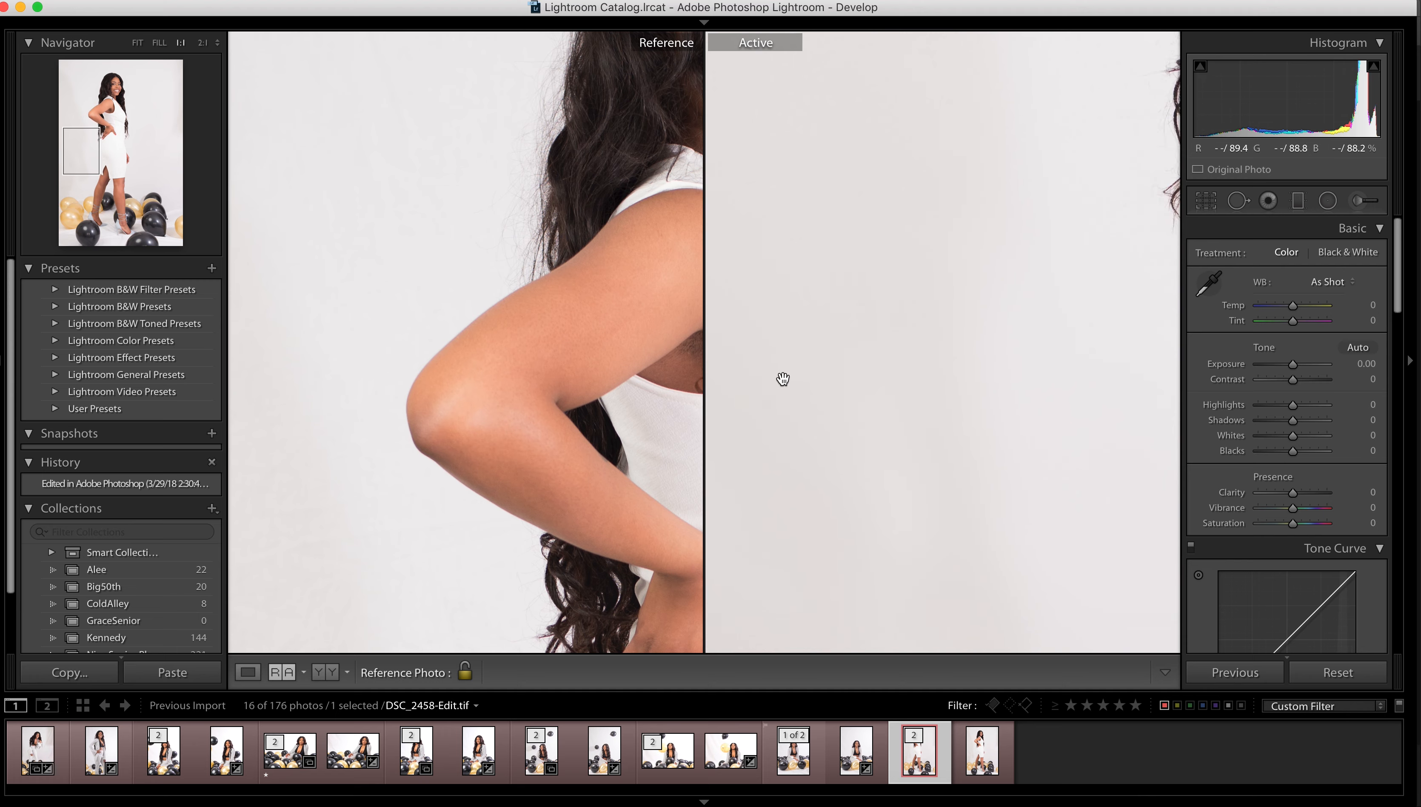
{"action": "scroll", "coordinate": [694, 237], "scroll_direction": "down", "scroll_amount": 10}
{"action": "scroll", "coordinate": [562, 244], "scroll_direction": "down", "scroll_amount": 10}
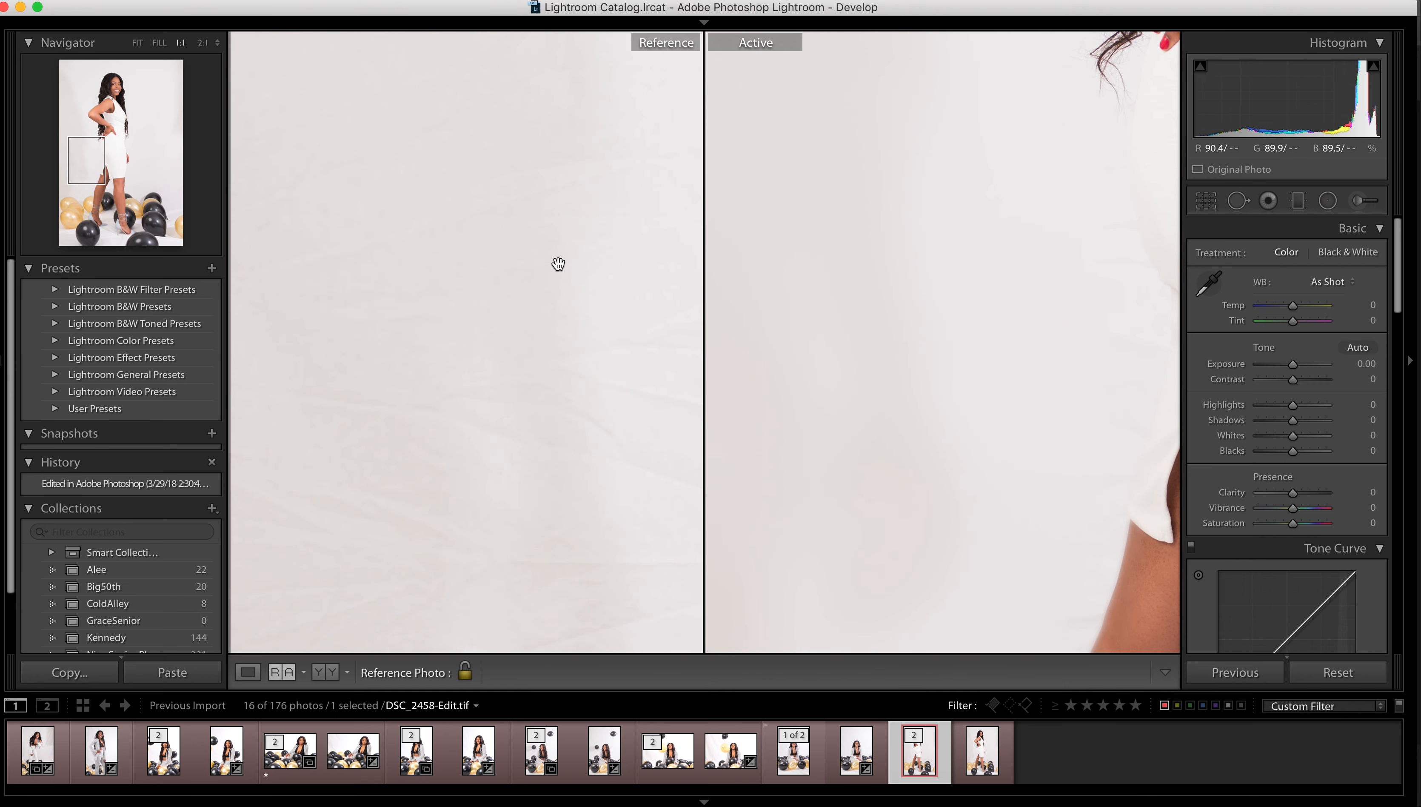
{"action": "scroll", "coordinate": [552, 374], "scroll_direction": "down", "scroll_amount": 3}
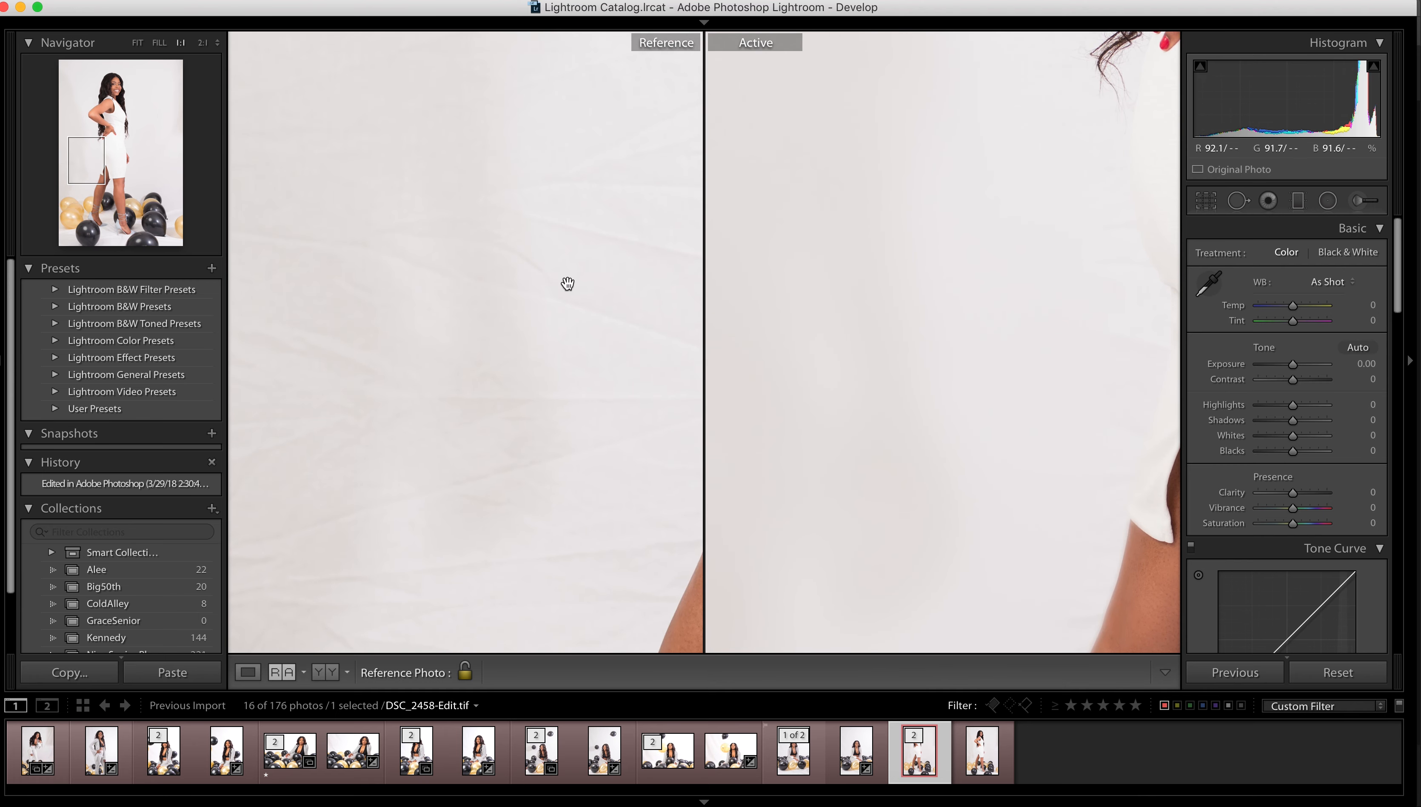
{"action": "scroll", "coordinate": [1012, 373], "scroll_direction": "up", "scroll_amount": 15}
{"action": "scroll", "coordinate": [1044, 315], "scroll_direction": "right", "scroll_amount": 10}
{"action": "scroll", "coordinate": [934, 464], "scroll_direction": "up", "scroll_amount": 10}
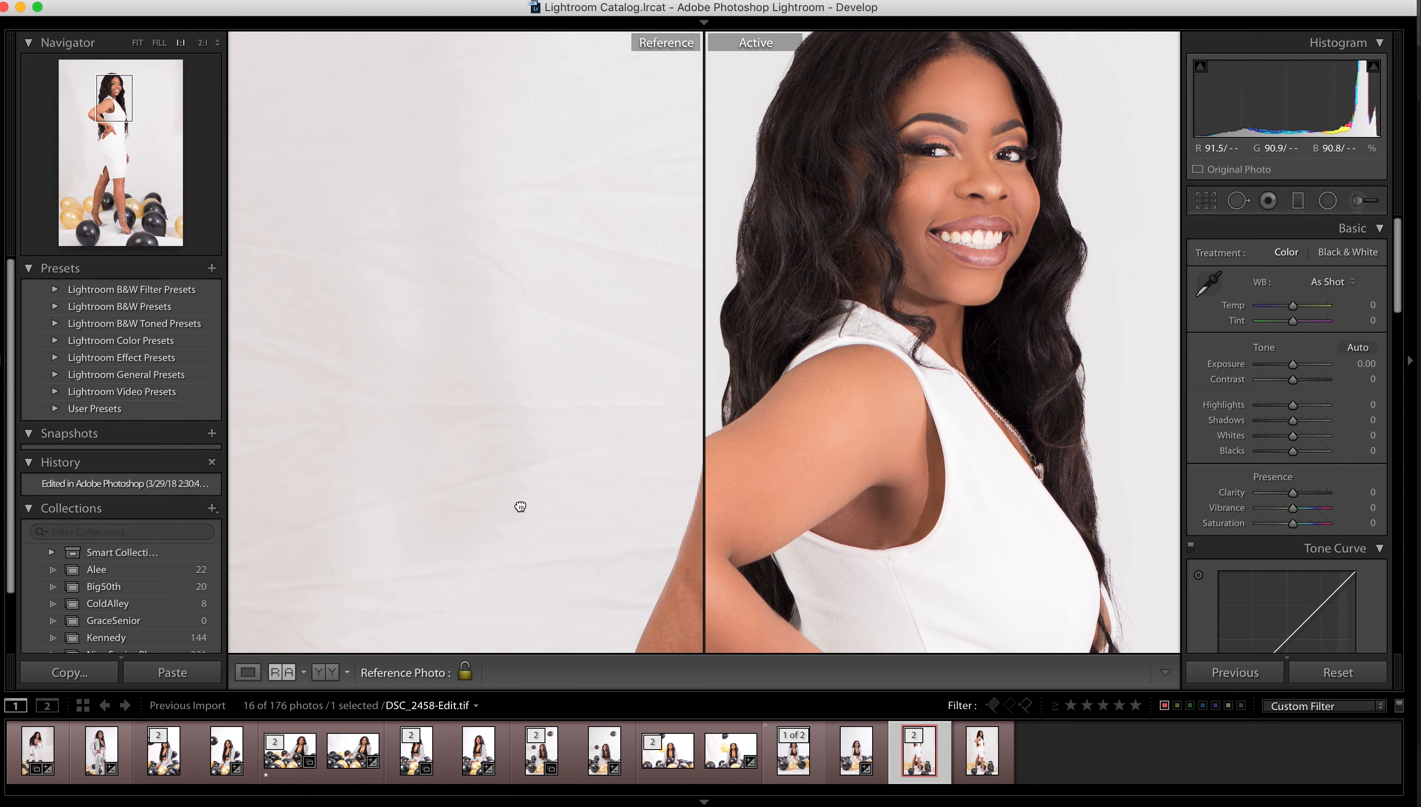
{"action": "scroll", "coordinate": [559, 486], "scroll_direction": "down", "scroll_amount": 5}
{"action": "scroll", "coordinate": [559, 486], "scroll_direction": "right", "scroll_amount": 5}
{"action": "scroll", "coordinate": [479, 565], "scroll_direction": "up", "scroll_amount": 15}
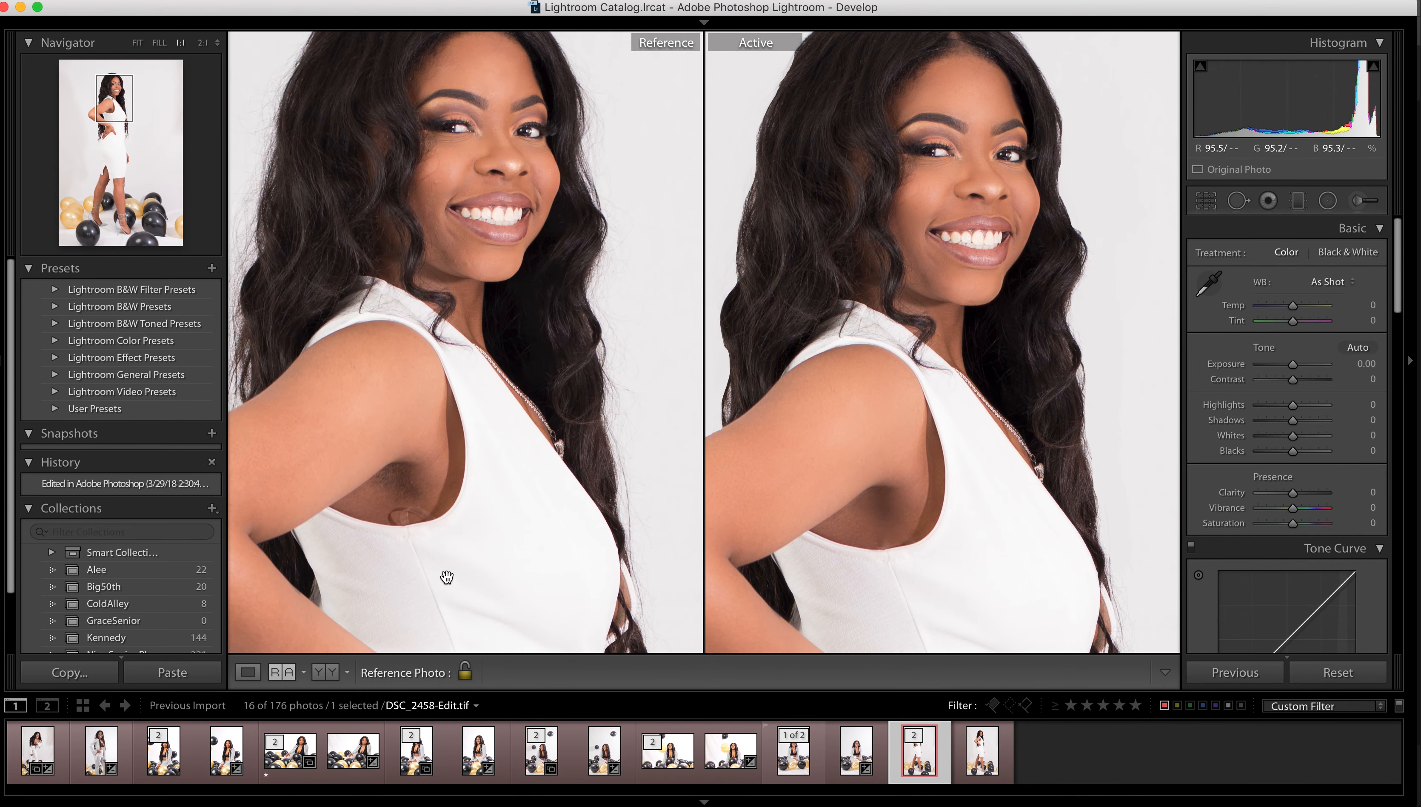
{"action": "scroll", "coordinate": [445, 582], "scroll_direction": "up", "scroll_amount": 3}
{"action": "scroll", "coordinate": [806, 513], "scroll_direction": "down", "scroll_amount": 3}
{"action": "scroll", "coordinate": [508, 502], "scroll_direction": "down", "scroll_amount": 3}
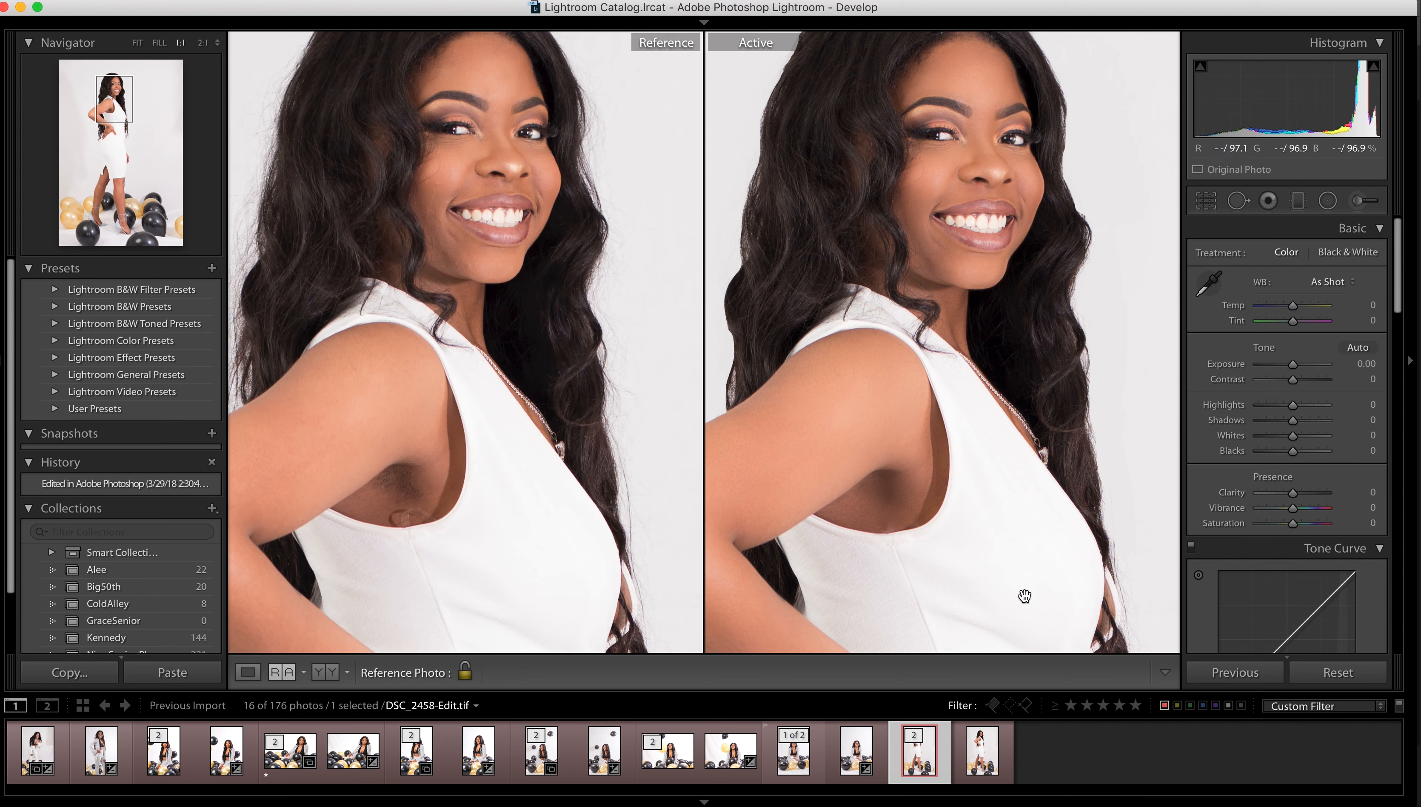